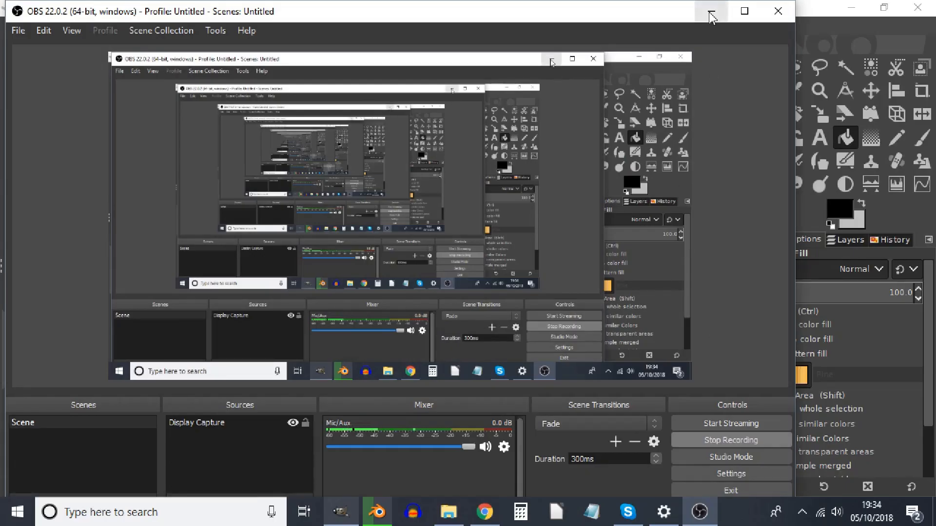
- Switch to GIMP and paste the copied portrait photo as a new image
click(710, 15)
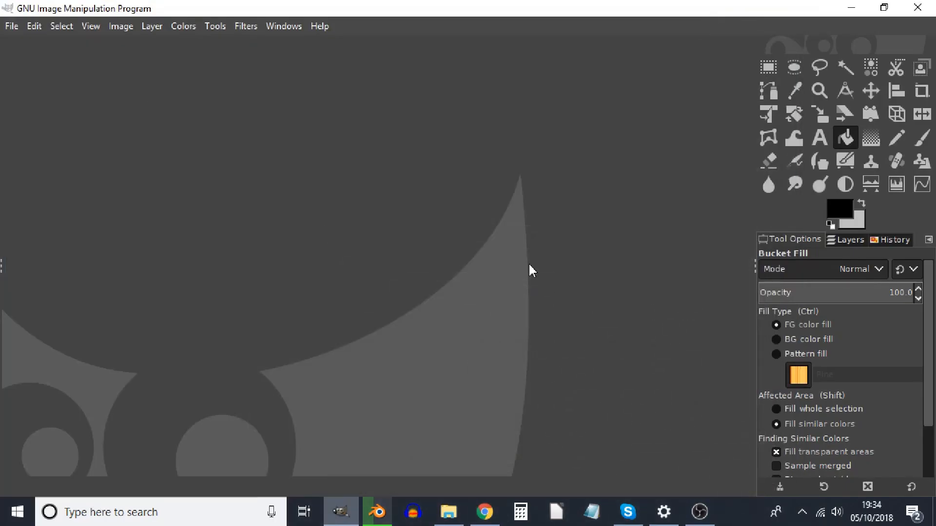
key(ctrl+shift+v)
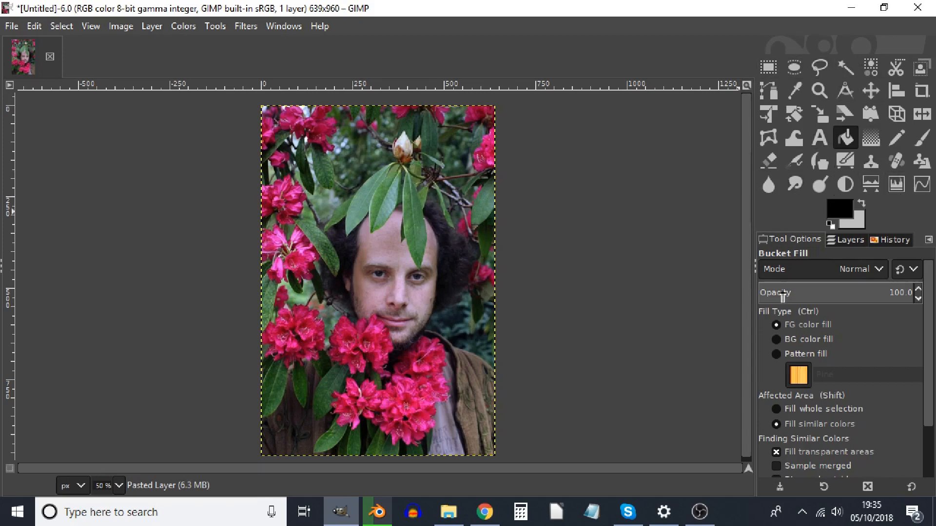
- Open the dockable Layers dialog, and bring the Tool Options dialog back to the front
click(842, 241)
click(789, 239)
click(282, 28)
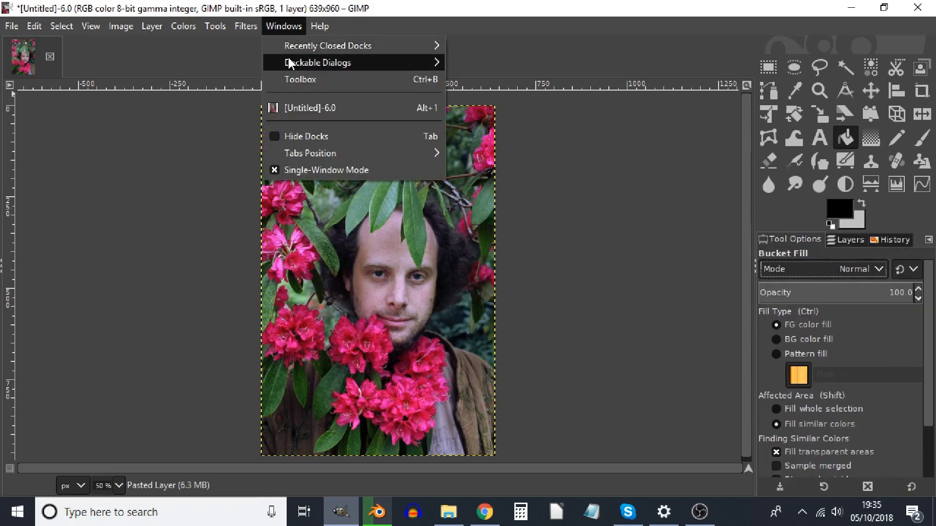
mouse_move(289, 64)
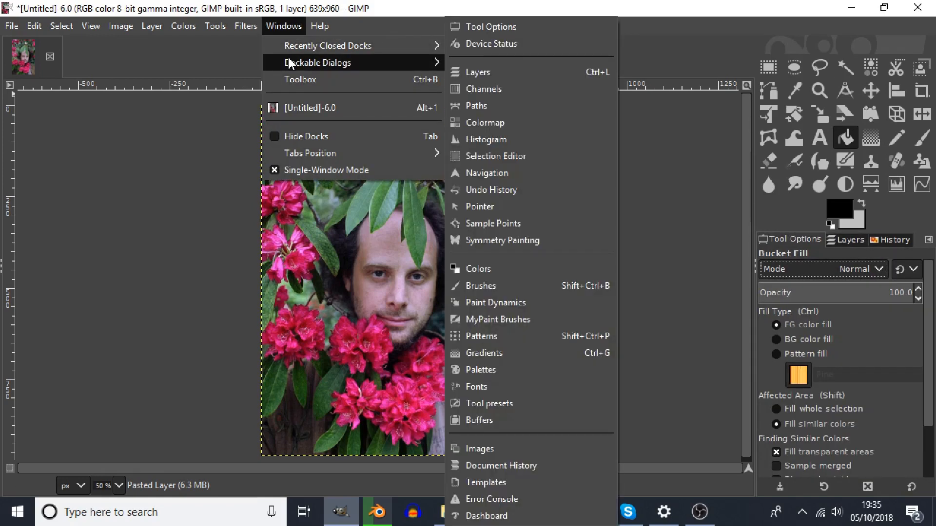
click(499, 78)
click(290, 28)
click(385, 86)
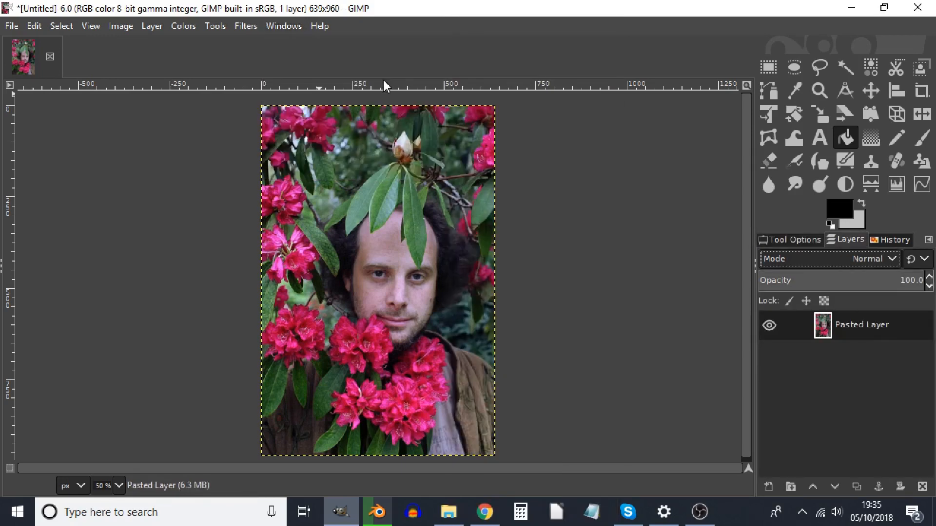
click(284, 25)
mouse_move(341, 63)
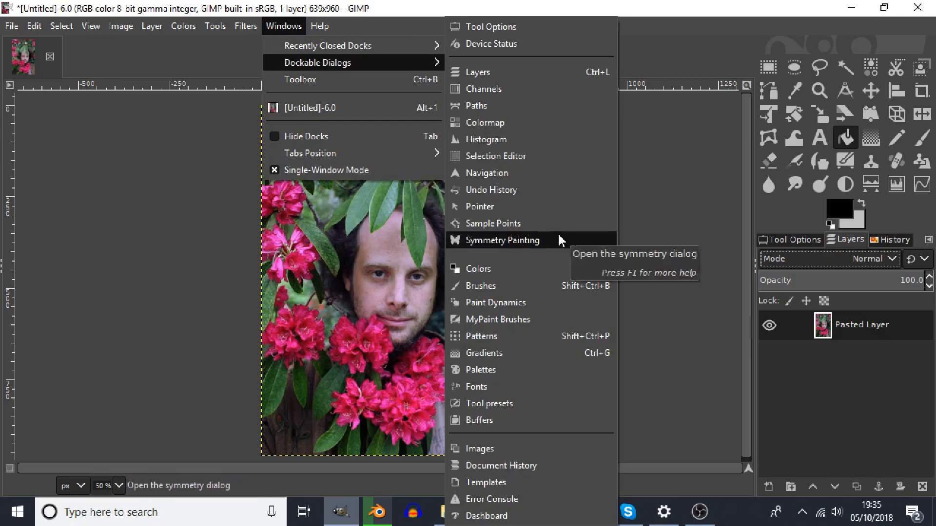
click(510, 35)
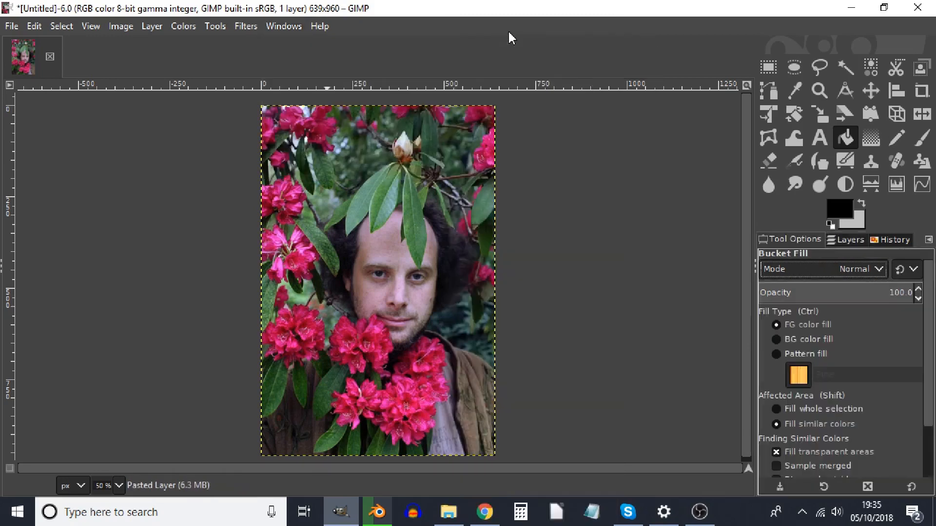
- Scale the image to 256 × 385 px, keeping the aspect ratio and Cubic interpolation
click(117, 27)
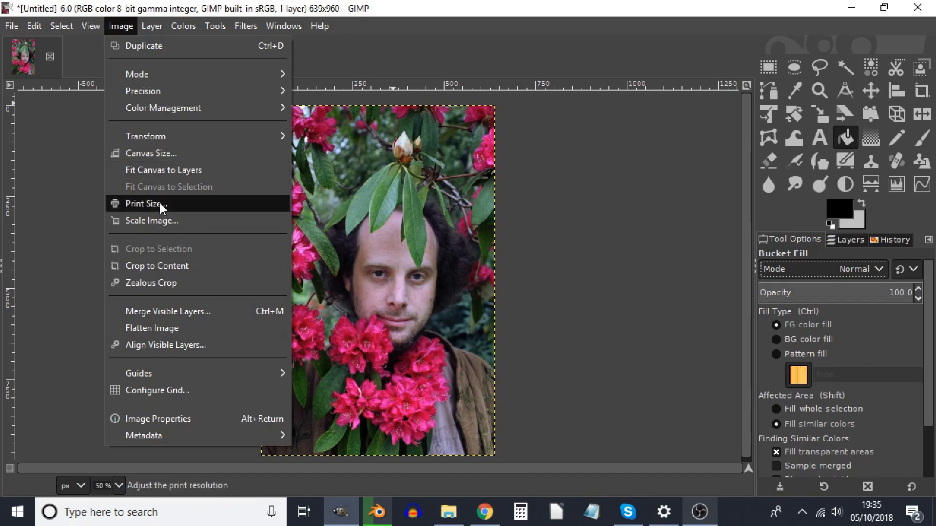
click(156, 220)
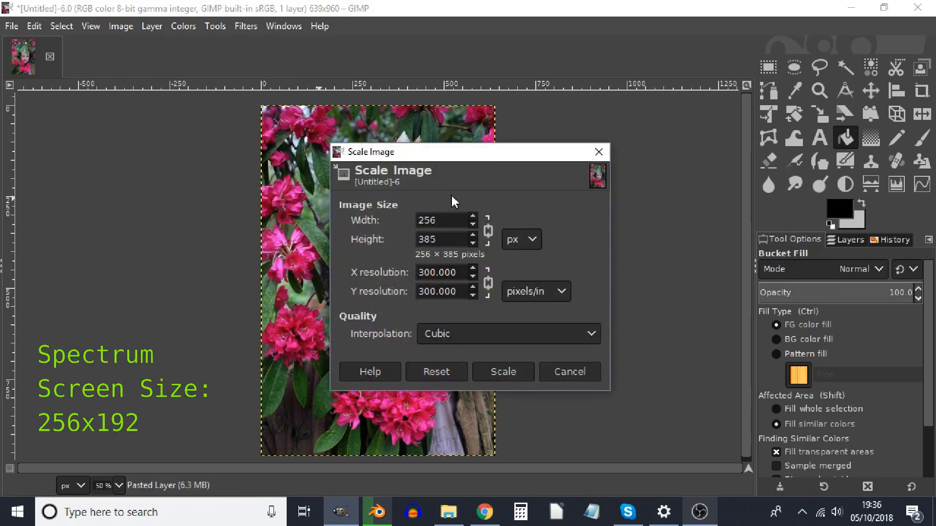
click(491, 231)
click(497, 373)
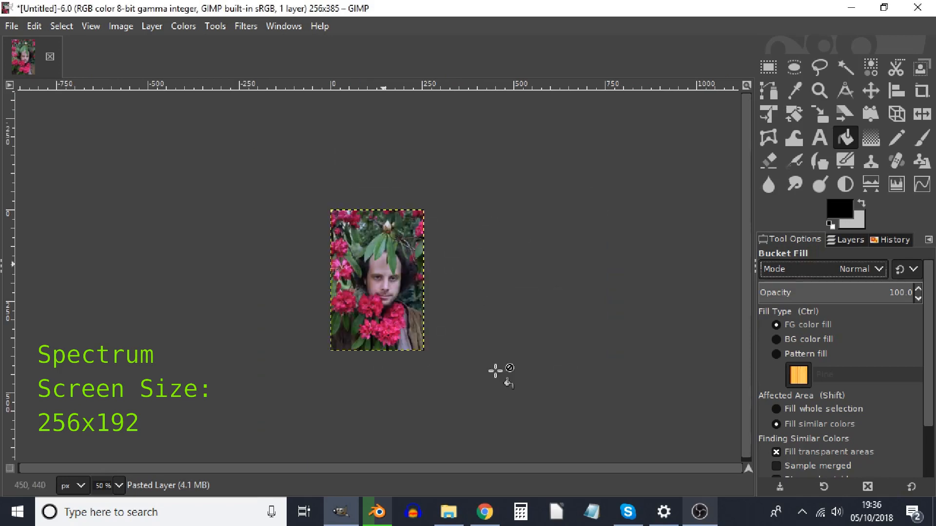
- Tilt the canvas view by about 24 degrees and reset its rotation angle to 0 degrees
scroll(453, 356, up, 3)
drag(417, 190, 492, 206)
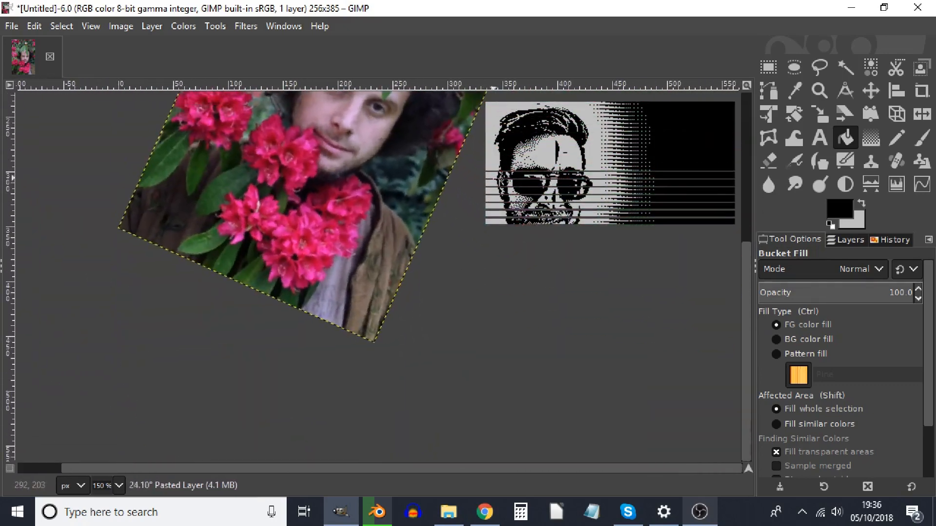
click(137, 487)
key(Escape)
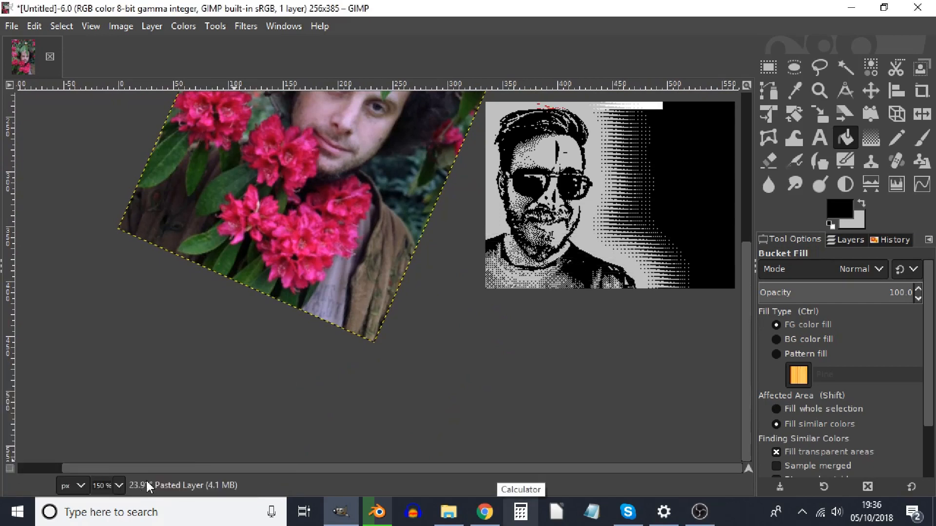
click(142, 487)
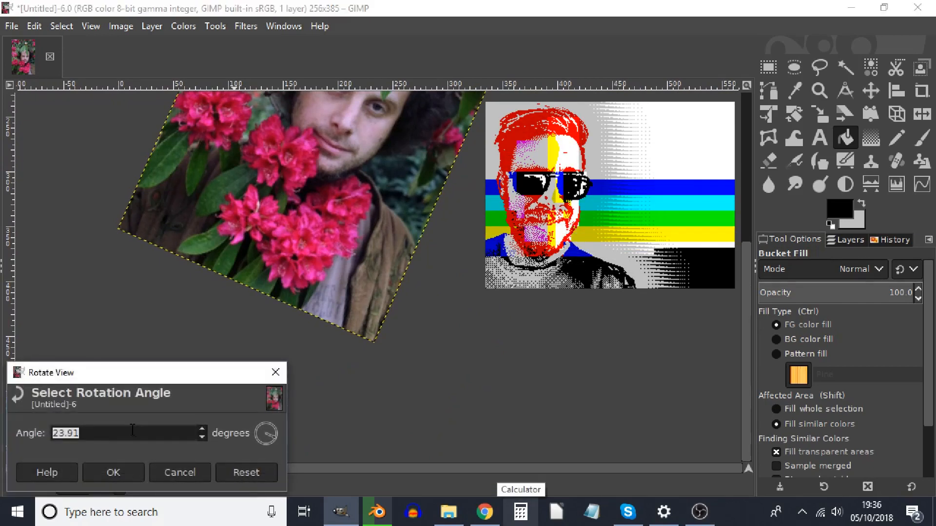
text(0)
click(129, 478)
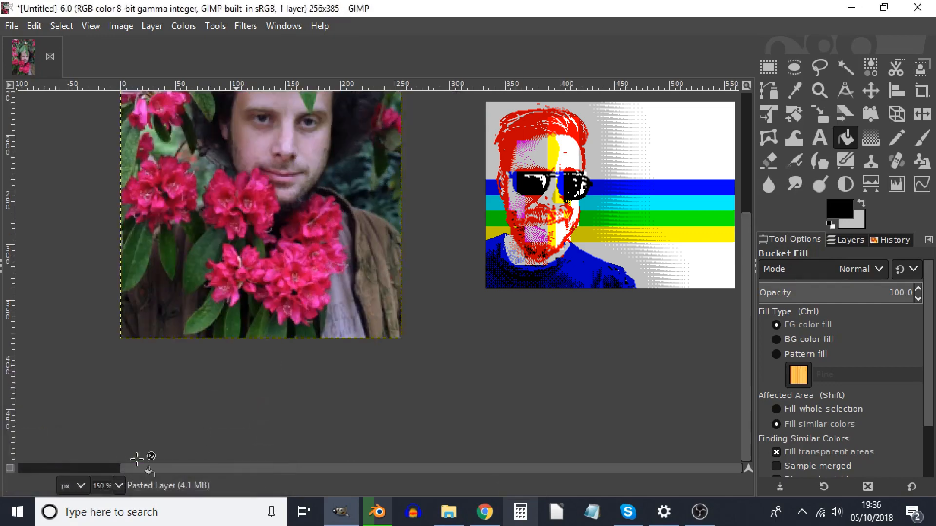
- Resize the canvas and all layers to 256 × 192 px, framing the face with a Y offset of about -95 px
drag(238, 257, 286, 244)
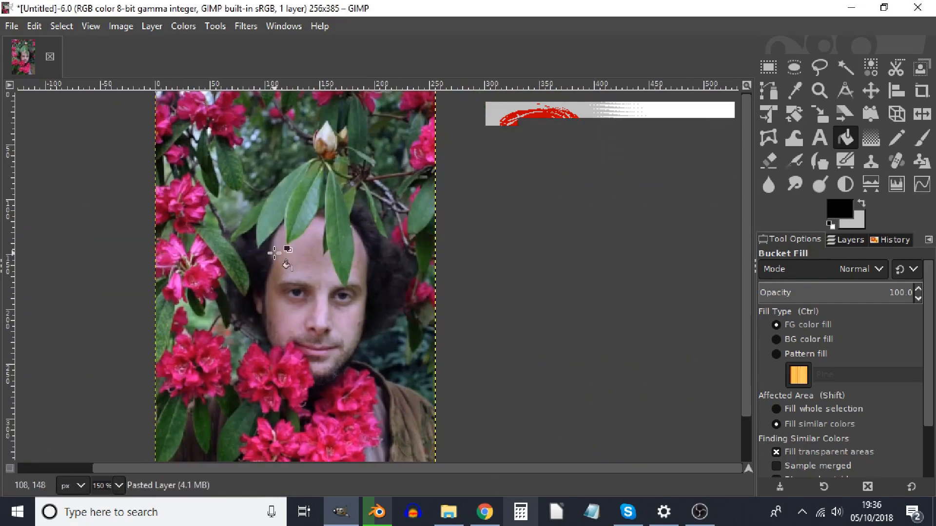
ctrl+scroll(278, 263, down, 4)
ctrl+scroll(265, 251, up, 6)
ctrl+scroll(268, 246, down, 2)
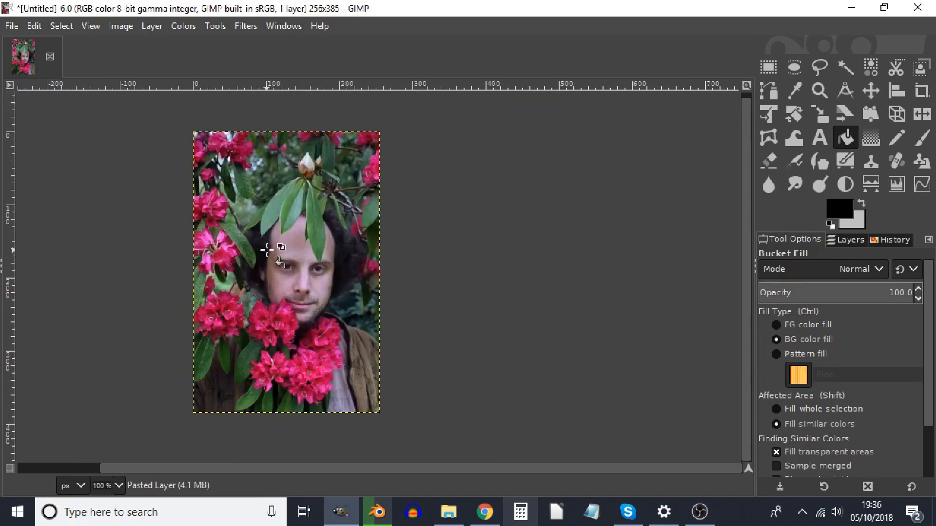
ctrl+scroll(269, 247, up, 1)
click(121, 26)
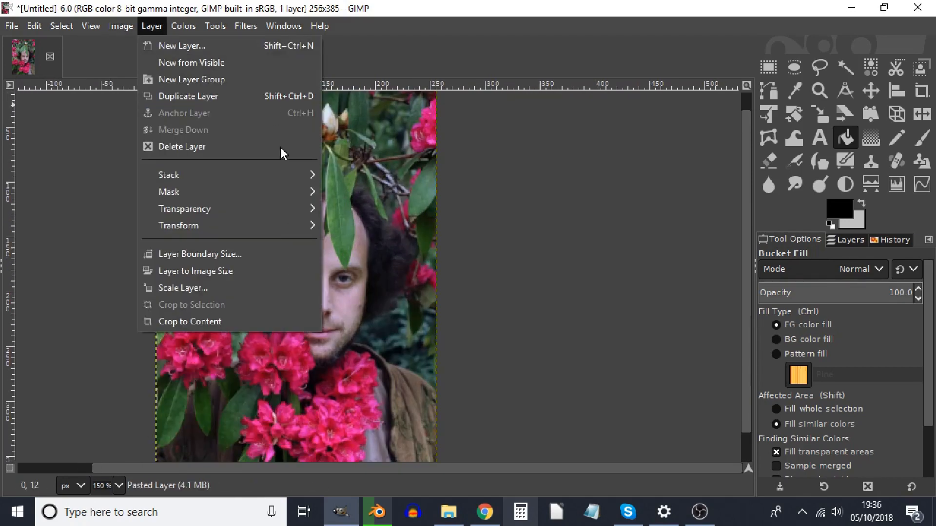
click(162, 152)
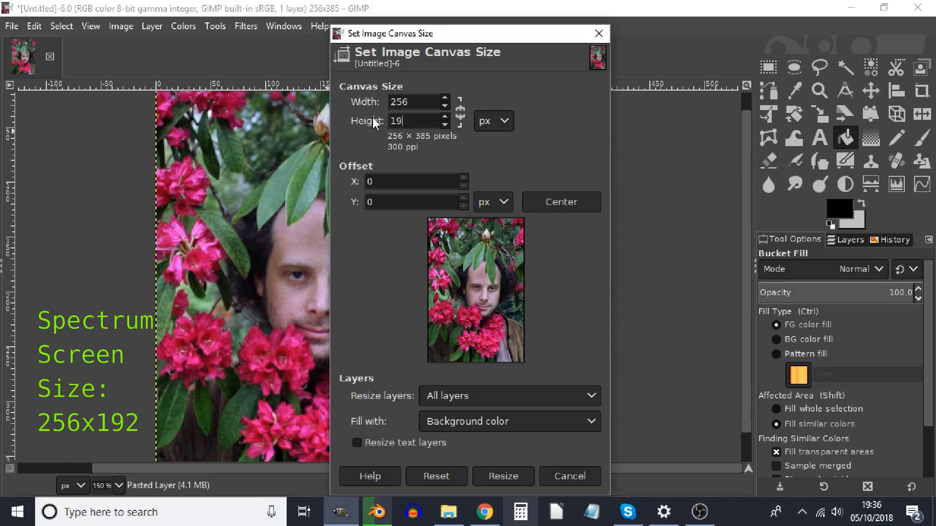
key(Tab)
mouse_move(491, 305)
mouse_down()
mouse_move(487, 315)
mouse_move(506, 315)
mouse_up()
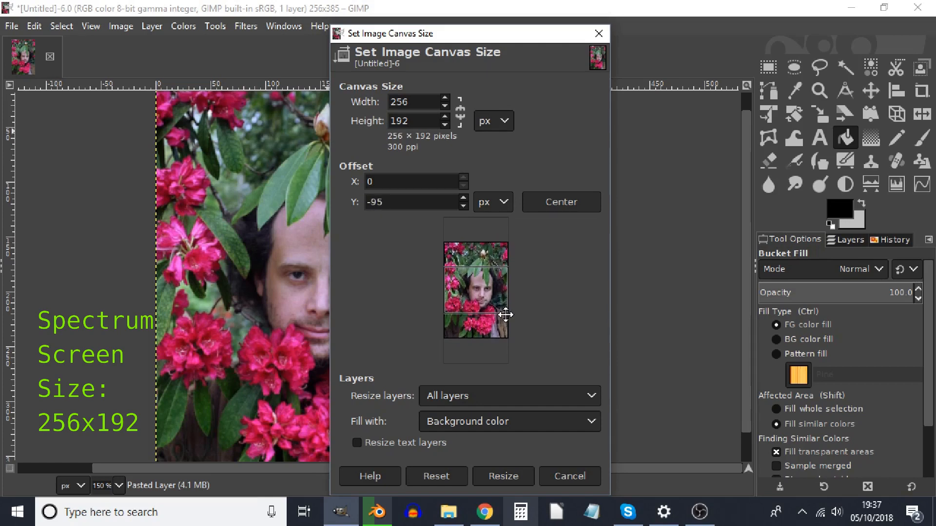
click(495, 475)
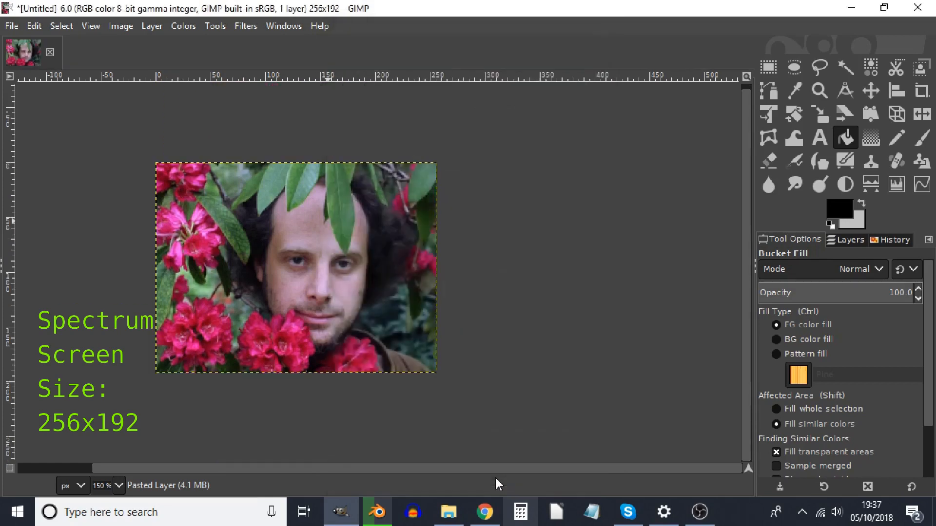
- Duplicate the Pasted Layer to add three copies of the cropped portrait
click(847, 239)
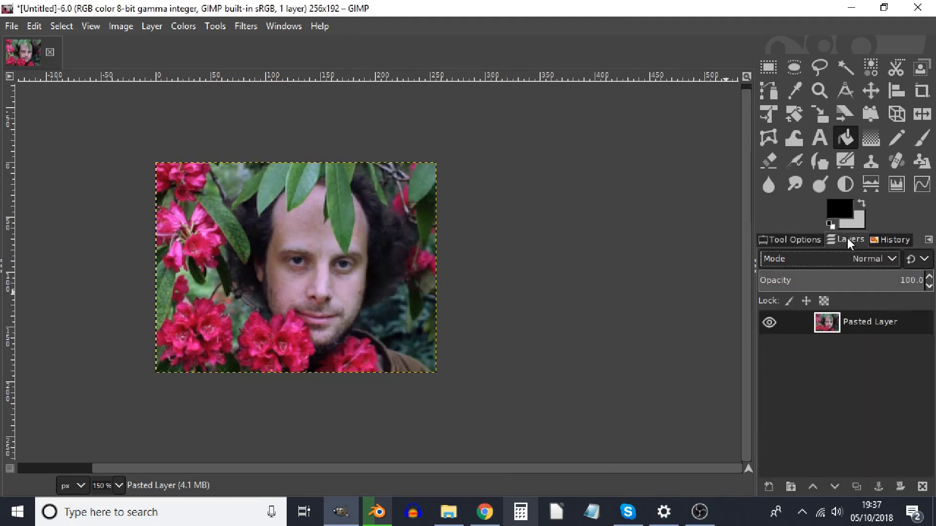
click(850, 487)
click(849, 486)
click(850, 487)
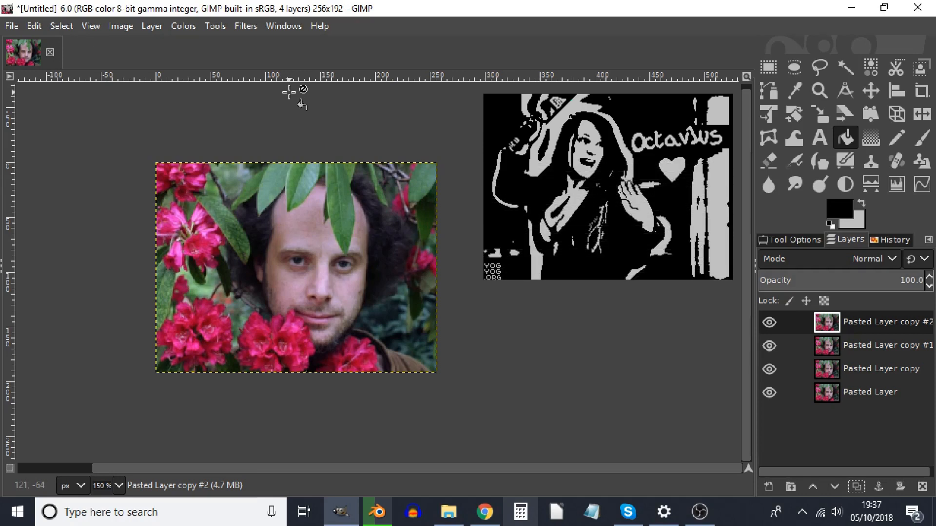
- Apply Threshold to the top layer copy with a range of 102 to 255, turning the portrait black and white
click(186, 28)
mouse_move(228, 293)
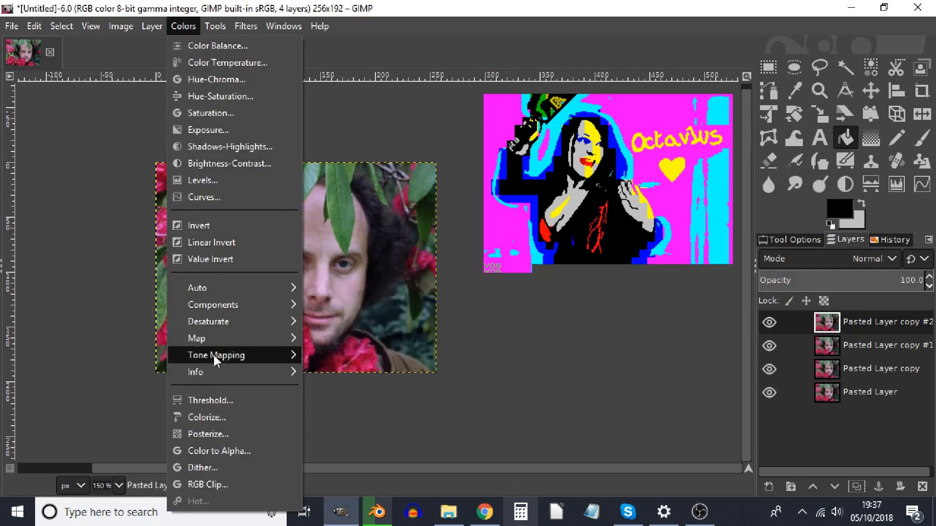
click(218, 402)
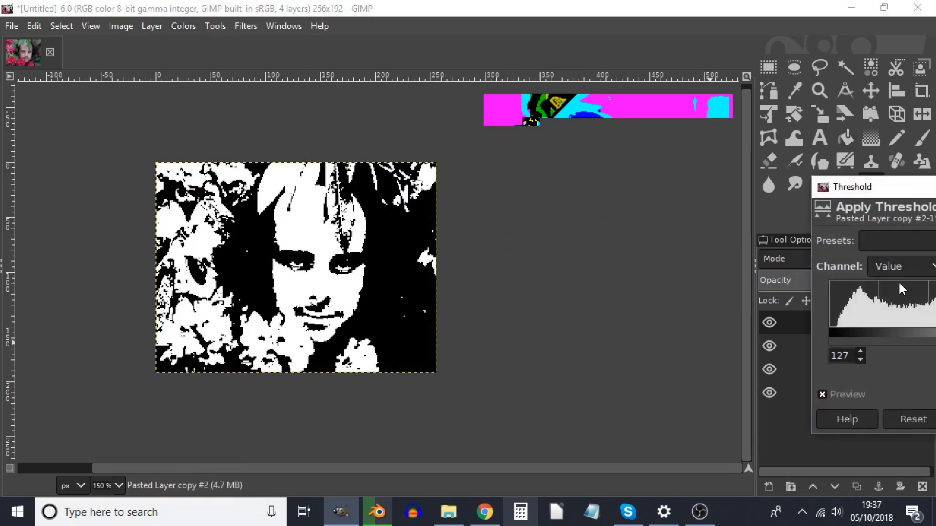
drag(890, 190, 554, 162)
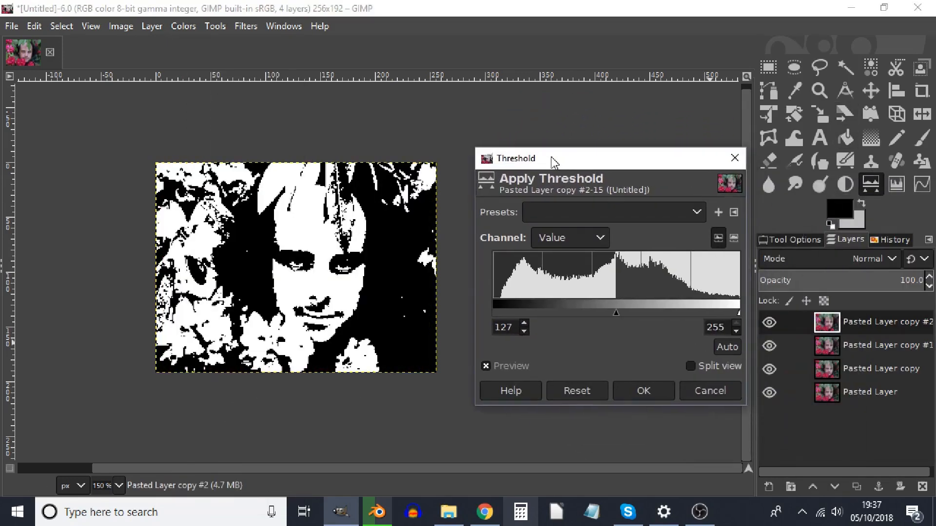
drag(615, 310, 595, 326)
mouse_move(735, 318)
mouse_down()
mouse_move(648, 318)
mouse_move(741, 322)
mouse_up()
drag(595, 315, 609, 315)
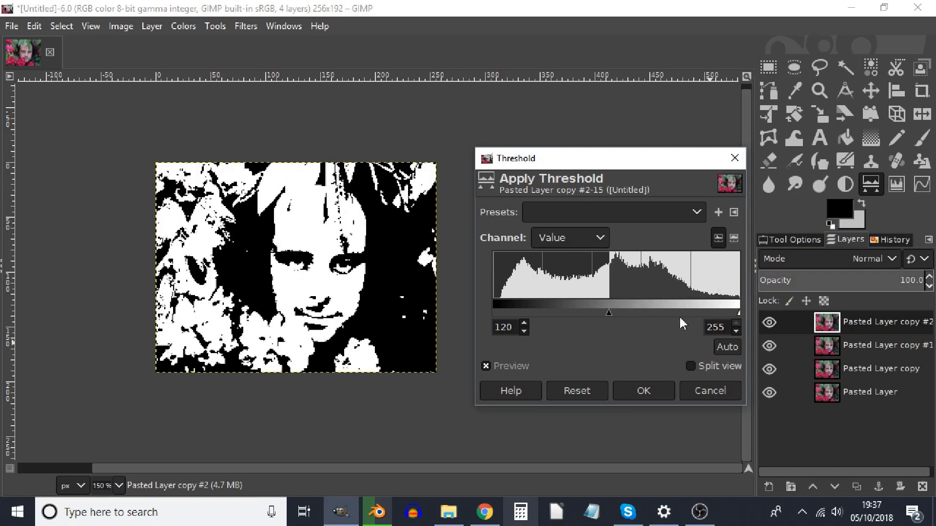
mouse_move(736, 317)
mouse_down()
mouse_move(683, 316)
mouse_move(741, 317)
mouse_up()
drag(604, 314, 592, 316)
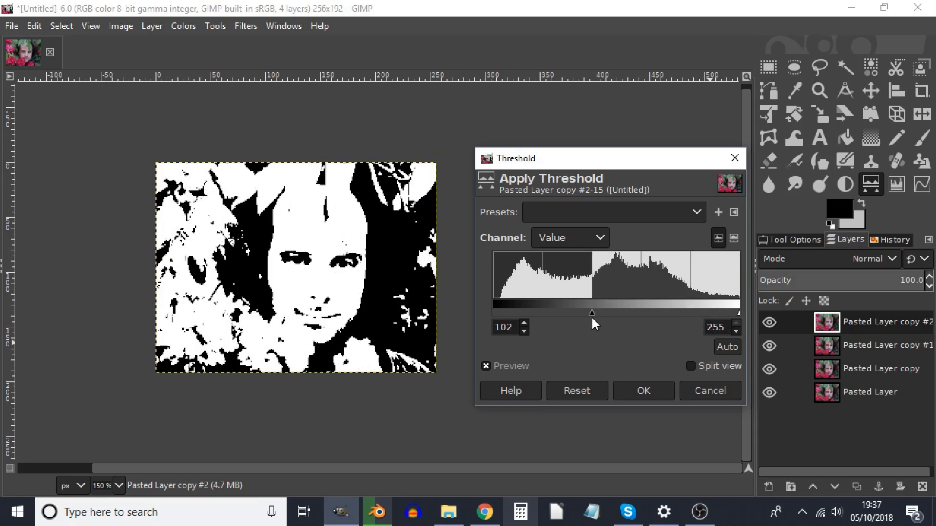
click(643, 391)
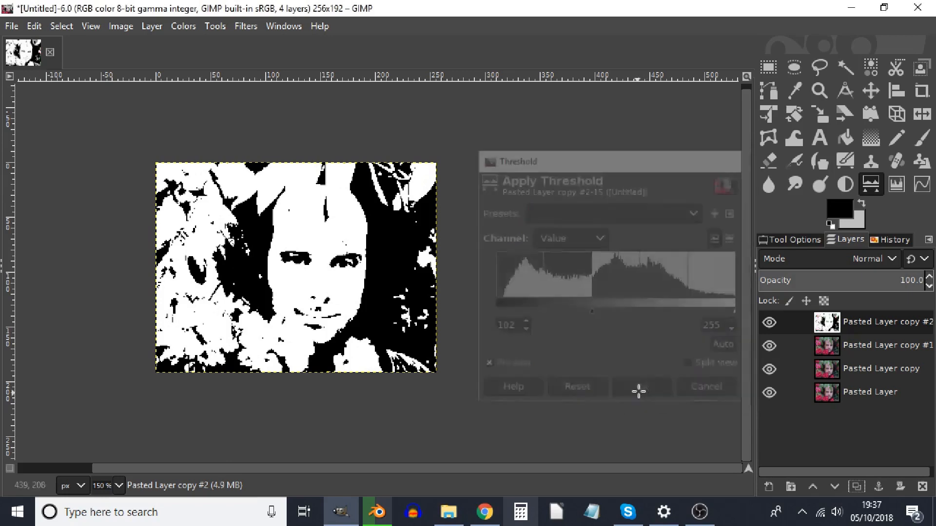
- Compare the thresholded top layer with the original photo and leave that layer hidden
click(769, 322)
click(769, 322)
click(769, 323)
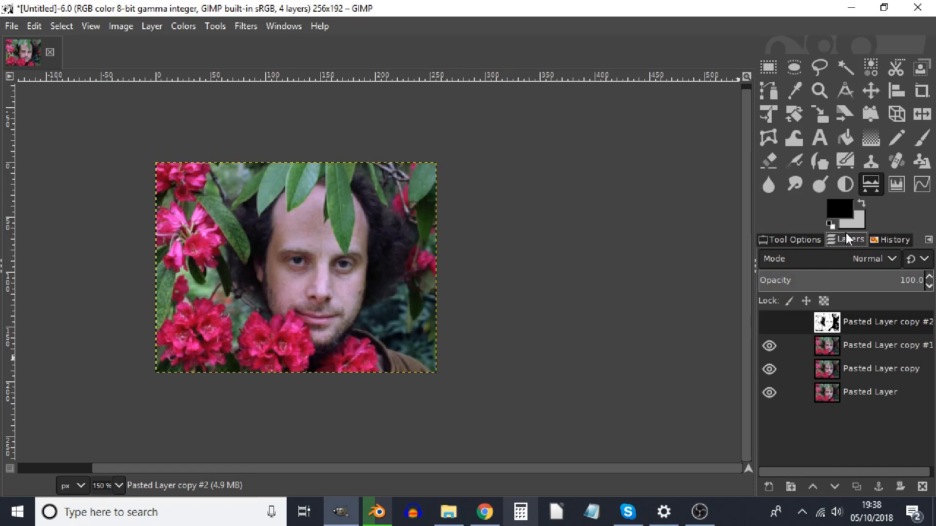
- Sharpen Pasted Layer copy #1 with Sharpen (Unsharp Mask), using a radius of 3 and an amount of about 8.278
click(792, 239)
click(855, 239)
click(835, 345)
click(245, 26)
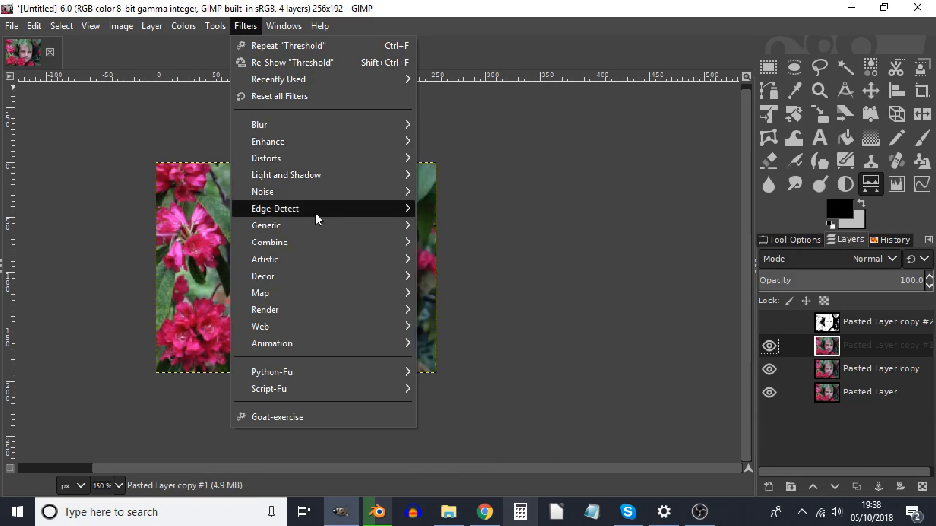
mouse_move(306, 146)
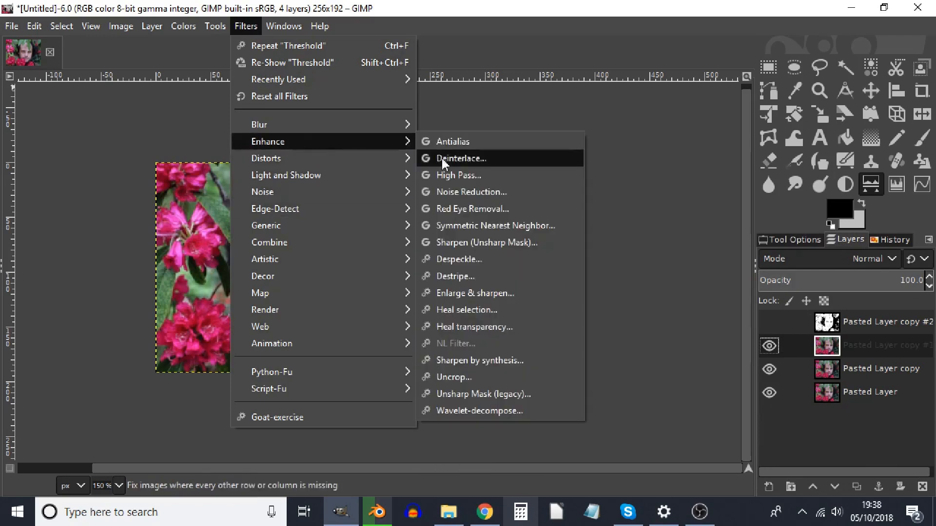
click(492, 242)
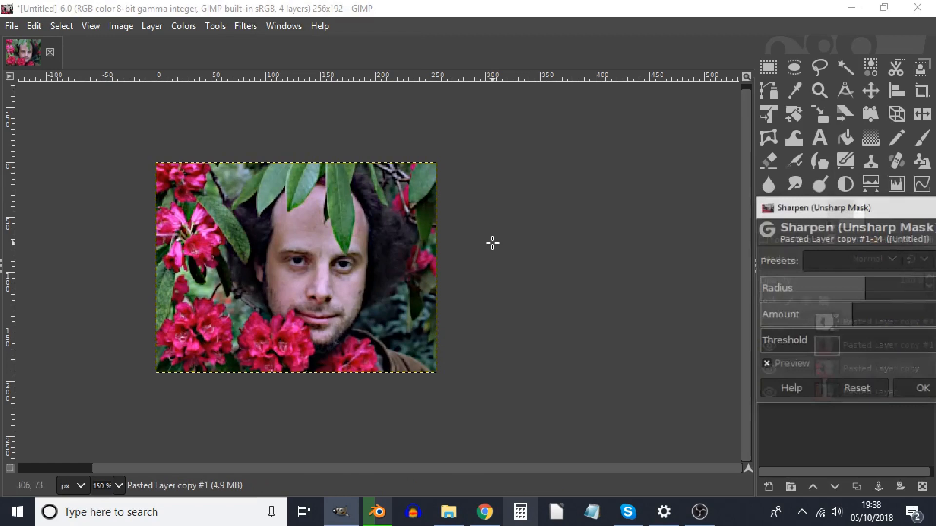
drag(861, 209, 581, 117)
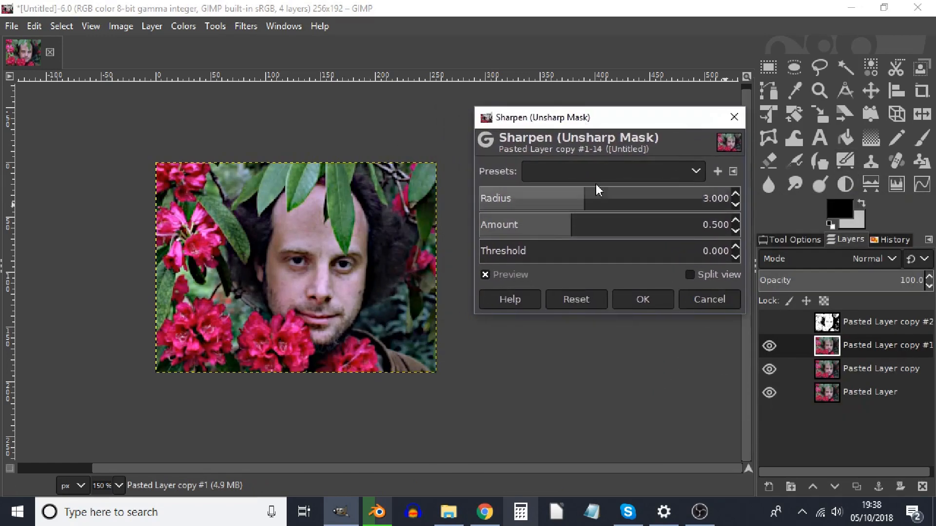
drag(571, 228, 536, 251)
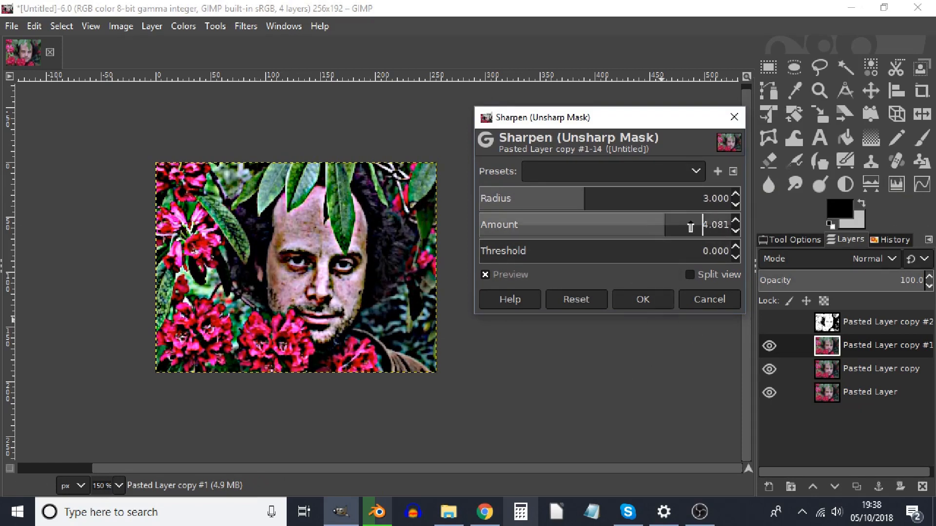
drag(662, 228, 724, 228)
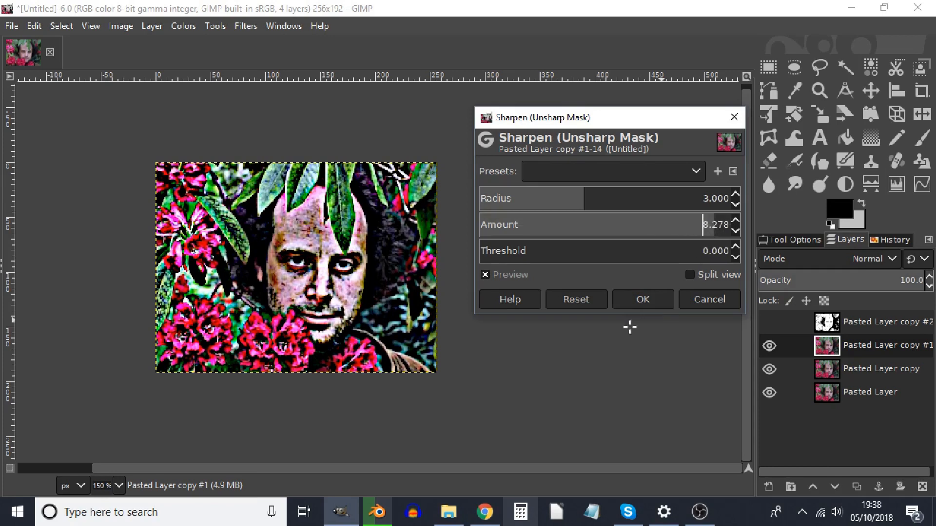
click(640, 301)
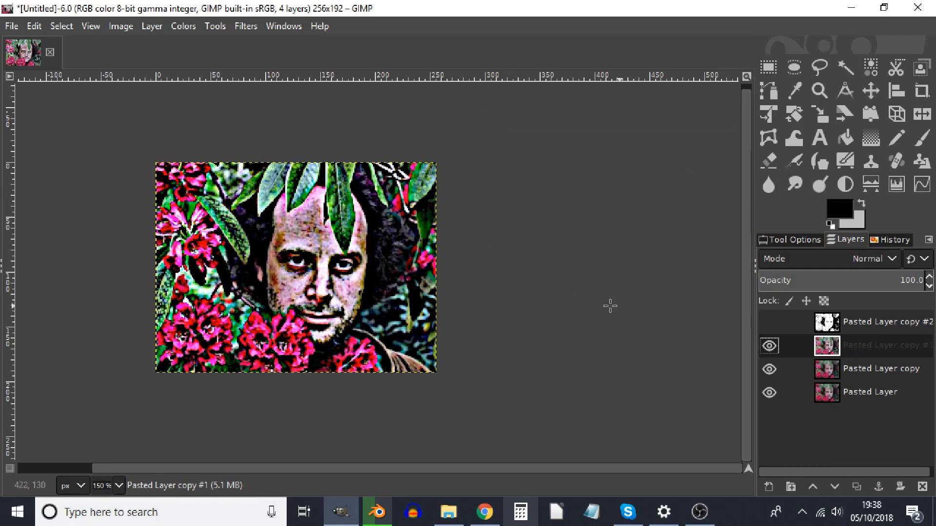
- Apply Threshold to the sharpened Pasted Layer copy #1 with a range of 39 to 255
click(181, 28)
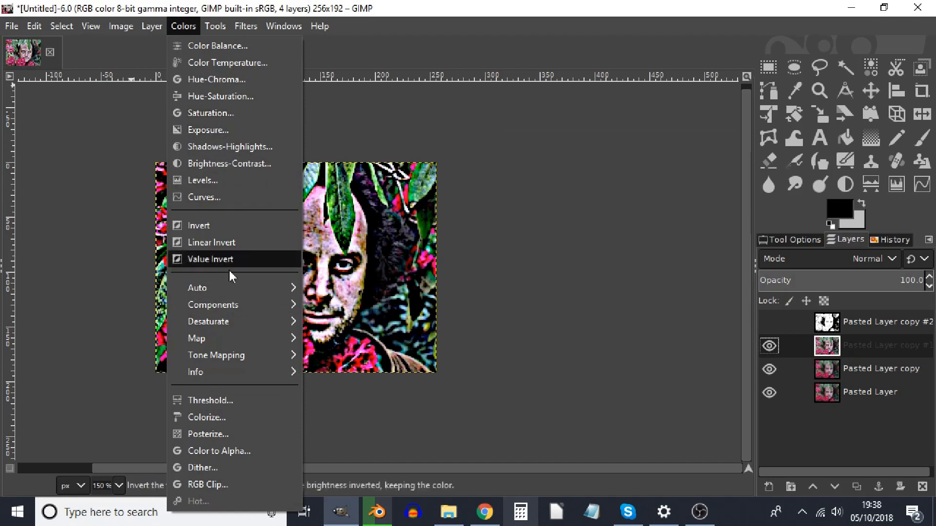
click(230, 401)
drag(615, 314, 533, 326)
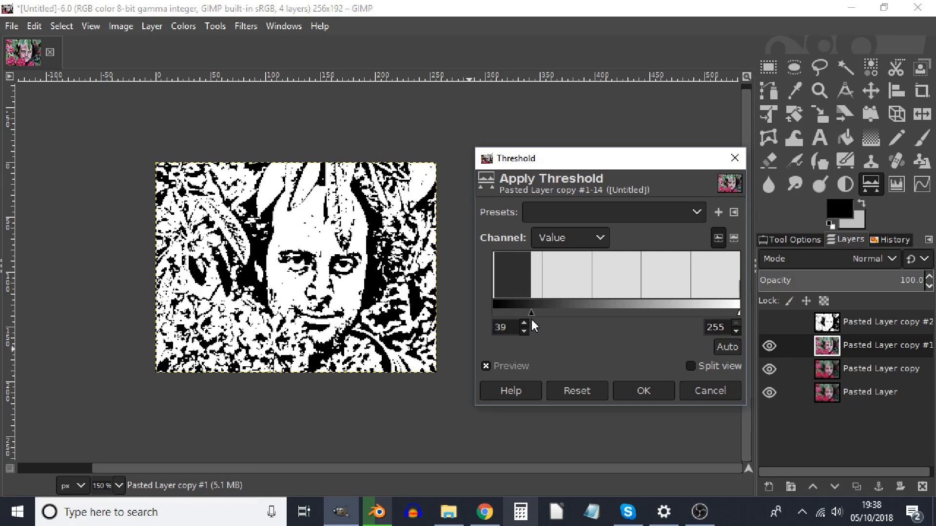
click(650, 393)
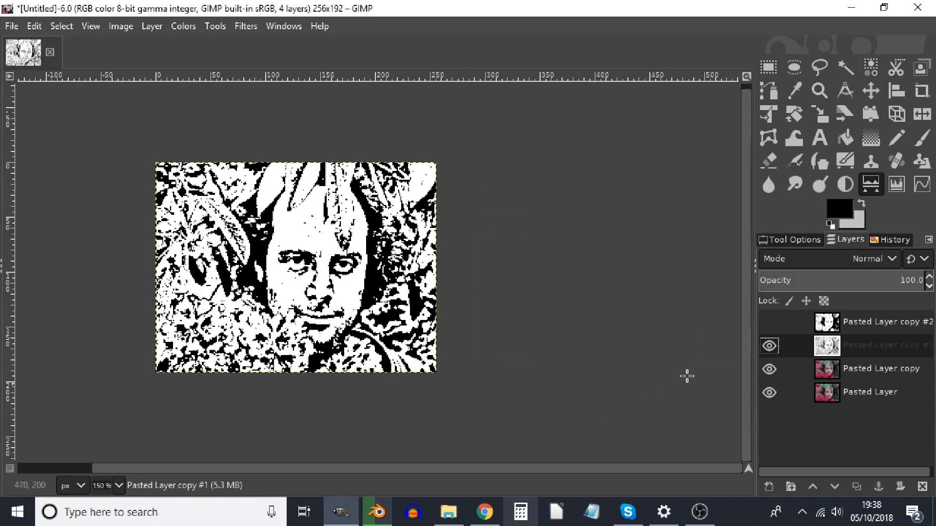
- Compare the two thresholded layers by toggling their visibility and leave both hidden
click(770, 322)
click(770, 347)
click(770, 323)
click(770, 323)
click(770, 323)
click(770, 346)
click(771, 346)
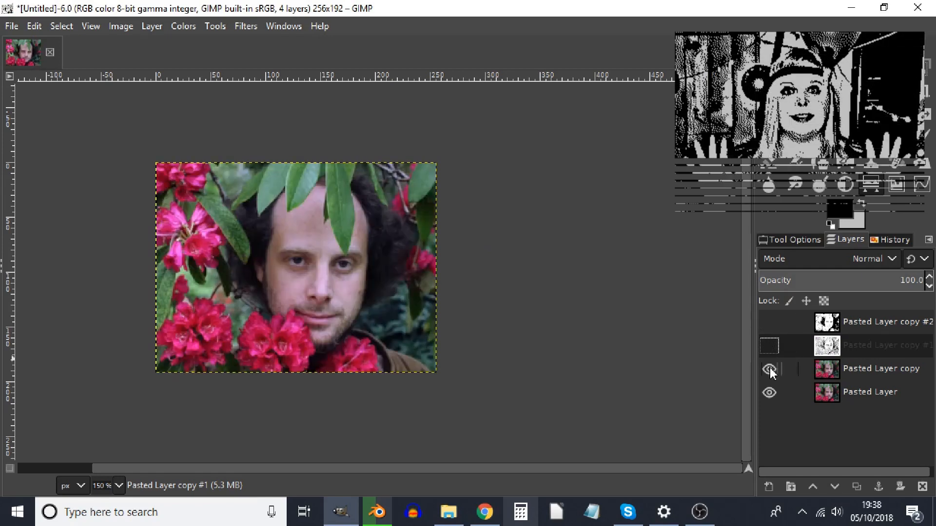
- Sharpen Pasted Layer copy with Sharpen (Unsharp Mask), using a radius of 3 and an amount of about 4.729
click(858, 369)
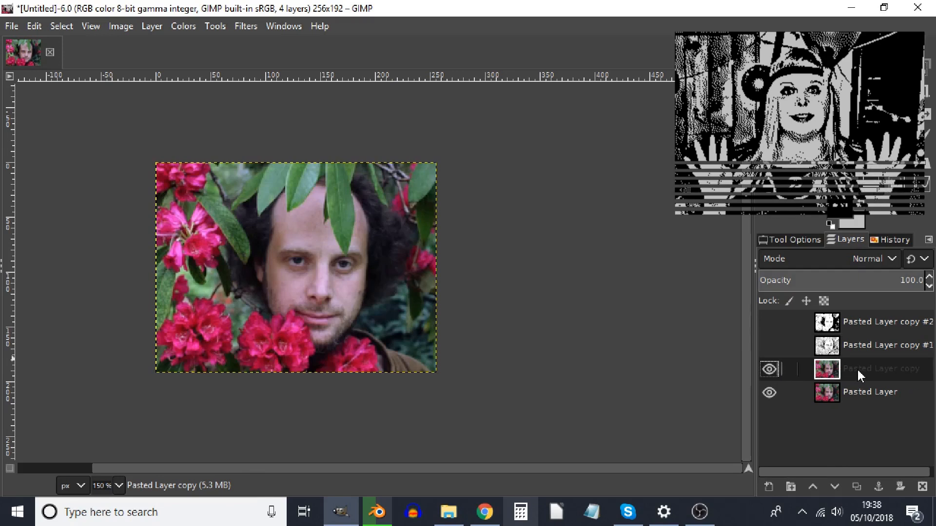
click(245, 27)
mouse_move(292, 141)
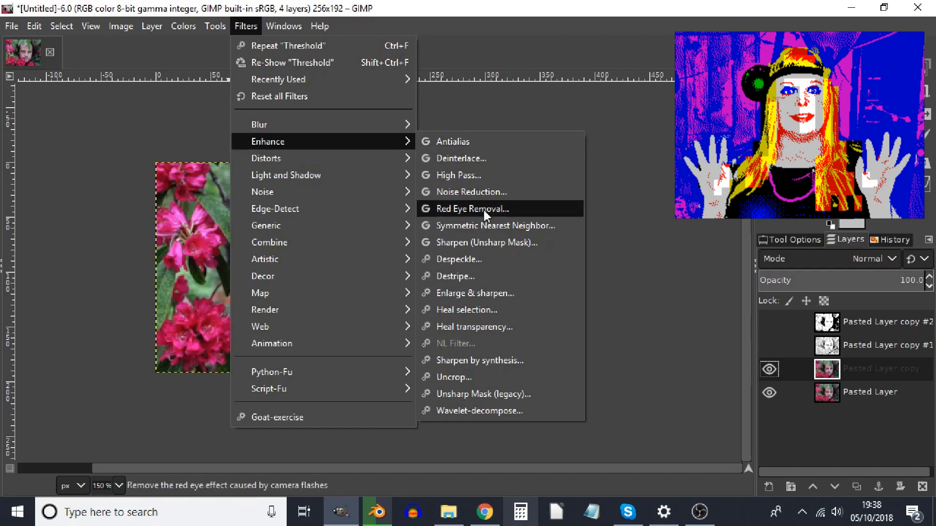
click(490, 243)
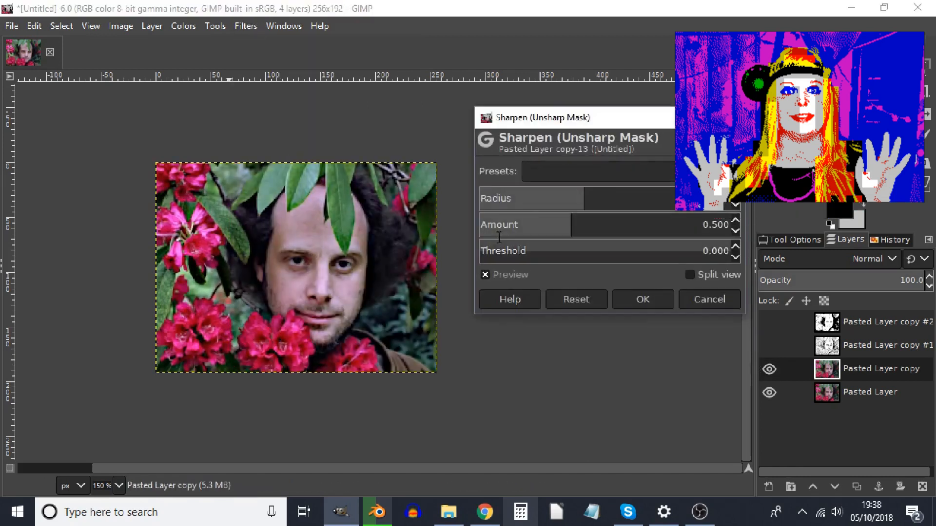
drag(570, 229, 674, 229)
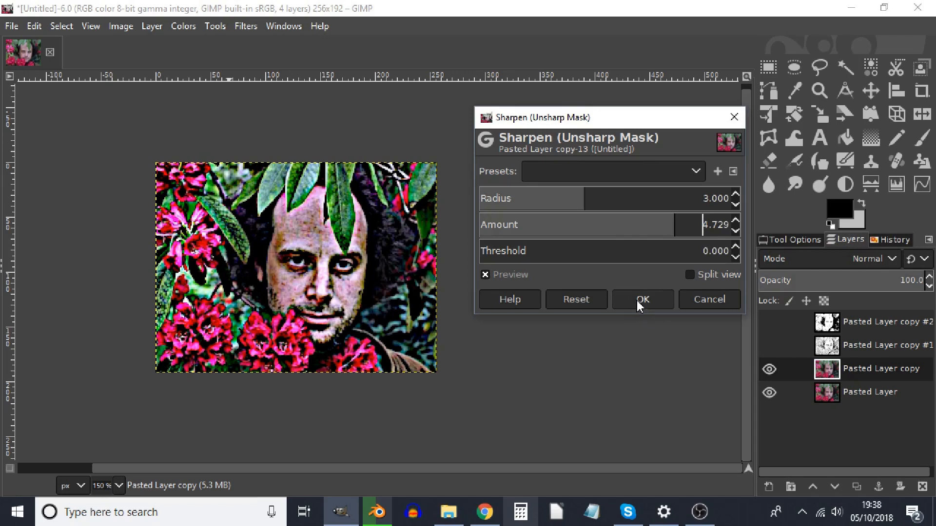
click(640, 303)
- Dither the sharpened Pasted Layer copy with 3 red, 3 green and 3 blue levels, using the Bayer method
click(183, 26)
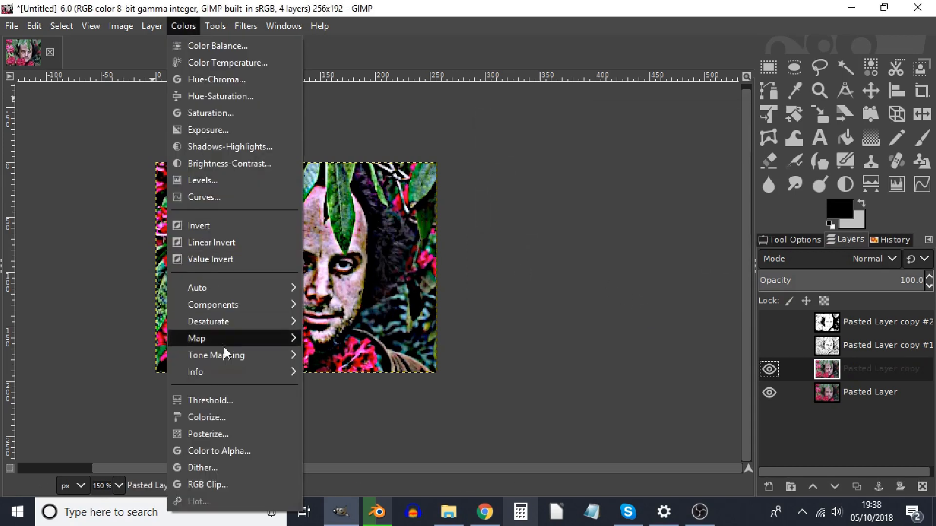
click(237, 467)
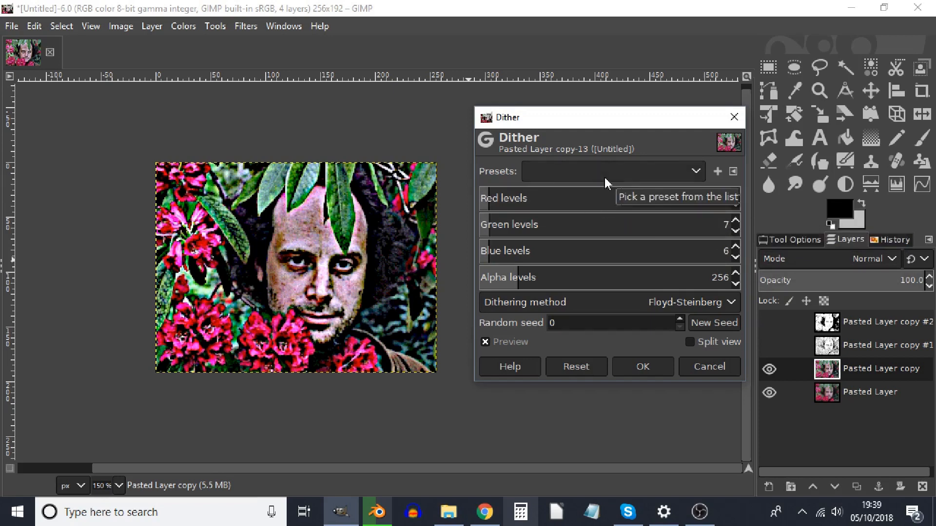
click(737, 230)
click(737, 259)
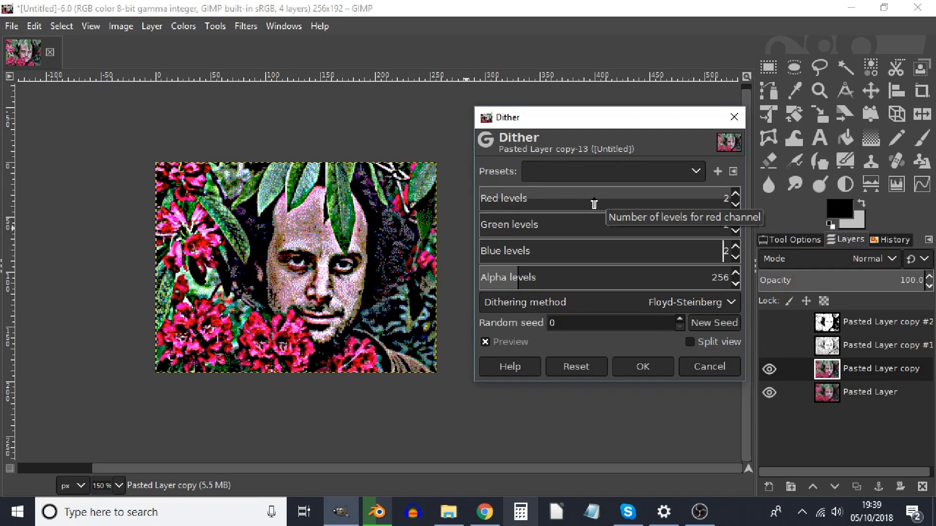
click(736, 194)
click(735, 221)
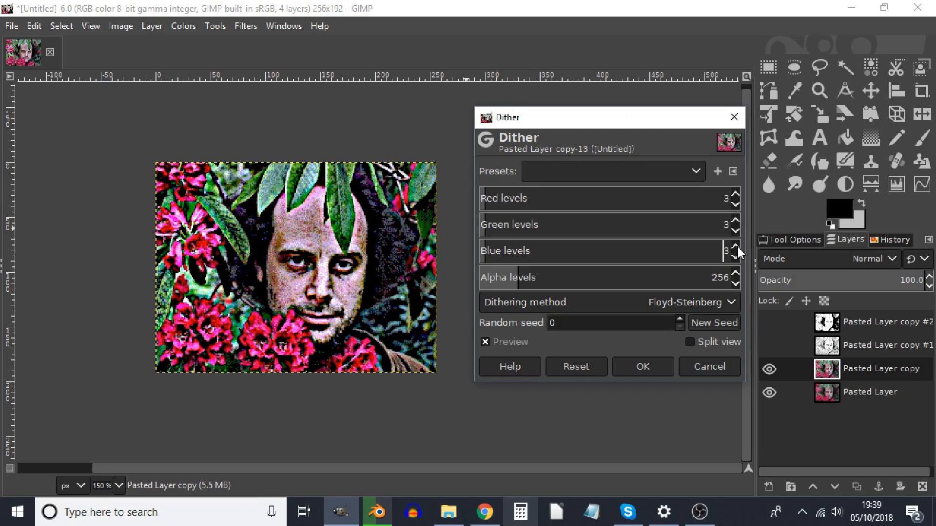
click(555, 301)
click(536, 300)
click(531, 298)
click(560, 328)
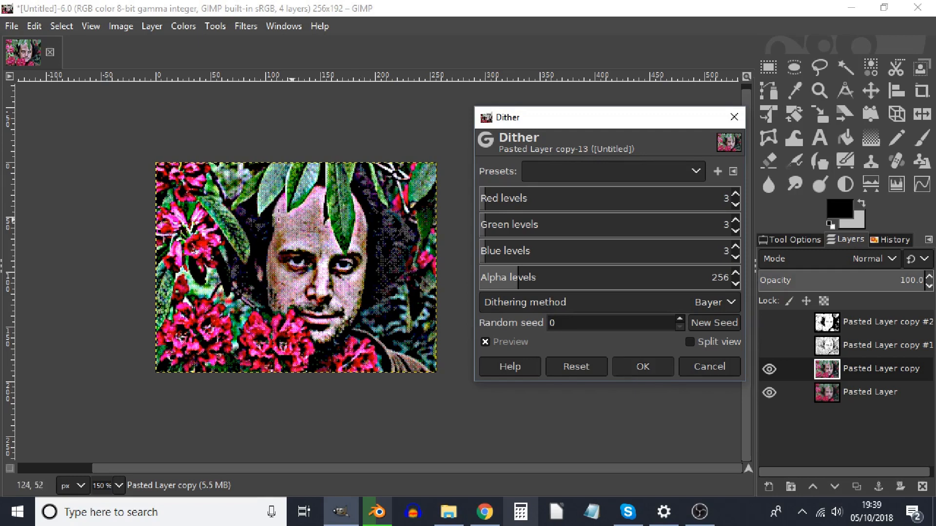
click(637, 368)
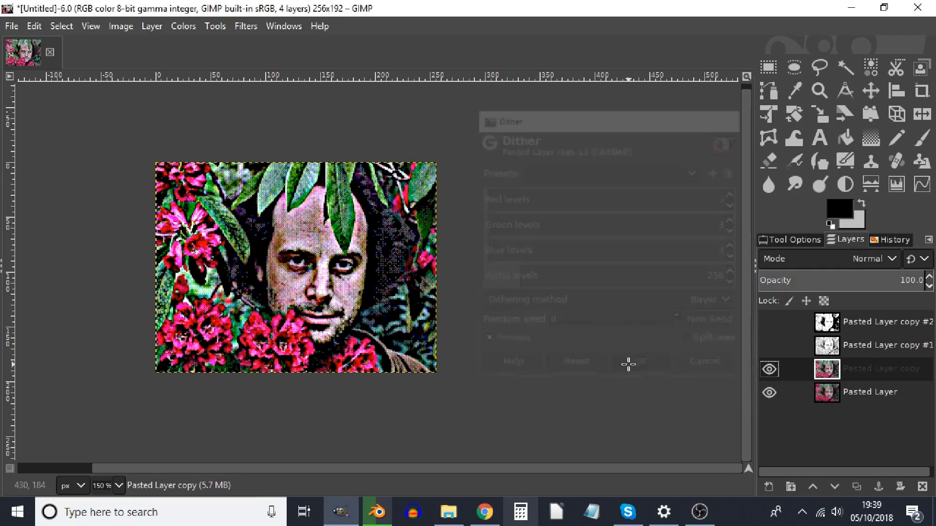
- Apply Threshold to the dithered Pasted Layer copy with a range of 141 to 255
click(184, 30)
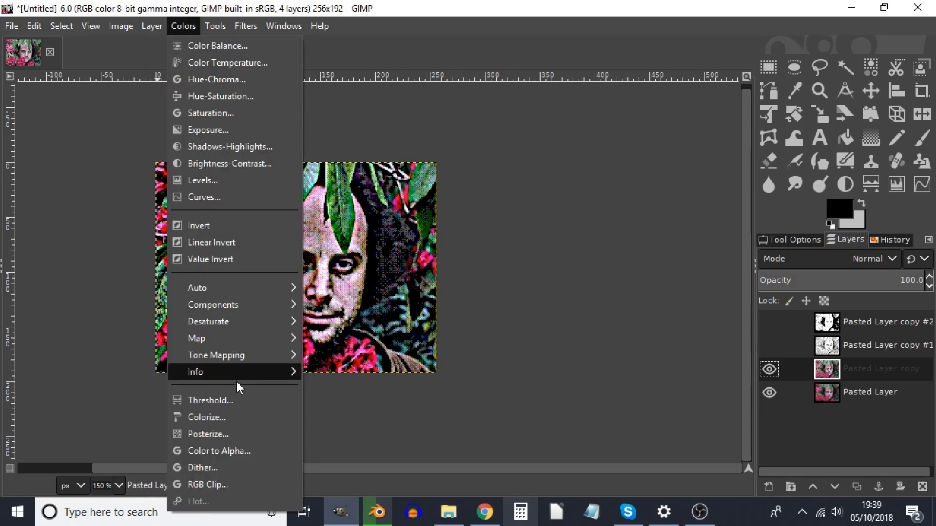
click(227, 398)
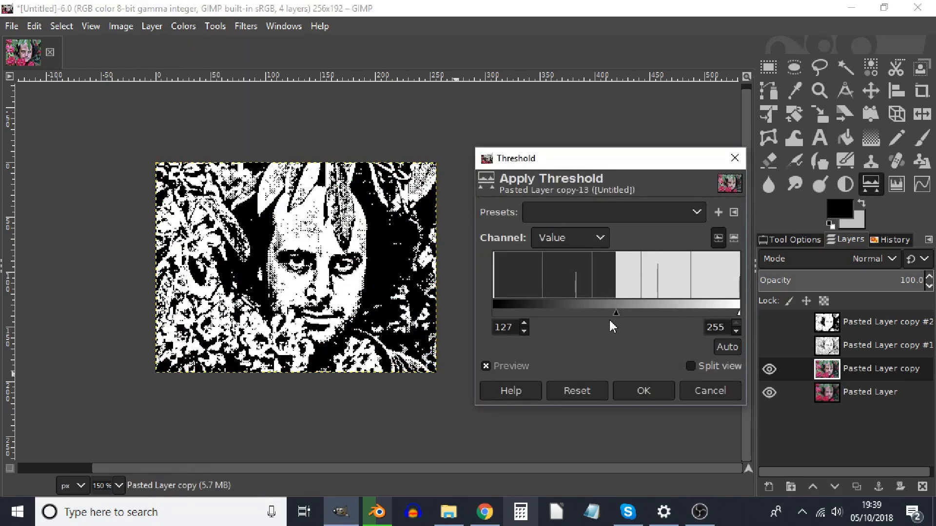
mouse_move(614, 313)
mouse_down()
mouse_move(666, 314)
mouse_move(628, 315)
mouse_up()
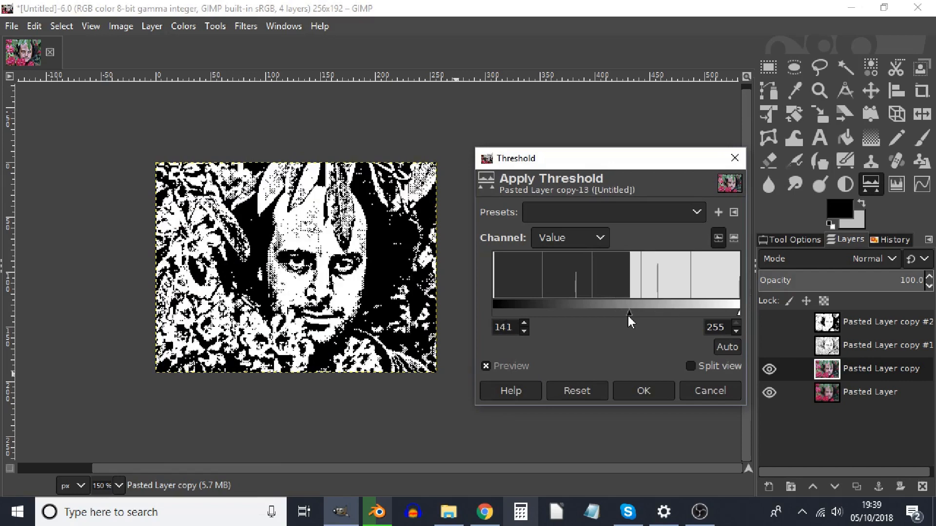
click(646, 396)
- Compare the dithered black-and-white layer with Pasted Layer copy #1 by toggling the latter's visibility
click(771, 345)
click(772, 346)
click(771, 346)
click(772, 346)
click(772, 345)
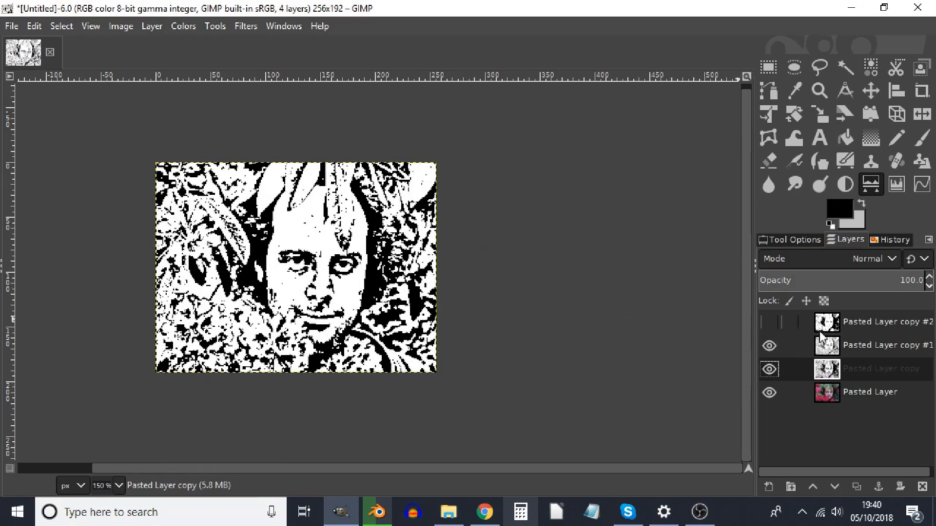
- Move the dithered Pasted Layer copy above Pasted Layer copy #1 and leave both layers visible
click(770, 347)
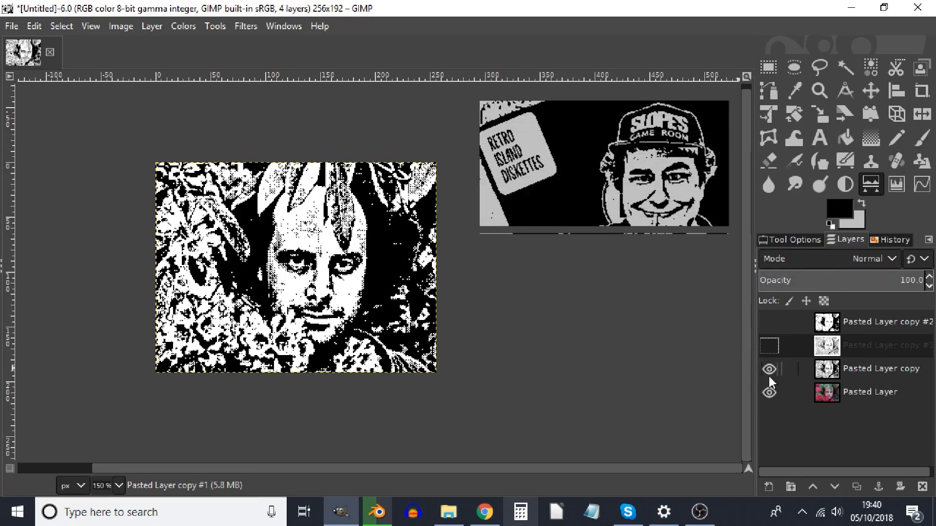
click(880, 372)
drag(852, 375, 863, 341)
click(775, 368)
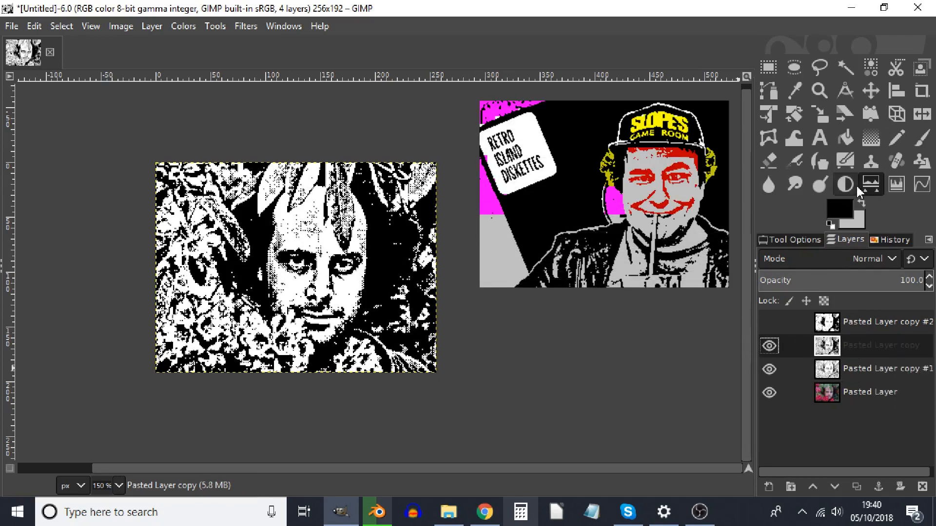
- Erase the dithered layer's background around the head with a size 20 Eraser, exposing the more detailed layer below
click(770, 162)
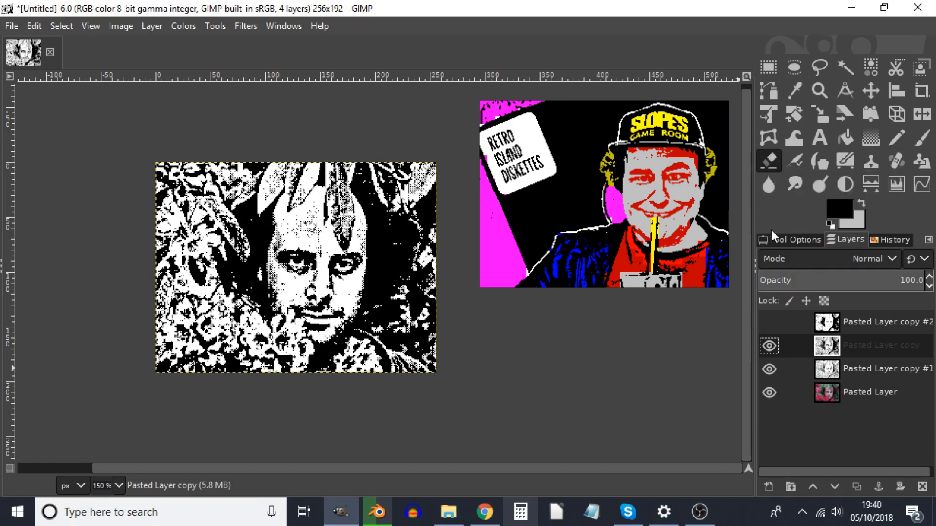
click(788, 242)
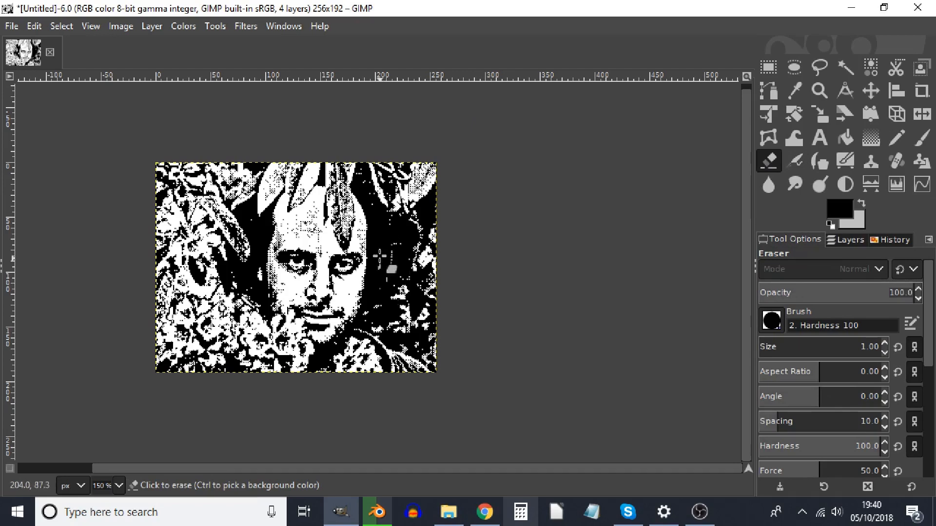
click(870, 346)
text(20)
key(Return)
mouse_move(383, 232)
mouse_down()
mouse_move(380, 274)
mouse_move(398, 251)
mouse_move(378, 219)
mouse_move(401, 229)
mouse_move(407, 247)
mouse_move(378, 288)
mouse_move(371, 202)
mouse_move(244, 212)
mouse_move(254, 283)
mouse_move(236, 286)
mouse_move(230, 268)
mouse_move(246, 284)
mouse_move(256, 258)
mouse_move(256, 214)
mouse_move(262, 313)
mouse_move(278, 335)
mouse_move(260, 261)
mouse_move(273, 295)
mouse_up()
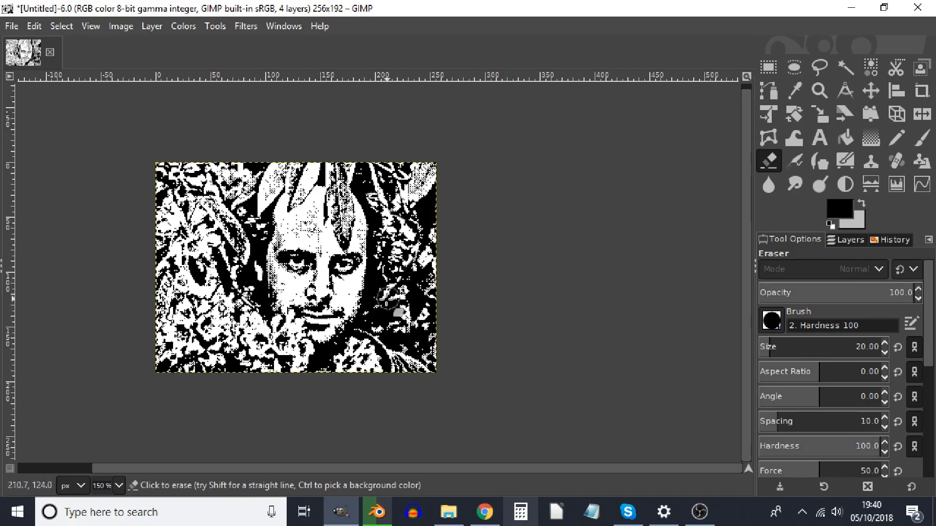
- Flatten the image into a single black-and-white layer
click(844, 241)
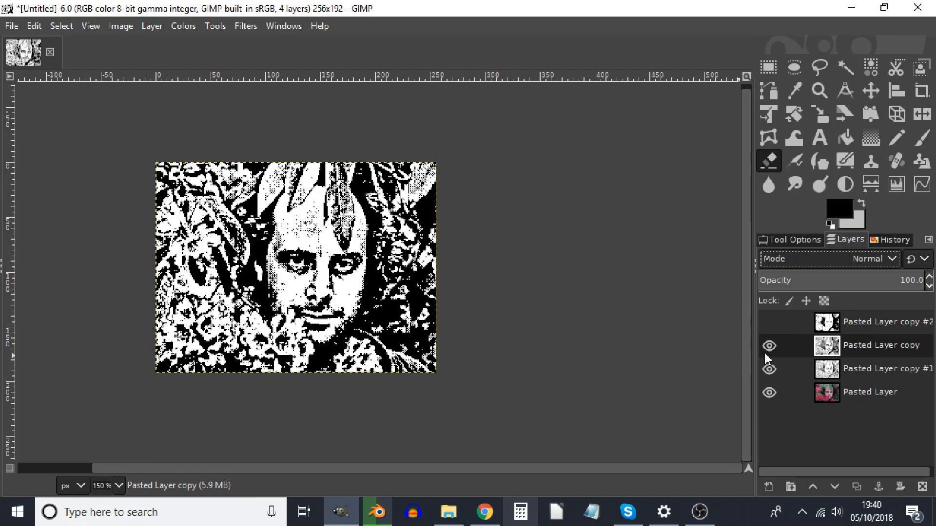
right_click(819, 355)
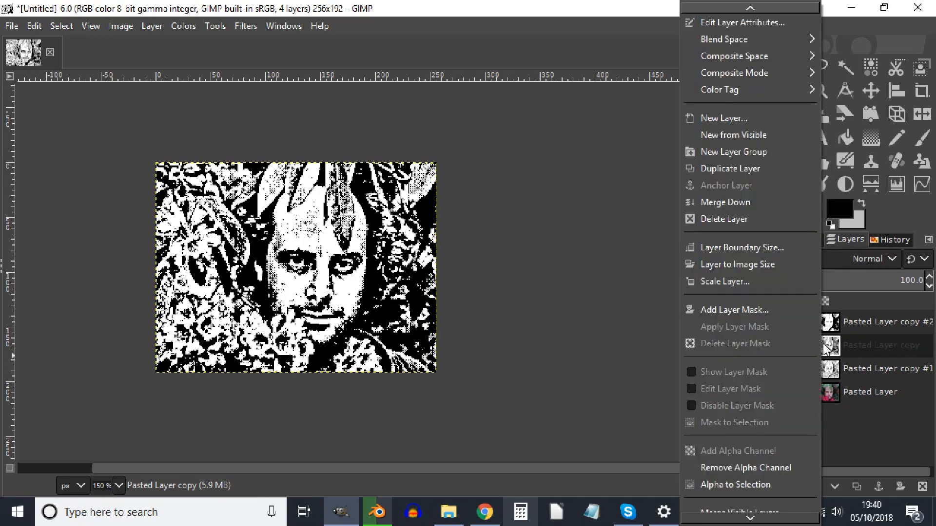
scroll(744, 408, down, 1)
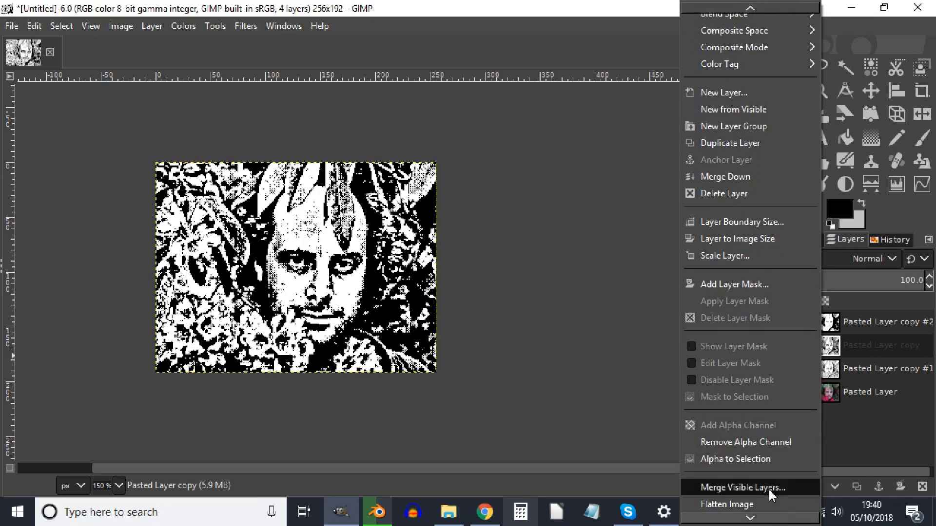
click(758, 506)
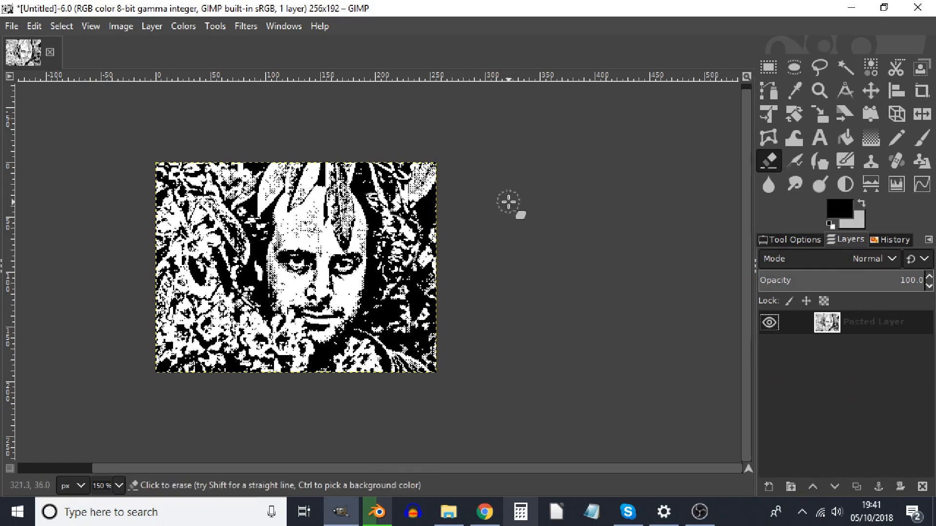
- Add a new 256 × 192 px layer filled with the black foreground color above the Pasted Layer
click(768, 487)
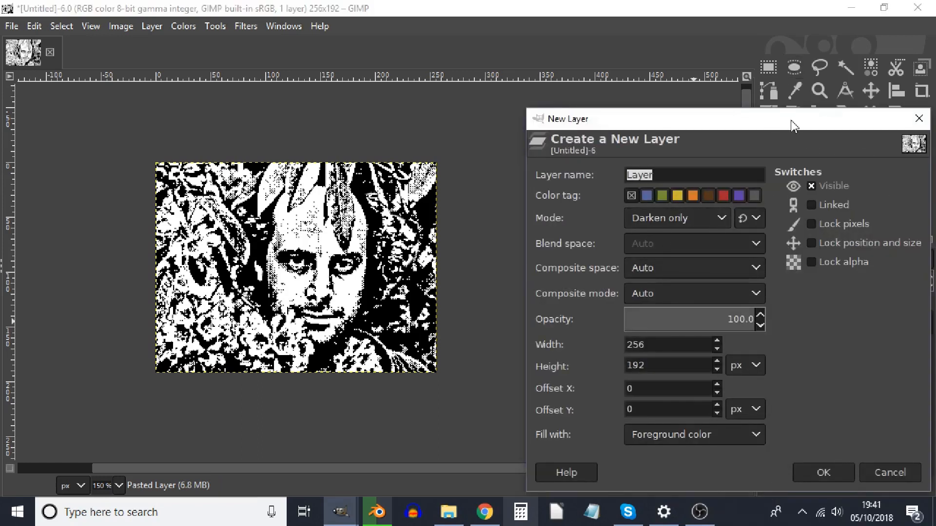
drag(792, 126, 462, 104)
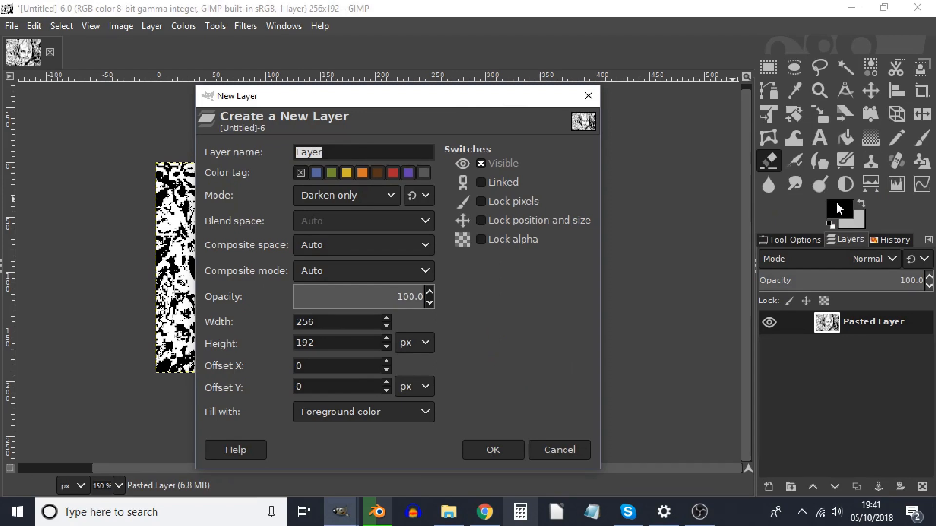
click(496, 448)
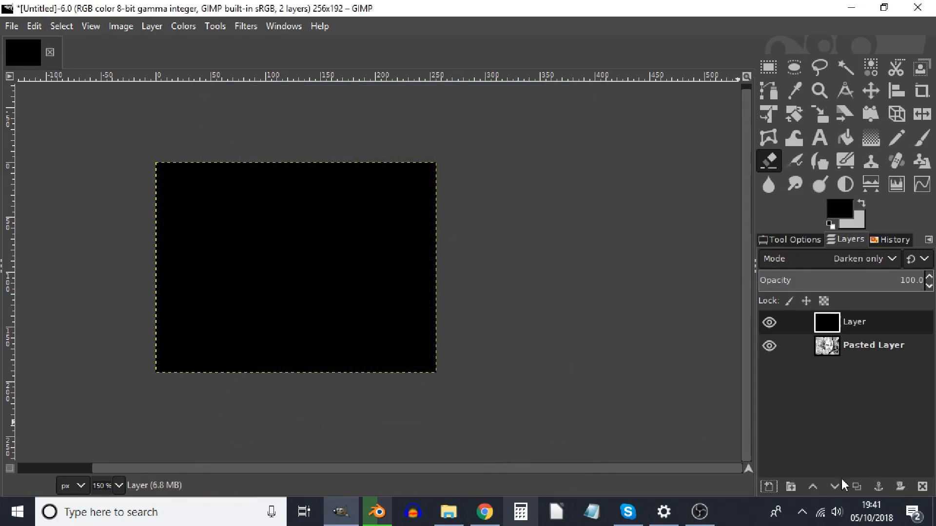
click(768, 487)
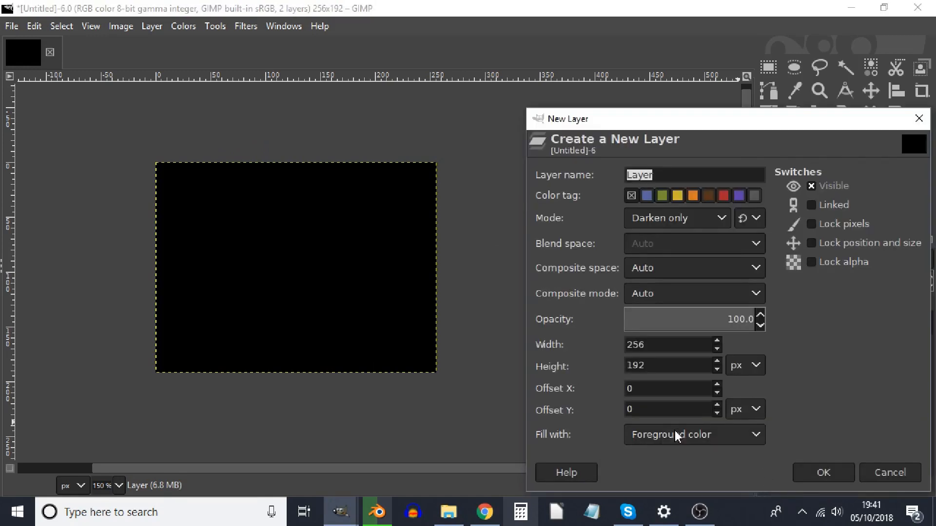
drag(744, 121, 478, 90)
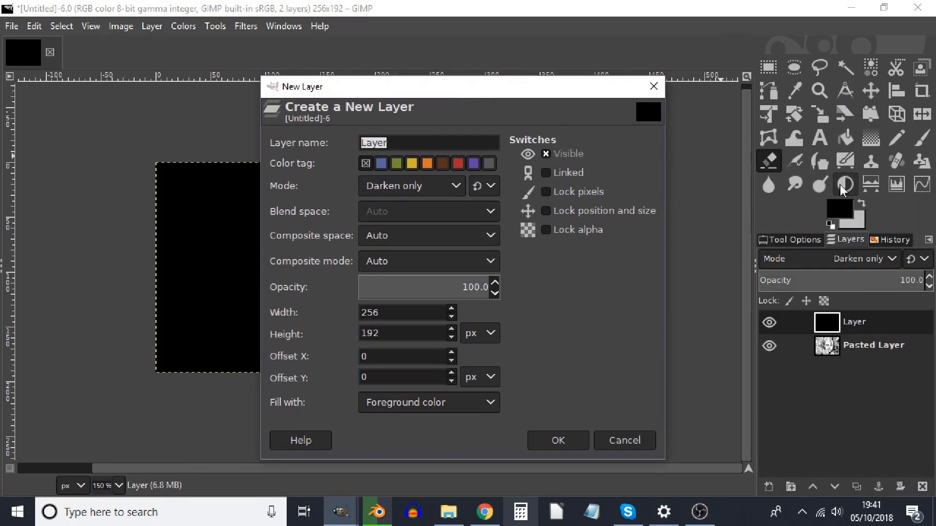
click(421, 407)
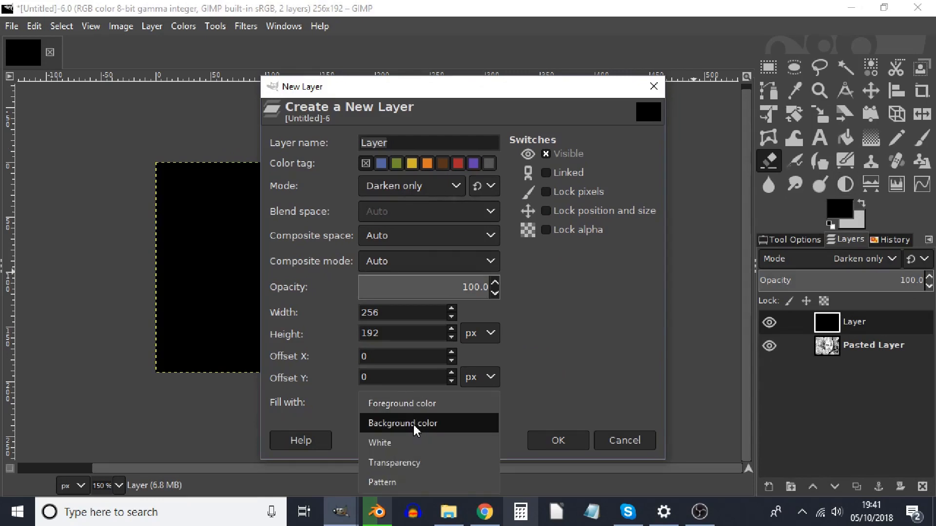
click(654, 93)
click(655, 89)
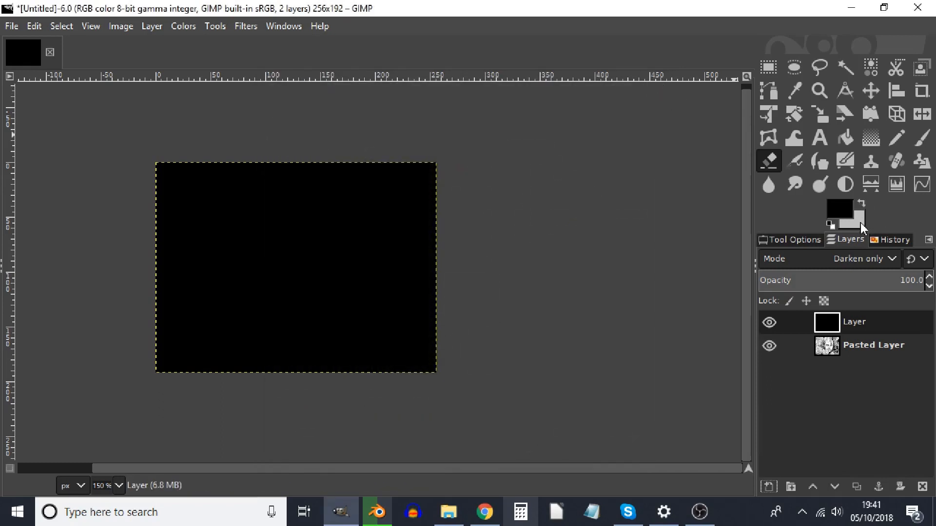
- Set the background color to the light grey with HTML notation c0c0c0
click(860, 223)
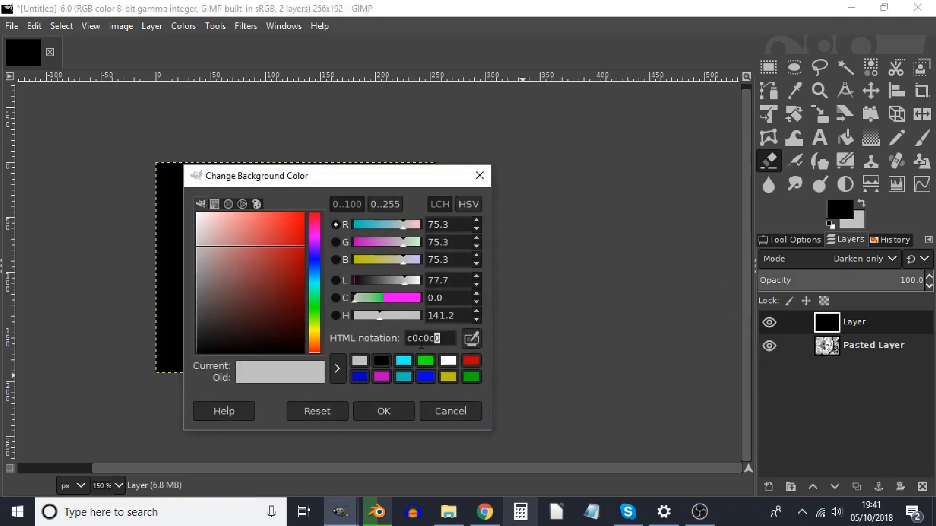
double_click(436, 338)
text(c0c0c0)
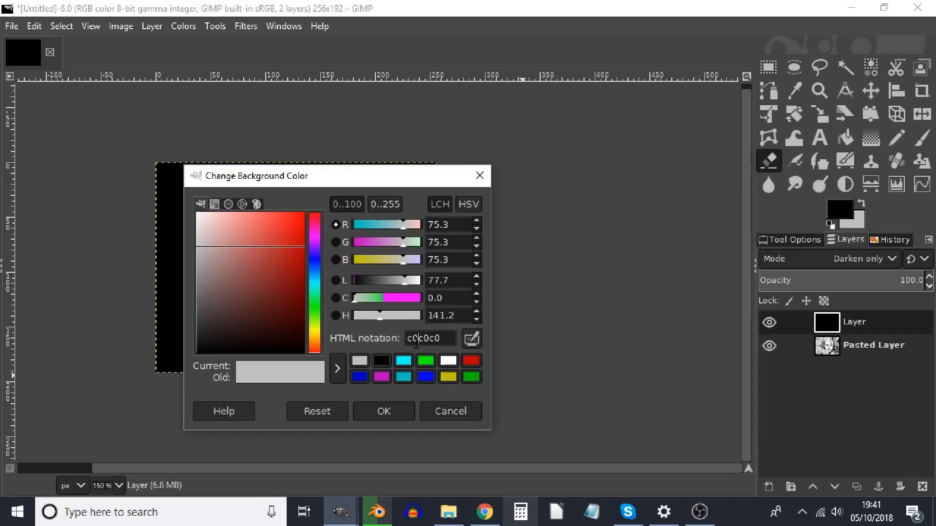
drag(417, 341, 397, 344)
double_click(418, 340)
double_click(429, 341)
click(419, 340)
double_click(419, 340)
click(431, 339)
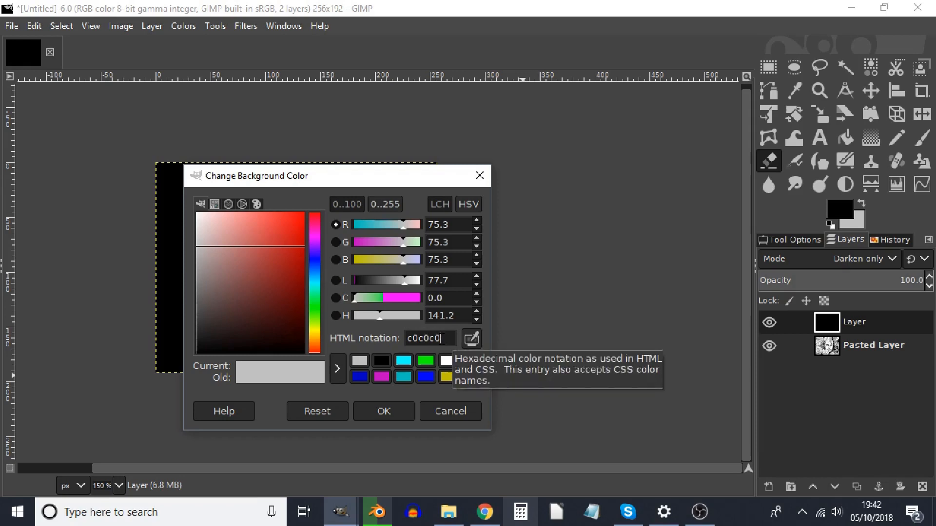
drag(442, 339, 367, 345)
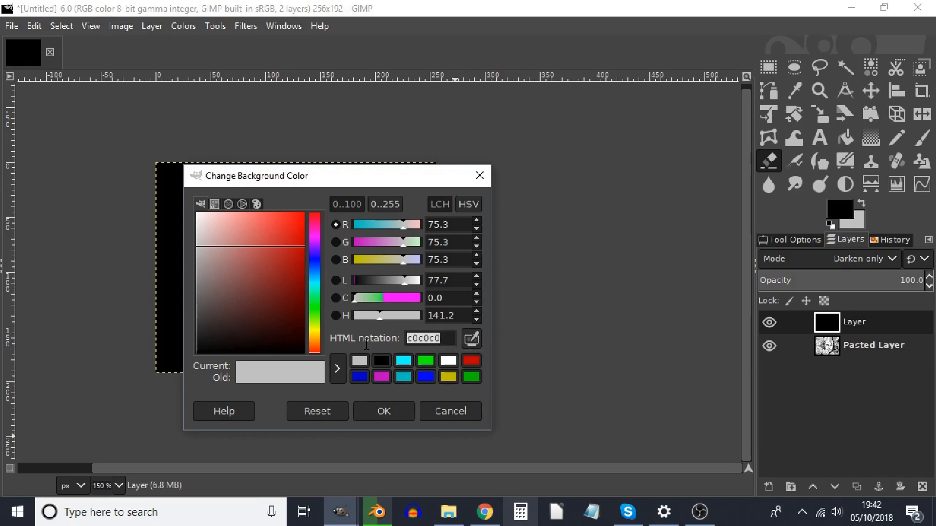
text(c0c0c0)
click(383, 411)
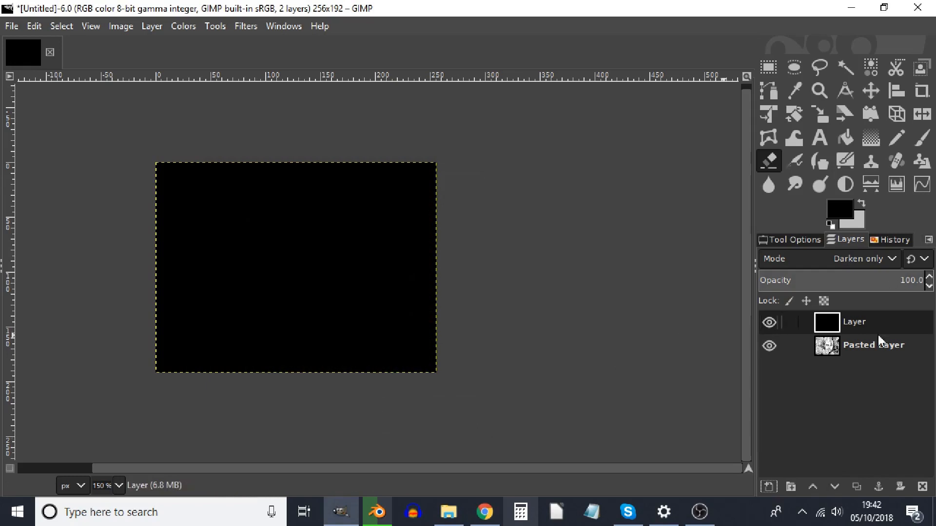
- Add another 256 × 192 px layer above the black one, filled with the grey background color
click(768, 486)
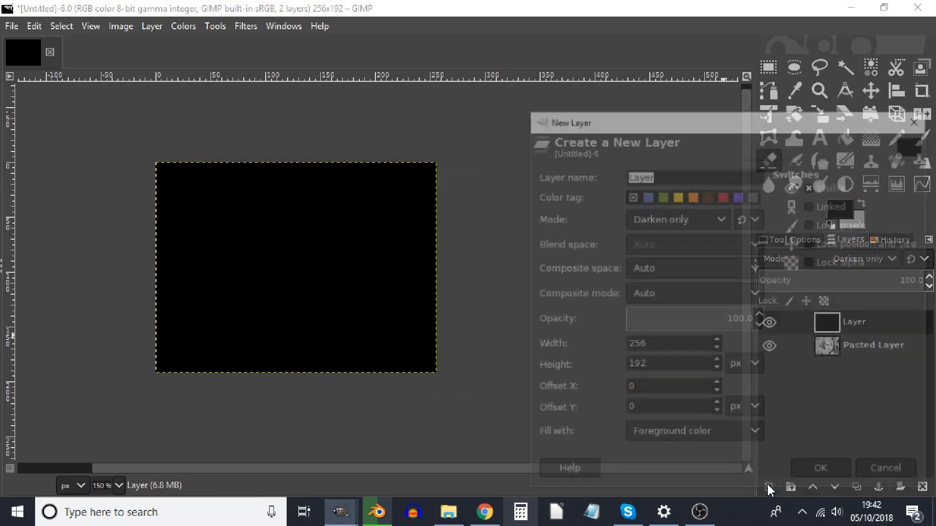
click(685, 441)
click(510, 112)
drag(767, 126, 512, 73)
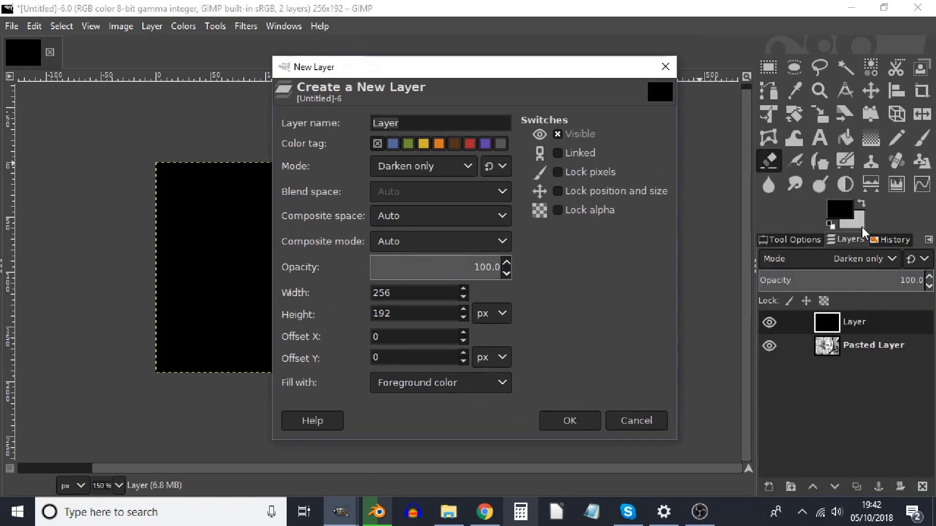
click(481, 386)
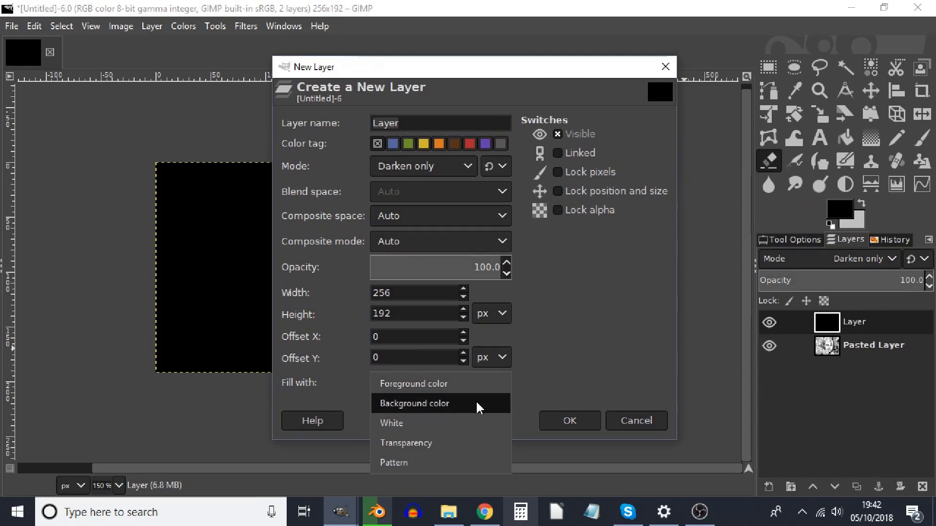
click(444, 404)
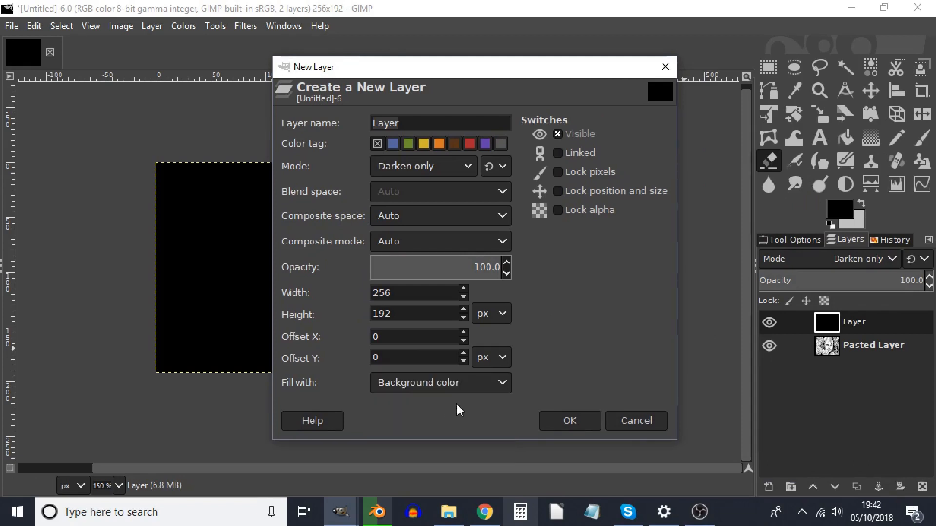
click(570, 421)
- Hide the grey and black layers and copy the whole black-and-white Pasted Layer
click(773, 346)
click(772, 324)
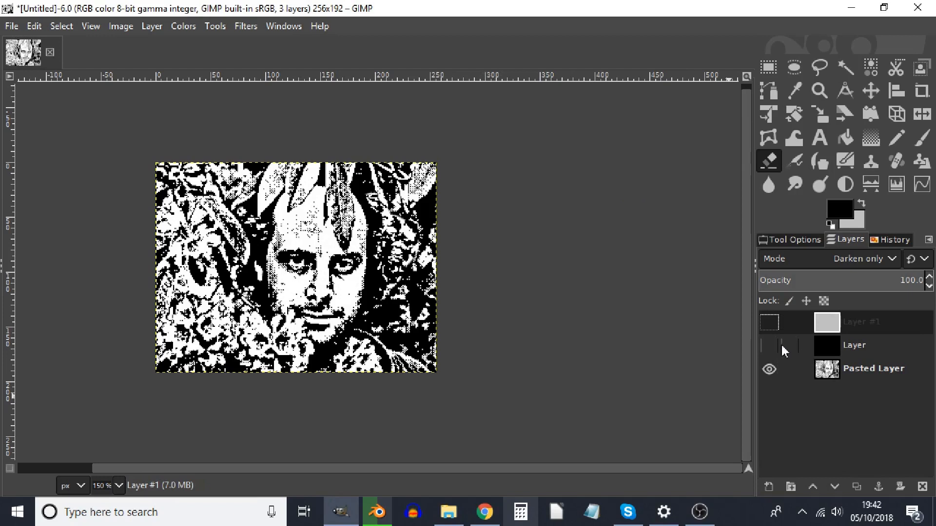
click(773, 346)
click(773, 326)
click(773, 327)
click(774, 348)
click(838, 373)
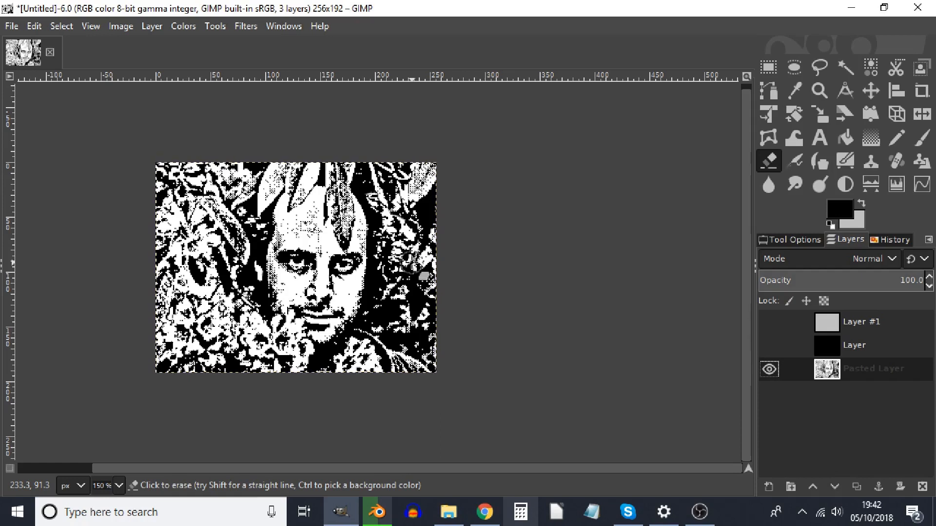
key(ctrl+c)
- Show the grey and black layers again and add a layer mask initialized to Selection to the grey layer
click(831, 326)
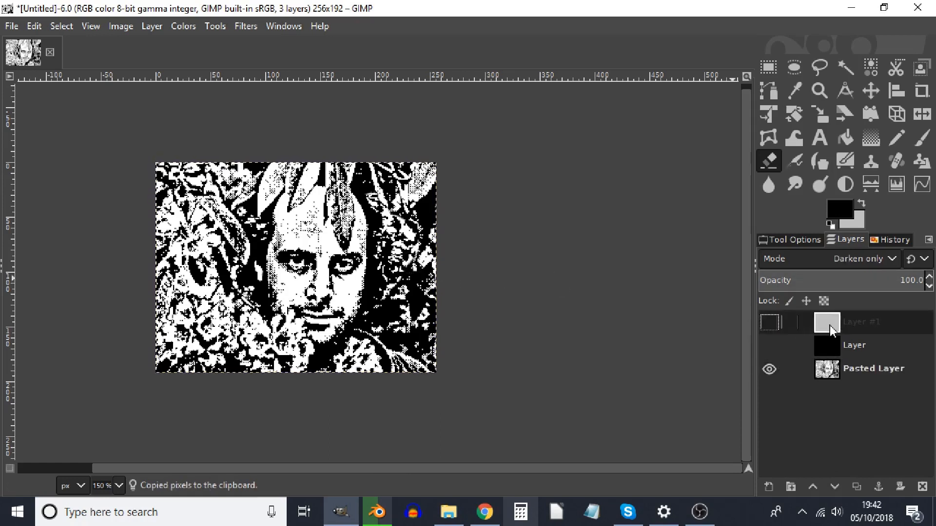
right_click(823, 328)
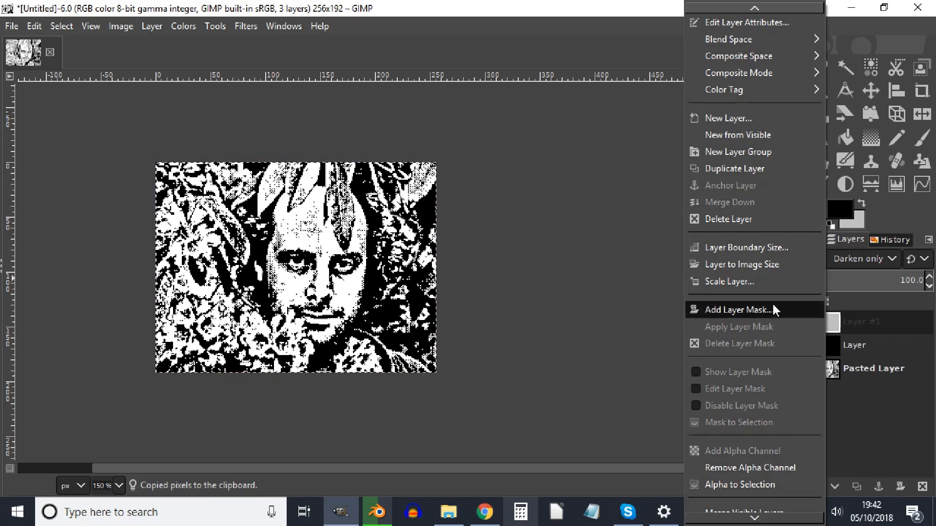
click(834, 320)
right_click(834, 321)
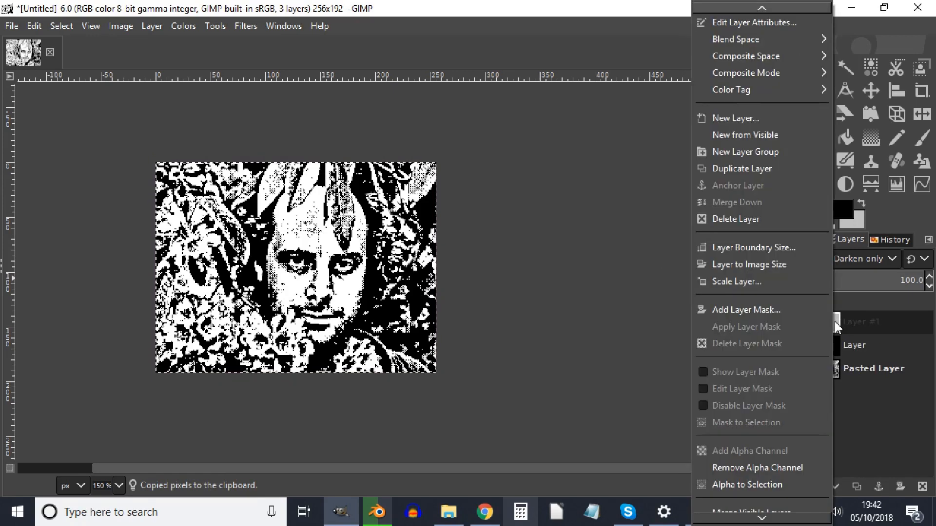
click(859, 407)
drag(773, 322, 766, 344)
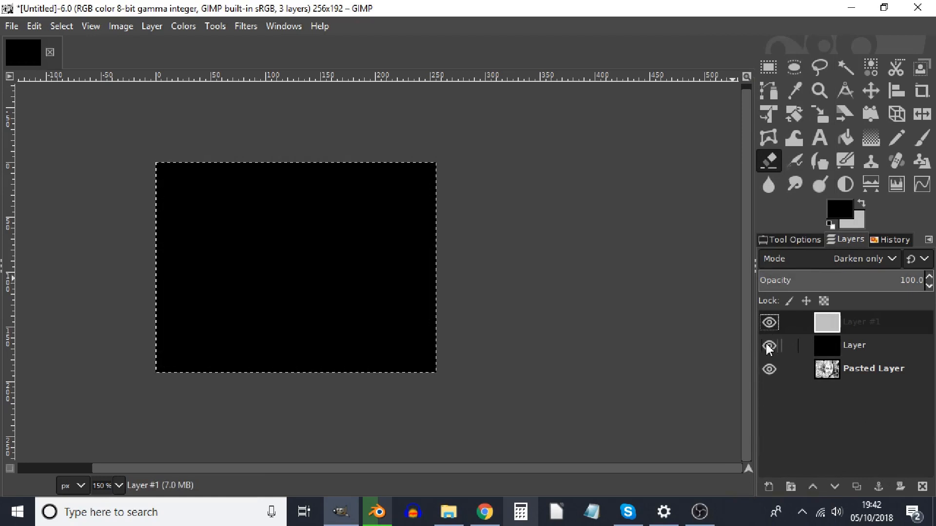
right_click(825, 323)
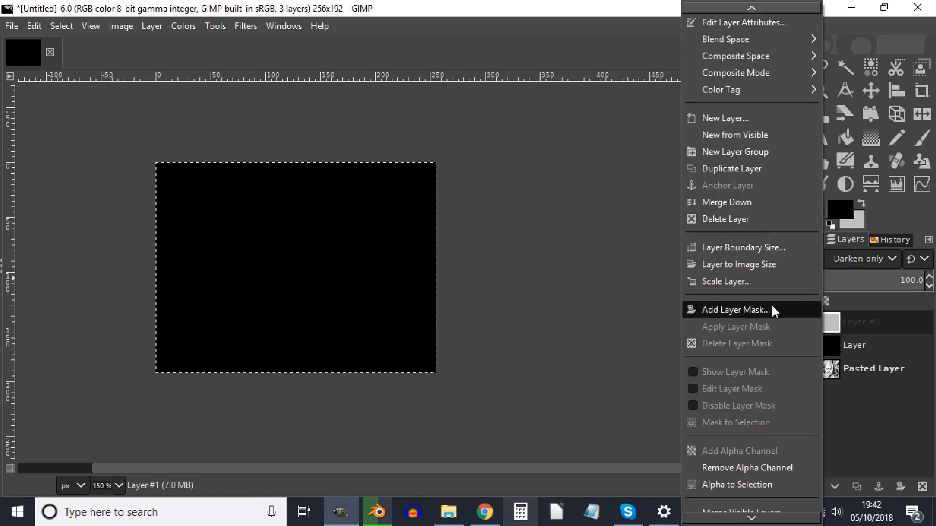
click(742, 309)
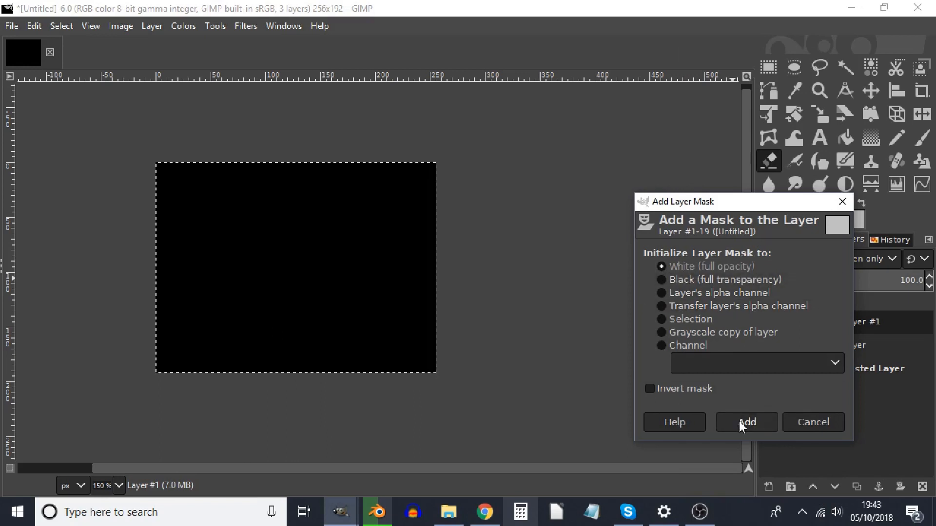
click(663, 322)
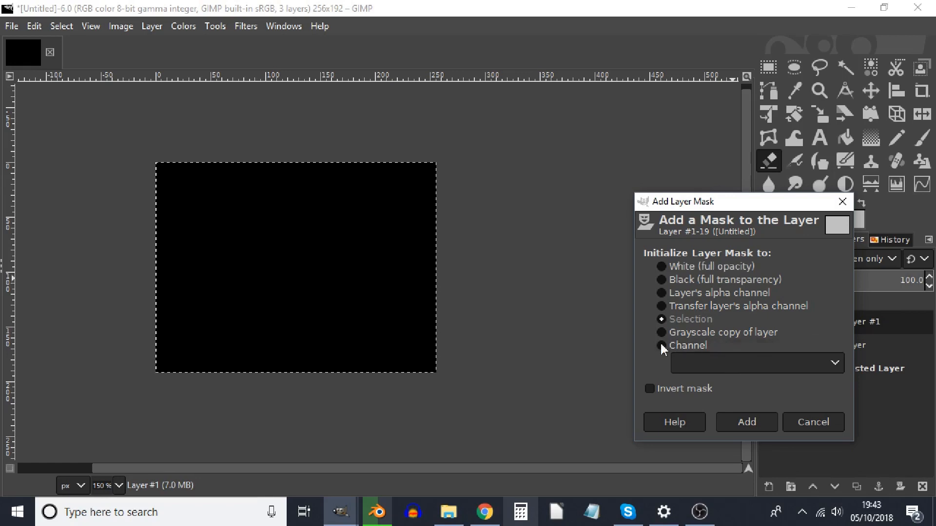
click(746, 422)
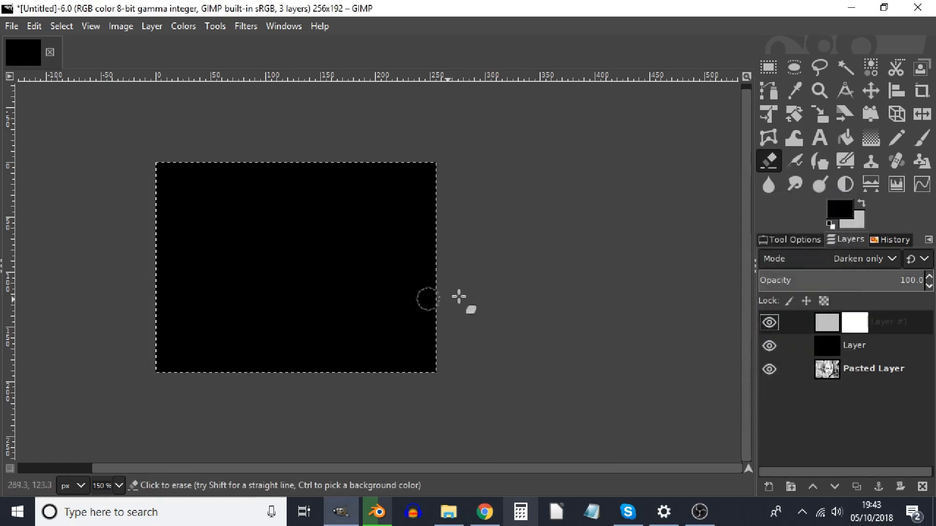
double_click(852, 324)
key(Escape)
click(827, 346)
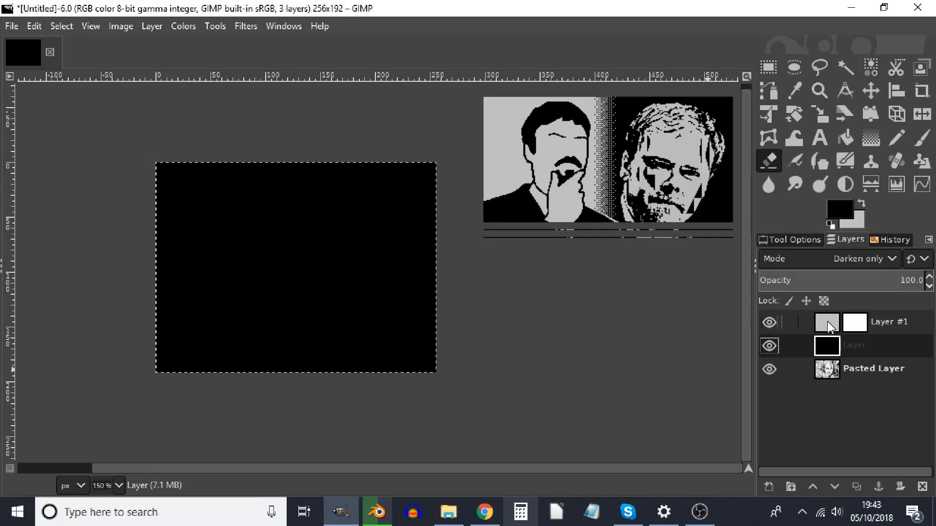
click(830, 328)
click(830, 352)
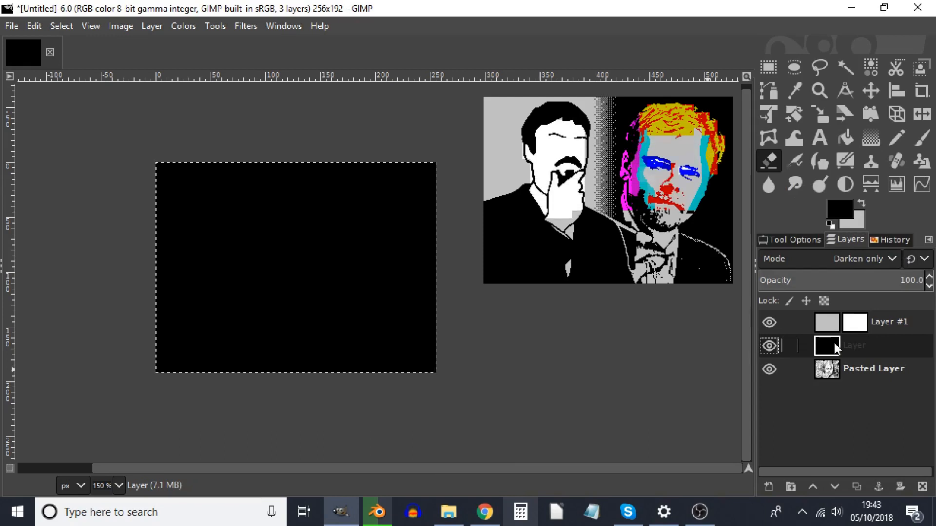
click(824, 332)
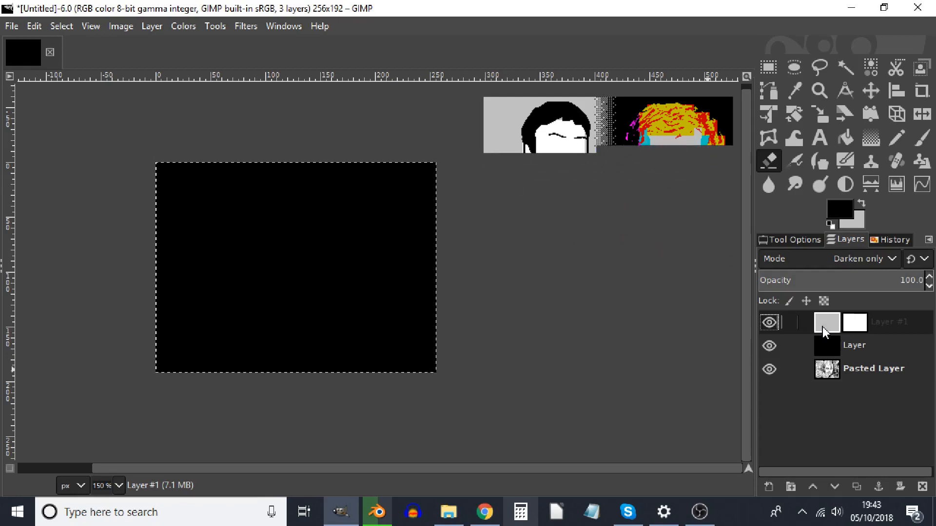
- Paste the copied black-and-white image into the grey layer's mask and anchor the floating selection
click(857, 327)
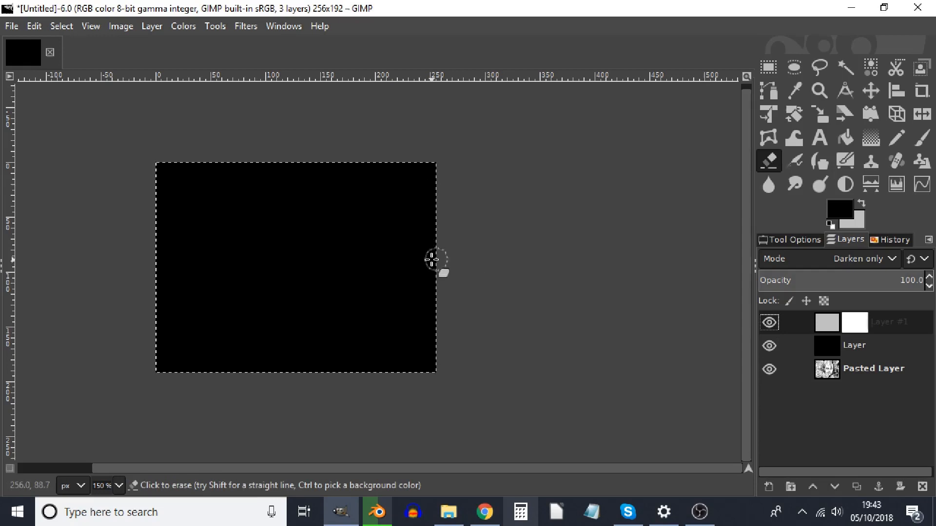
key(ctrl+v)
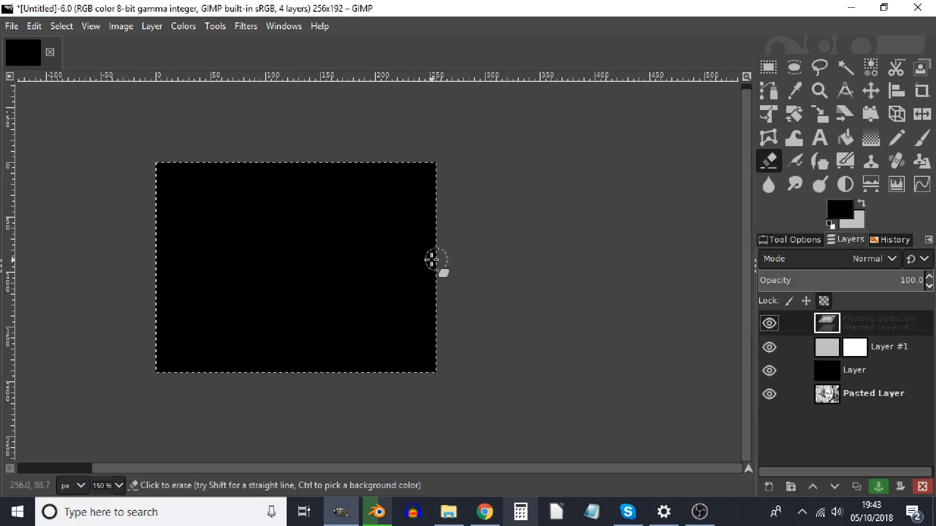
right_click(827, 330)
click(756, 185)
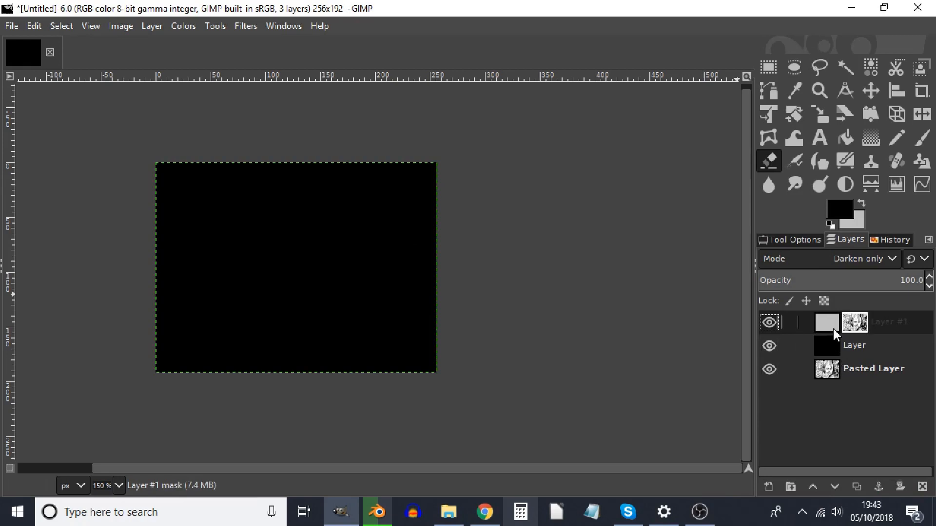
- Set the blend mode of the masked grey layer to Normal
click(829, 325)
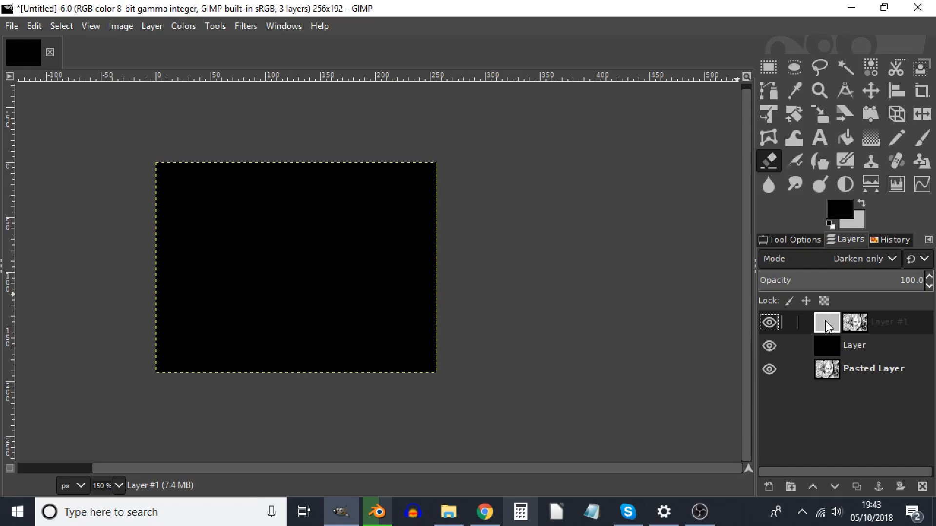
click(850, 267)
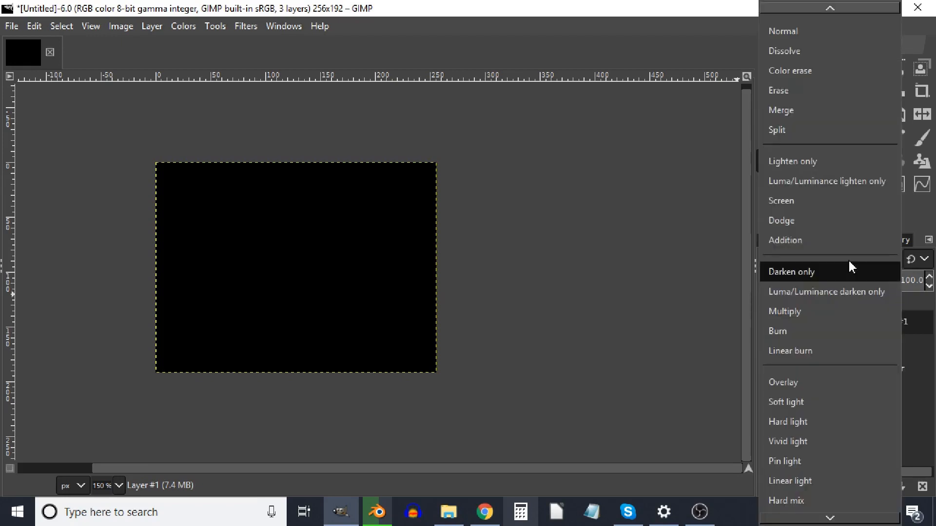
click(812, 30)
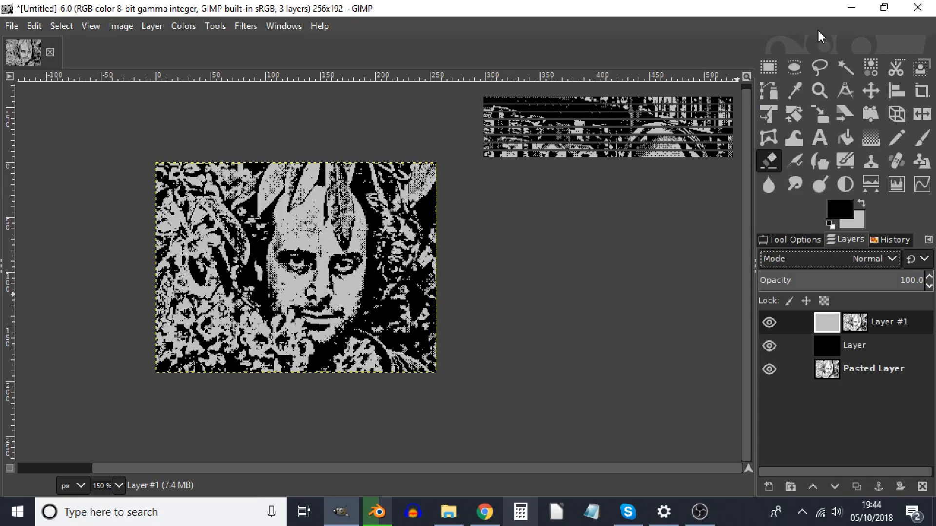
- Set the blend mode of the black layer to Normal
click(860, 345)
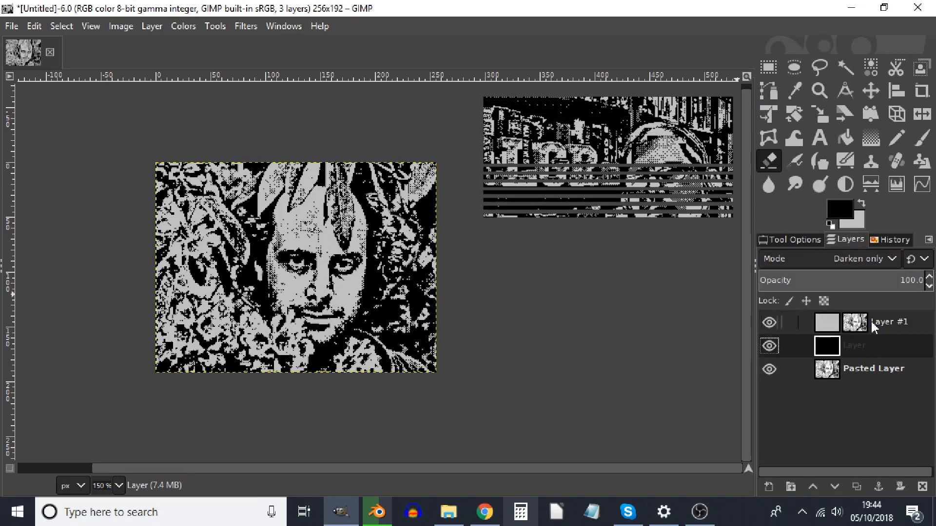
click(873, 264)
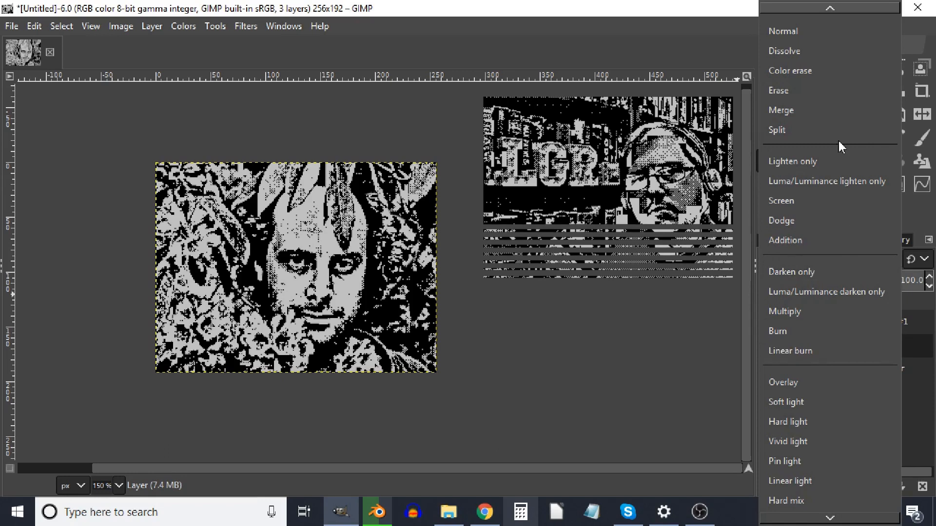
click(802, 31)
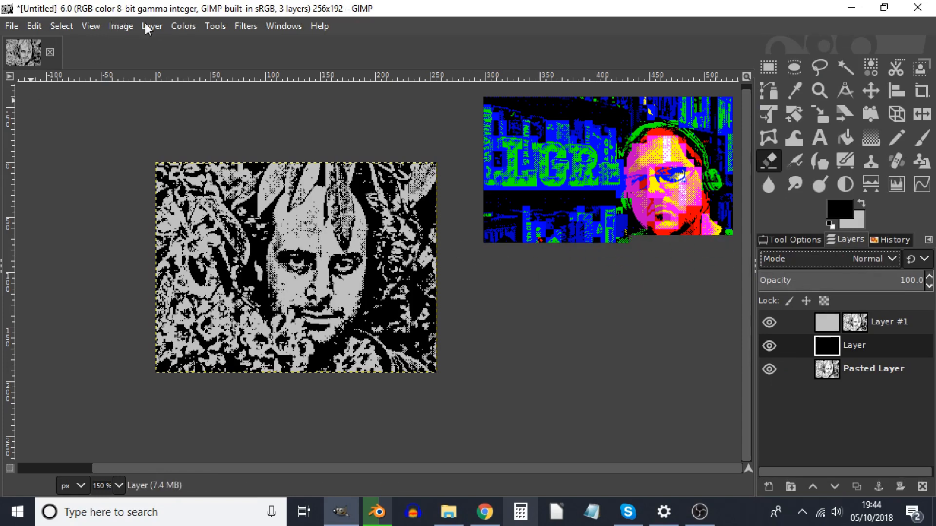
- Configure the image grid with a dark grey foreground (3b3b3b) and 8 pixel horizontal and vertical spacing
click(120, 27)
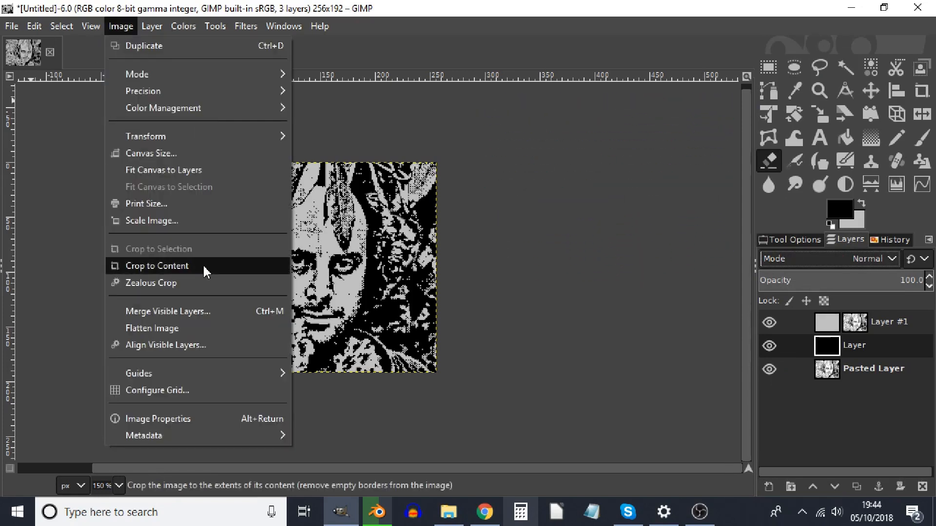
click(156, 393)
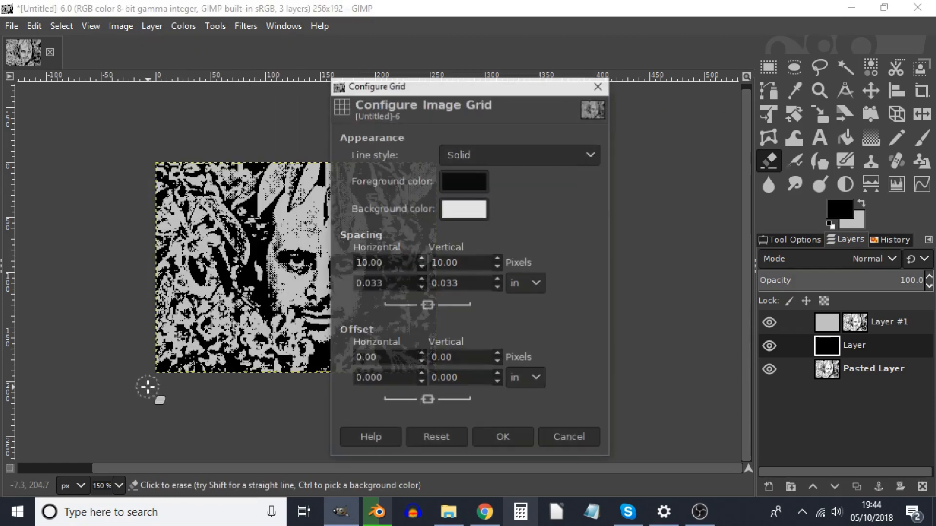
click(463, 185)
drag(341, 216, 292, 220)
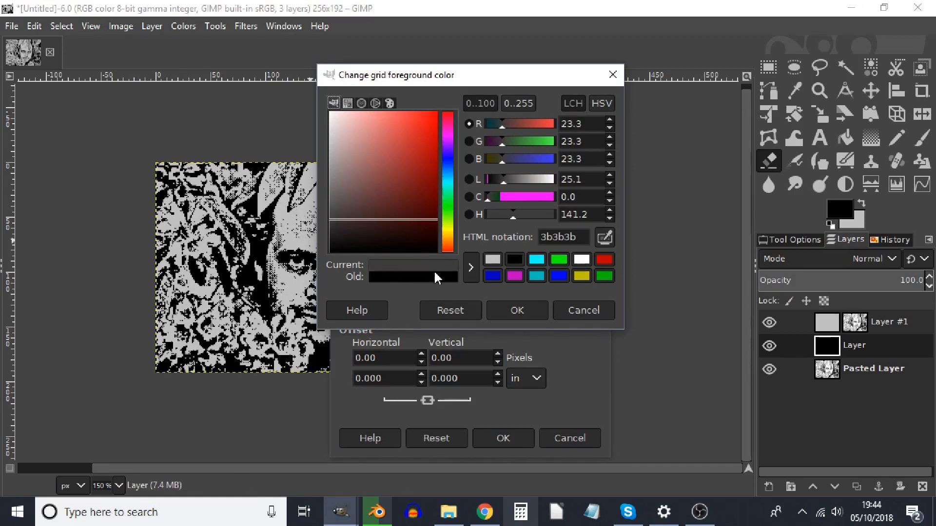
click(507, 309)
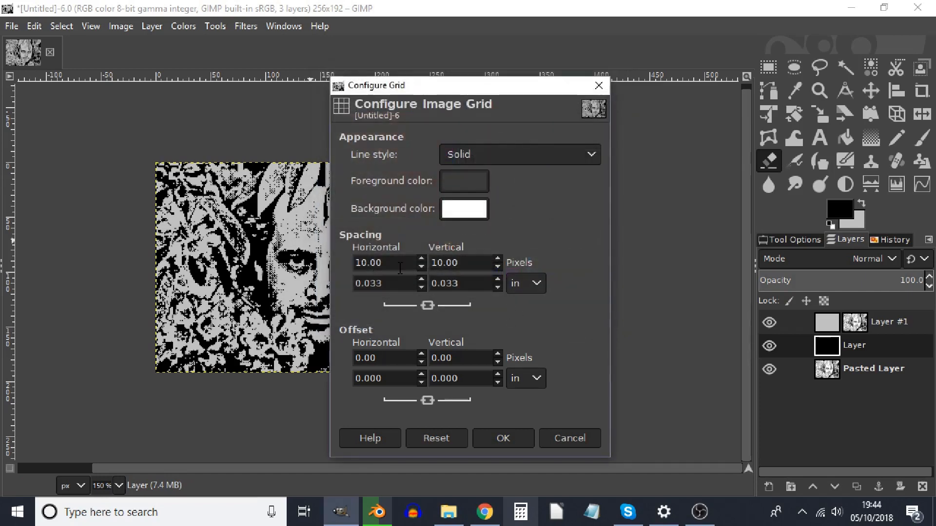
double_click(399, 268)
text(8)
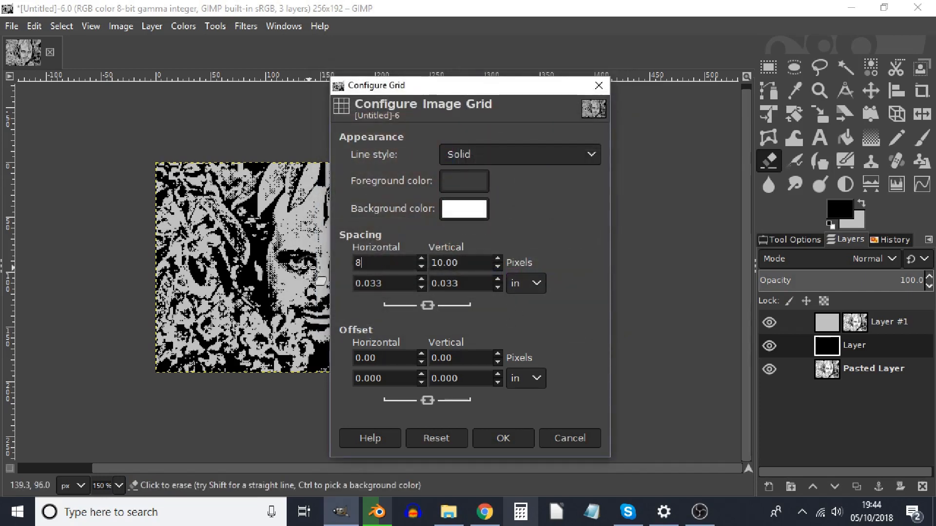
key(Tab)
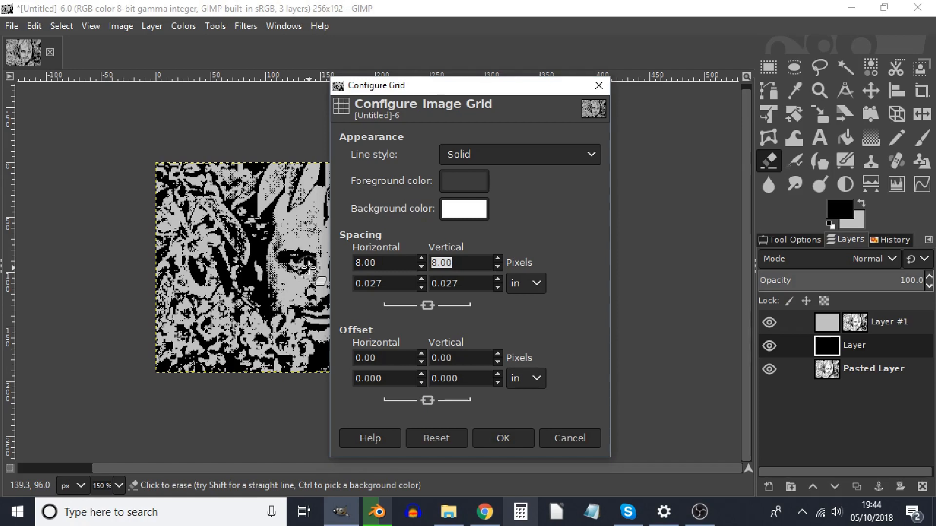
click(501, 438)
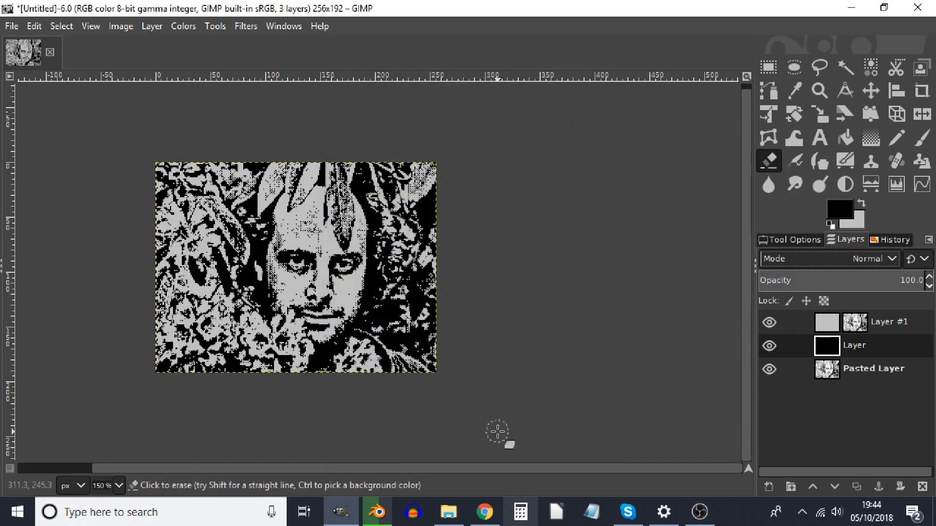
- Show the grid over the image and turn on snapping to it
click(95, 24)
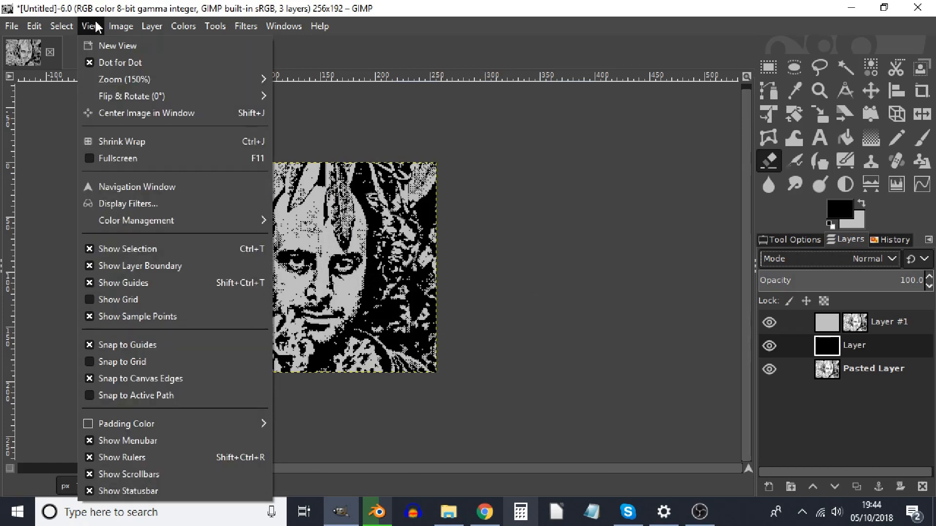
click(138, 300)
click(87, 26)
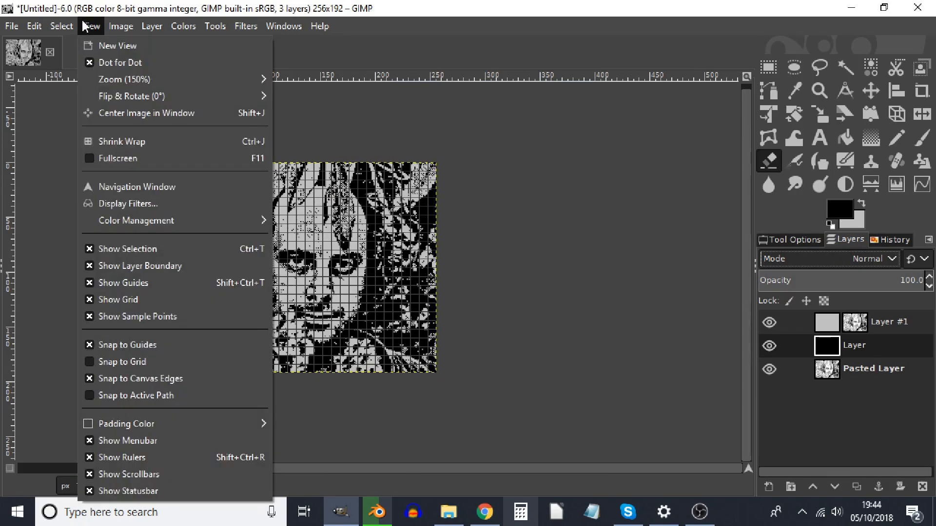
click(132, 362)
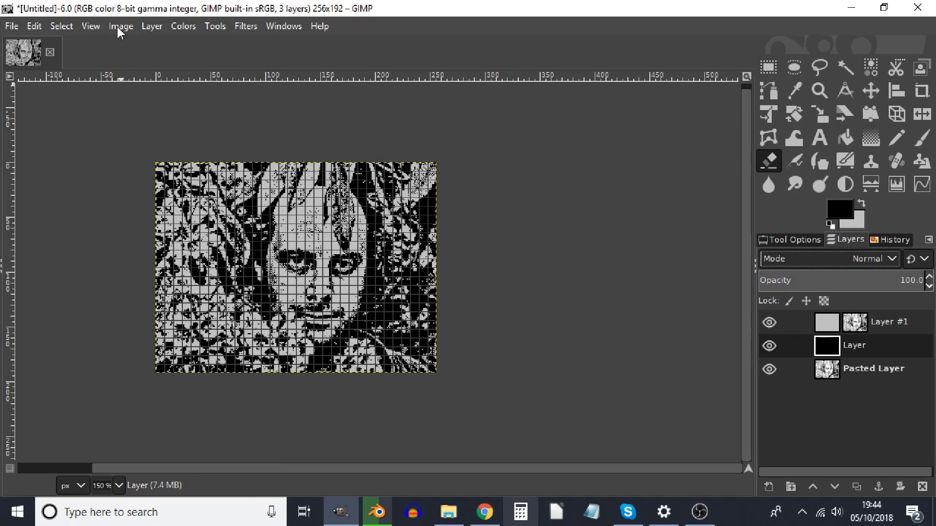
click(90, 26)
click(629, 317)
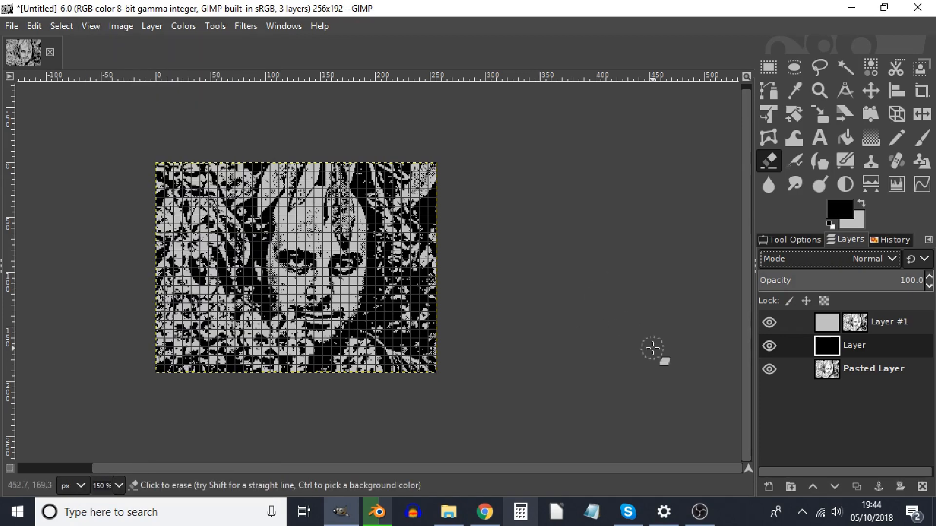
- Make a 72 × 48 px rectangular selection at position 112, 80 over the eyes and nose
scroll(518, 358, up, 1)
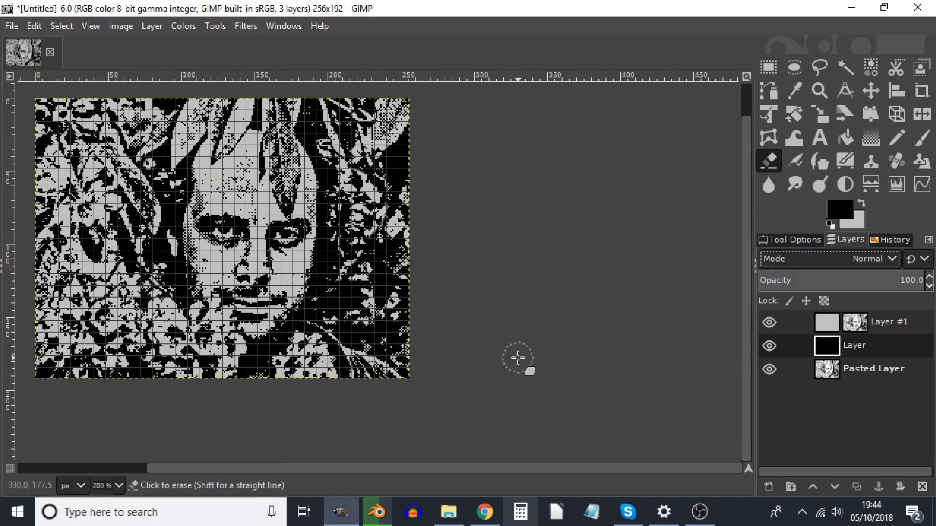
right_click(663, 262)
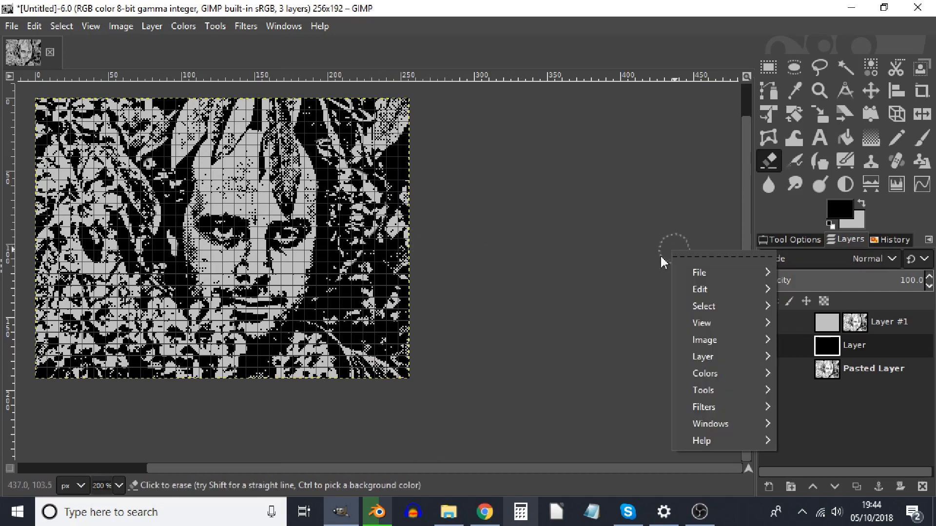
click(505, 219)
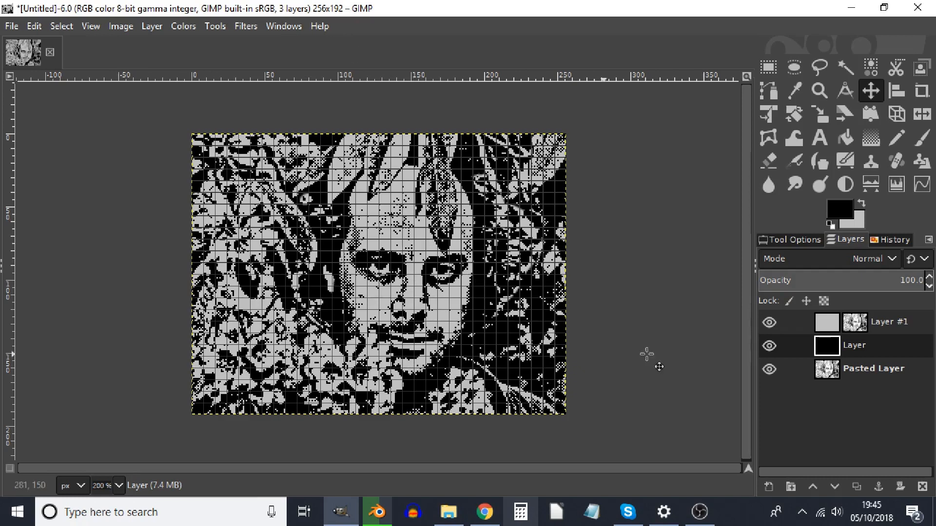
click(773, 65)
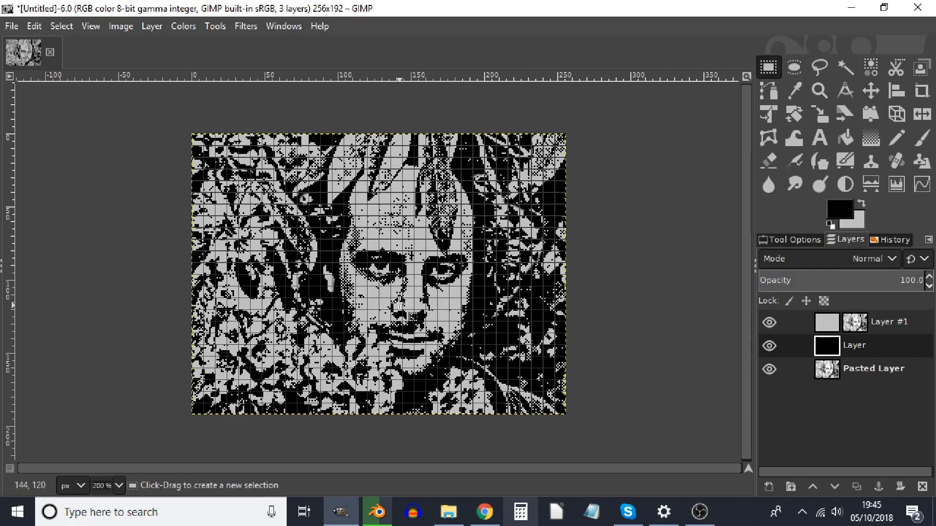
double_click(769, 70)
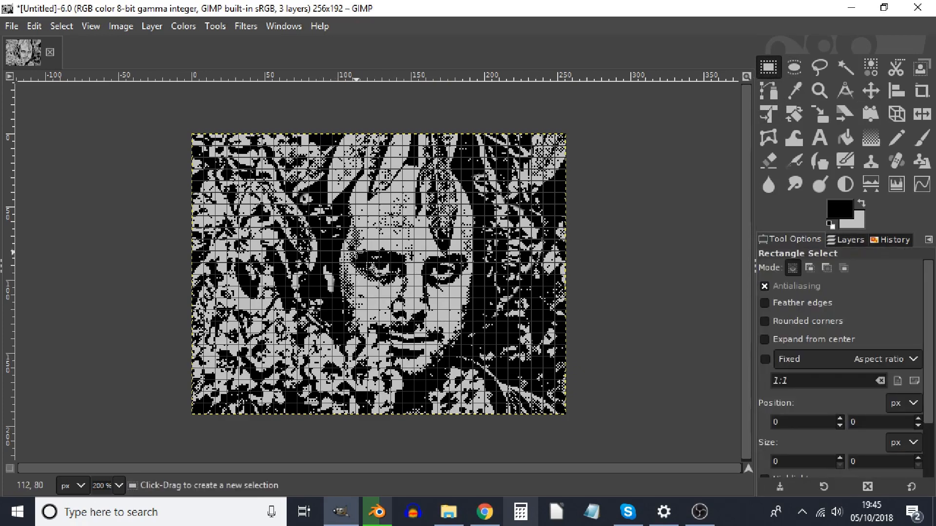
drag(355, 253, 461, 321)
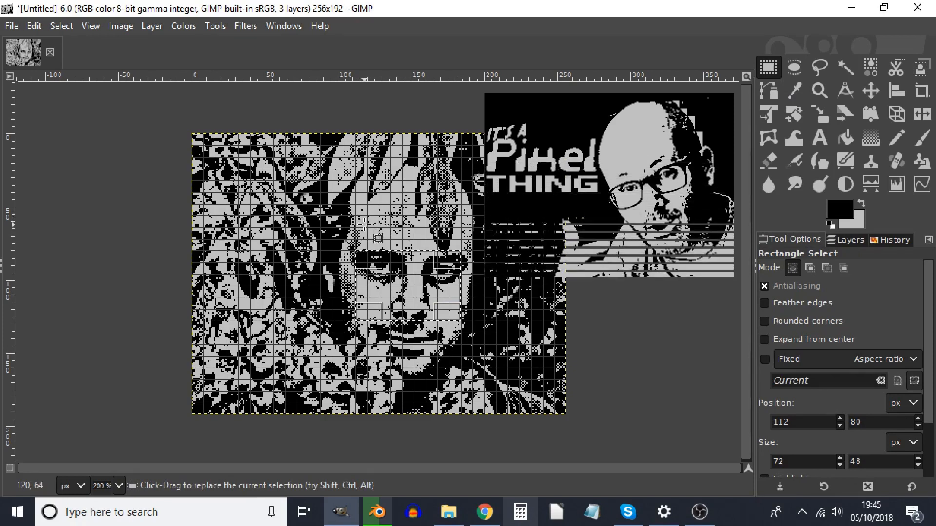
- Bucket-fill the selected eye and nose area on the black layer with red (c00000)
click(847, 239)
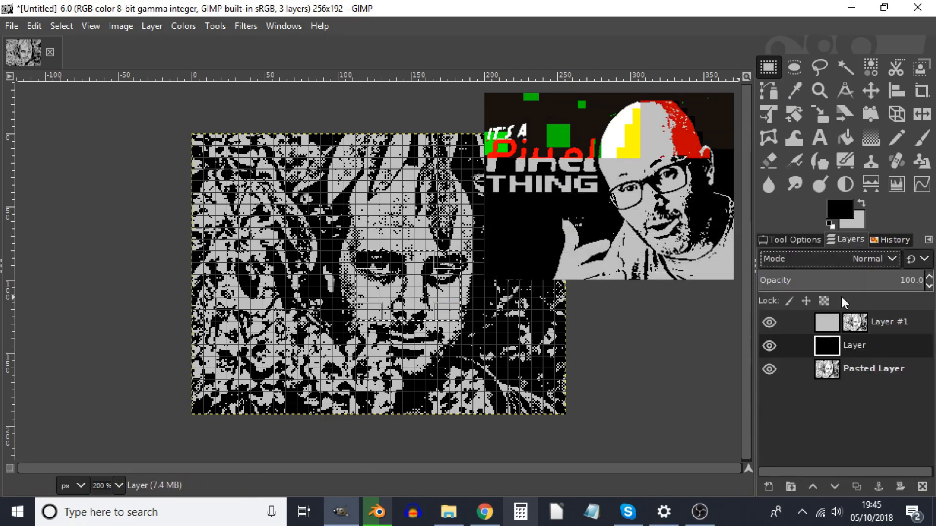
click(850, 322)
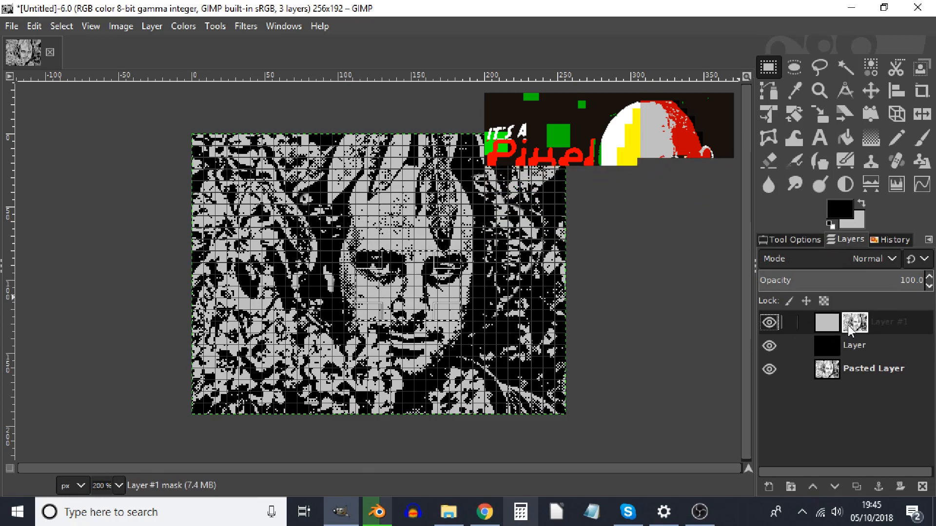
key(Page_Down)
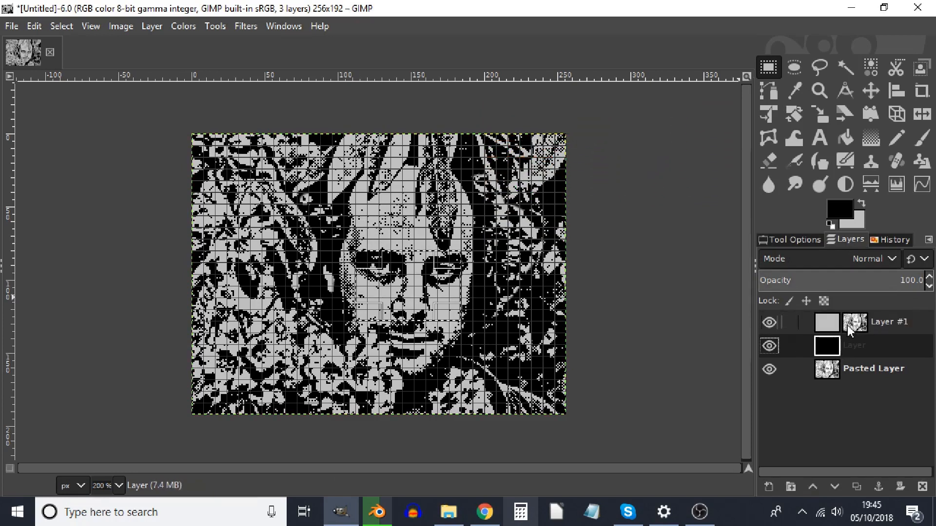
click(850, 324)
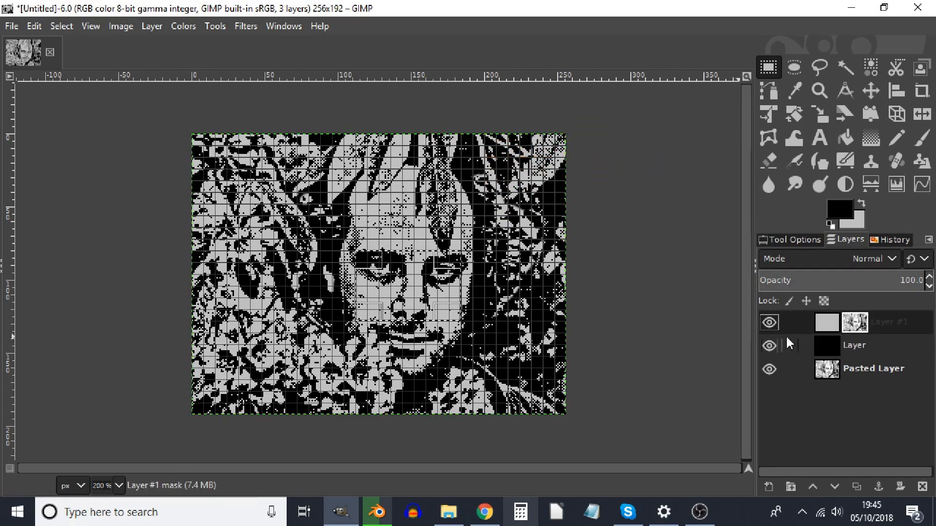
click(835, 347)
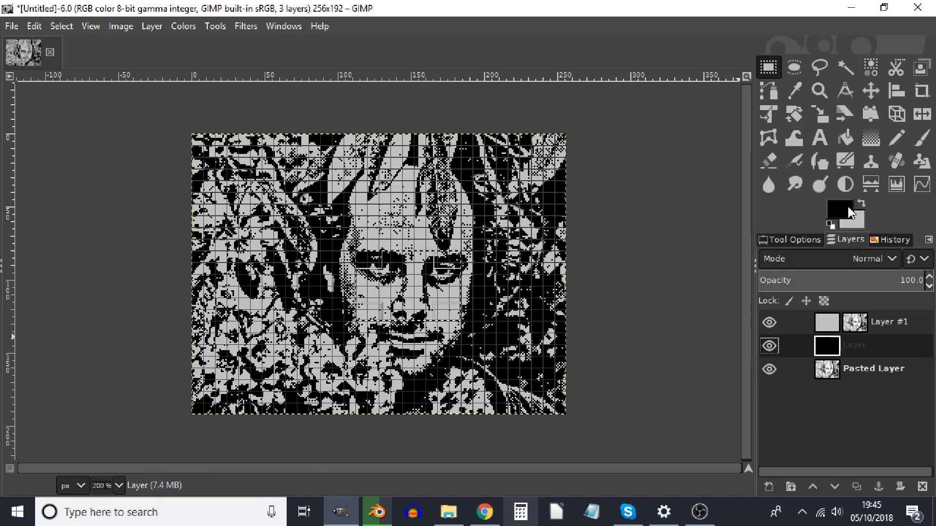
click(848, 213)
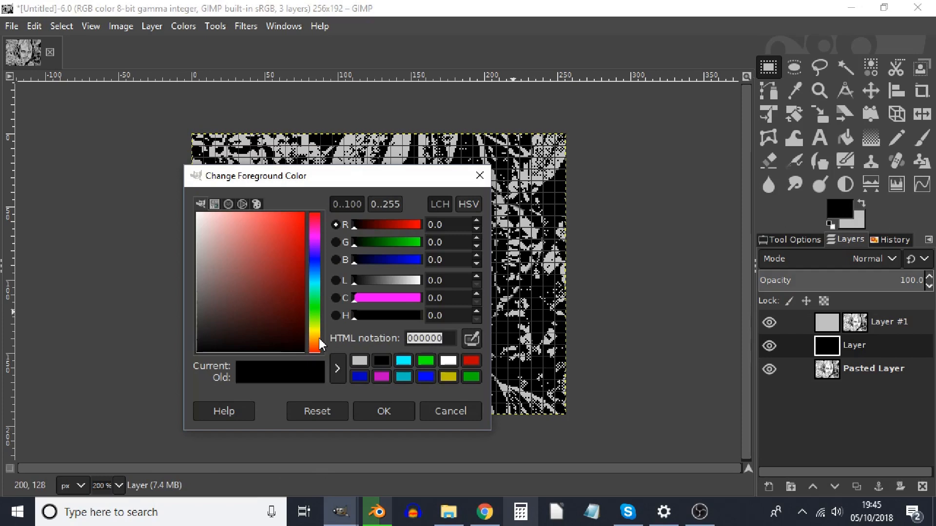
click(359, 377)
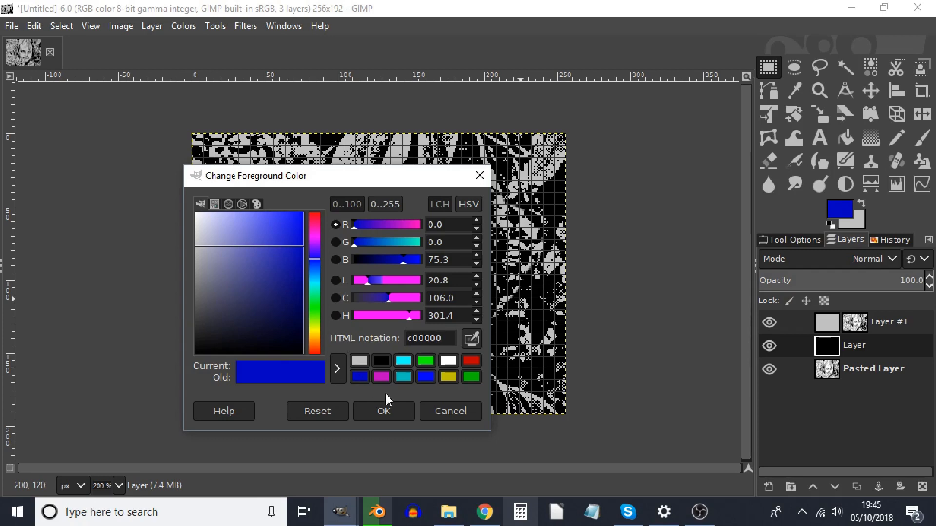
click(383, 410)
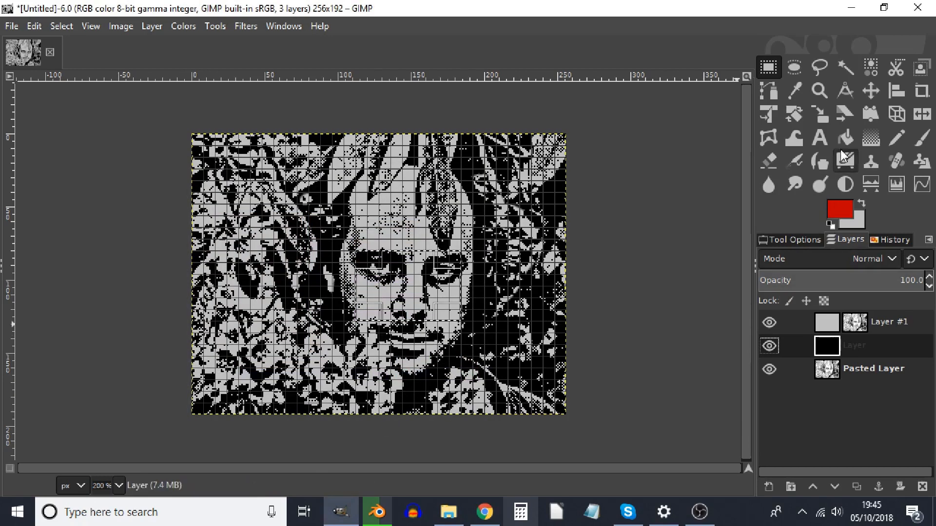
click(845, 138)
click(368, 288)
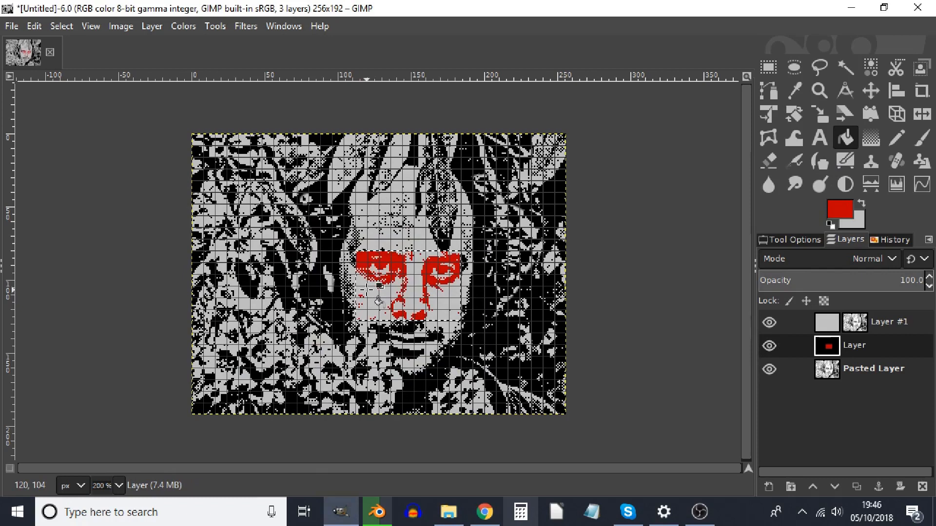
- Select a 56 × 16 px rectangle over the mouth and fill it with the same red on the black layer
click(768, 67)
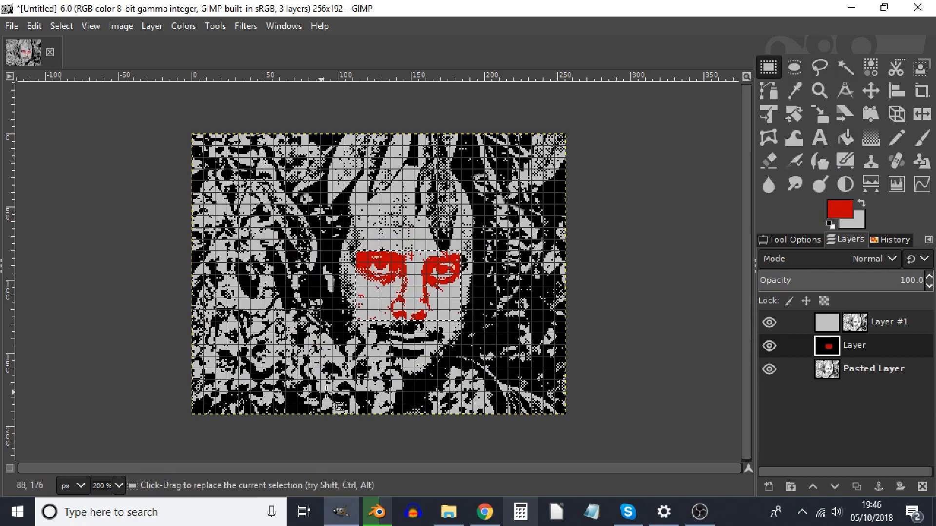
drag(449, 344, 369, 321)
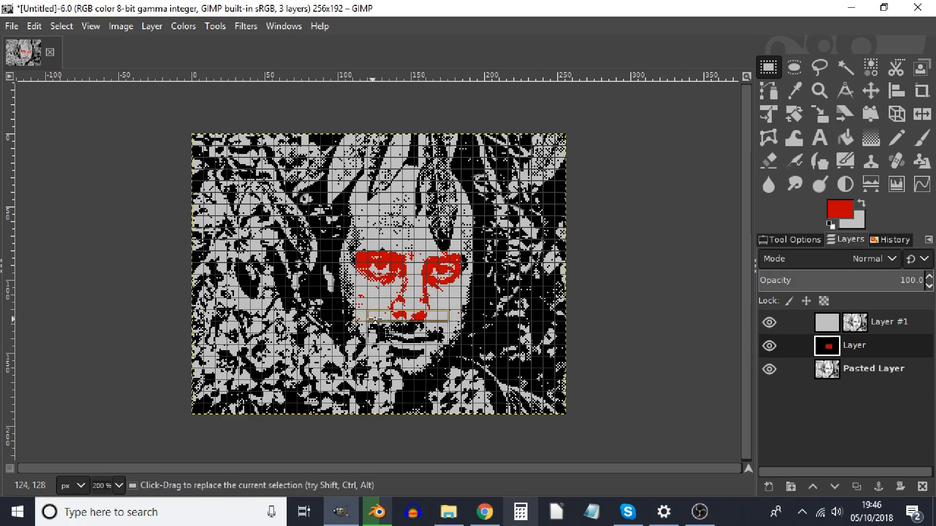
drag(438, 356, 380, 339)
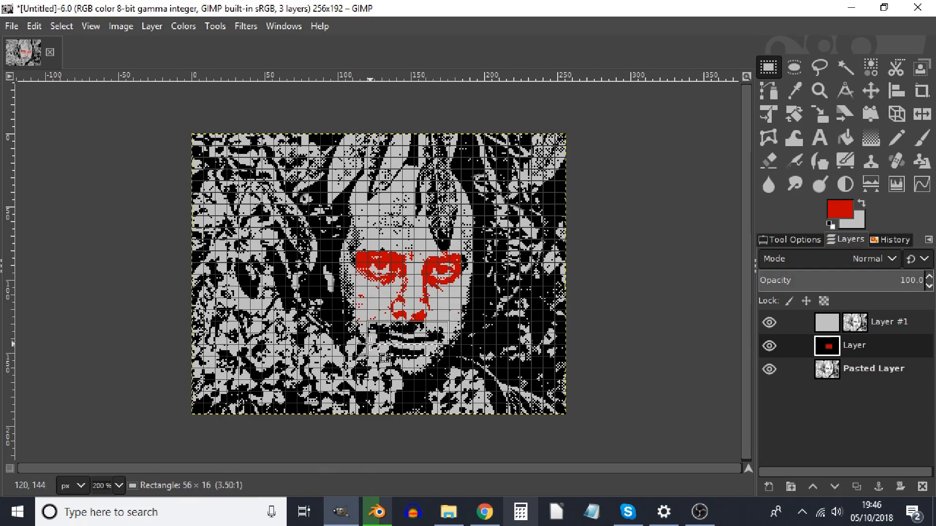
drag(370, 344, 371, 344)
click(845, 138)
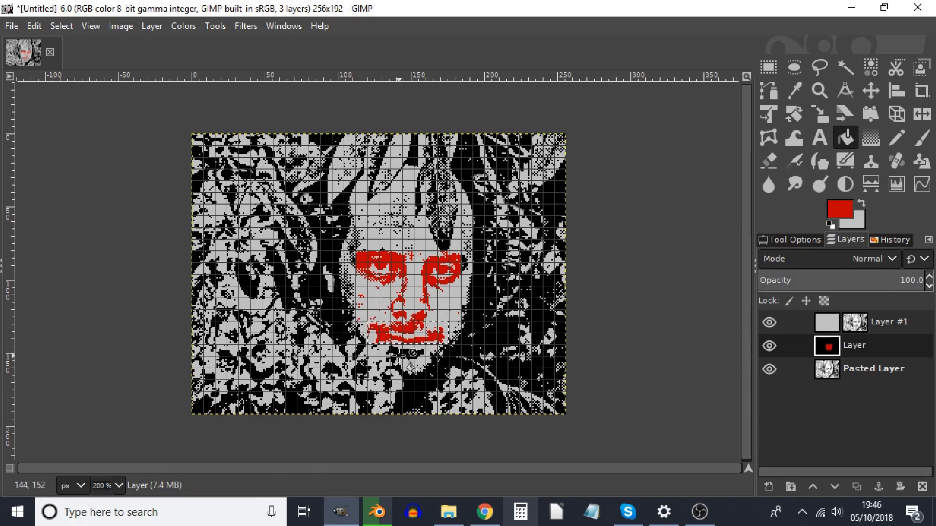
- Select the cells along the face's side edges and above the eyes and fill them with the same red on the black layer
click(766, 73)
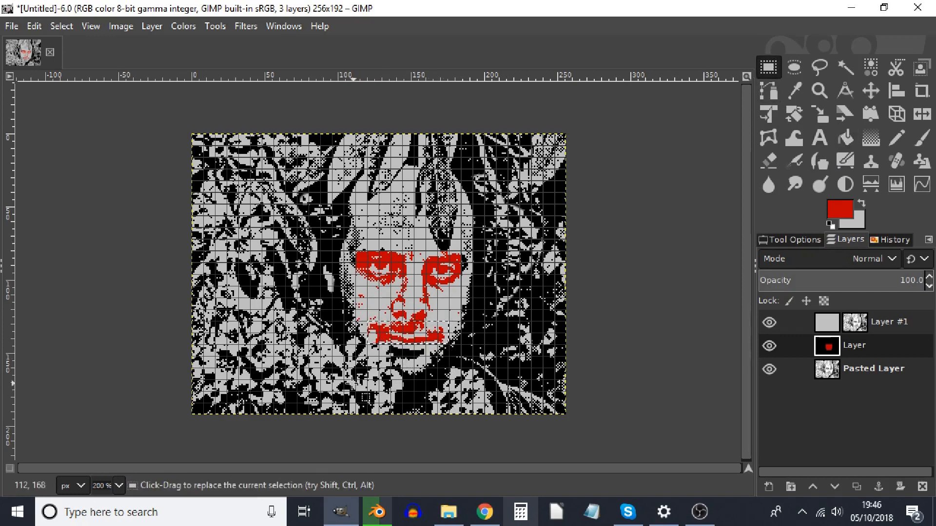
drag(344, 240, 438, 310)
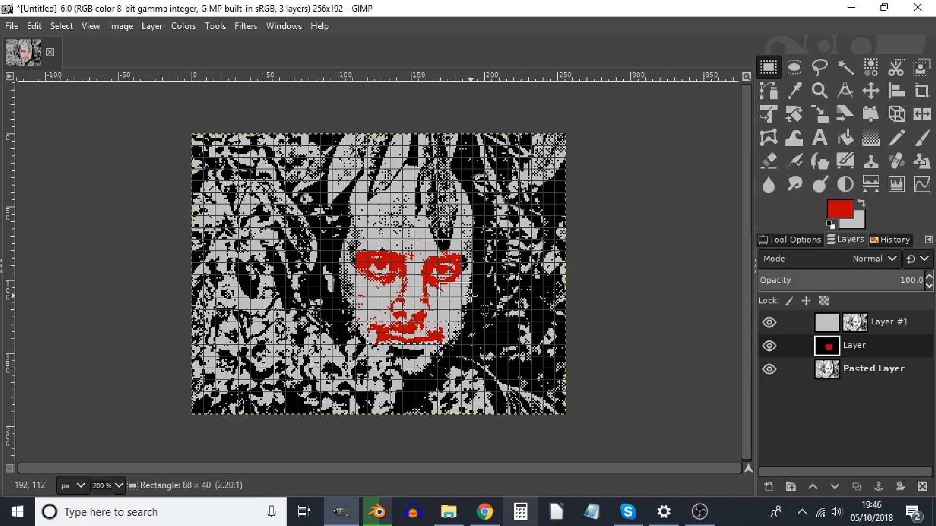
drag(455, 312, 460, 333)
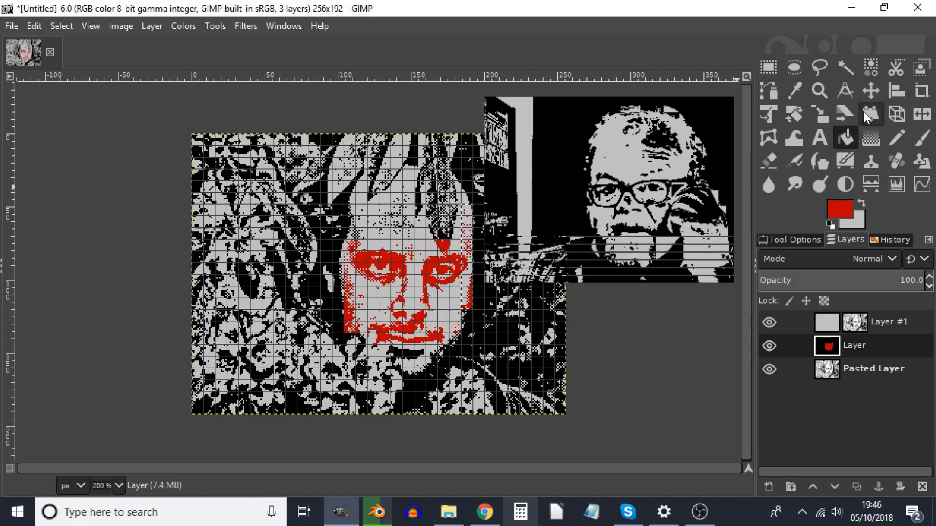
- Select the forehead cells, including a 40 × 32 px rectangle at 112, 48, and fill them and the chin cells red on the black layer
click(773, 69)
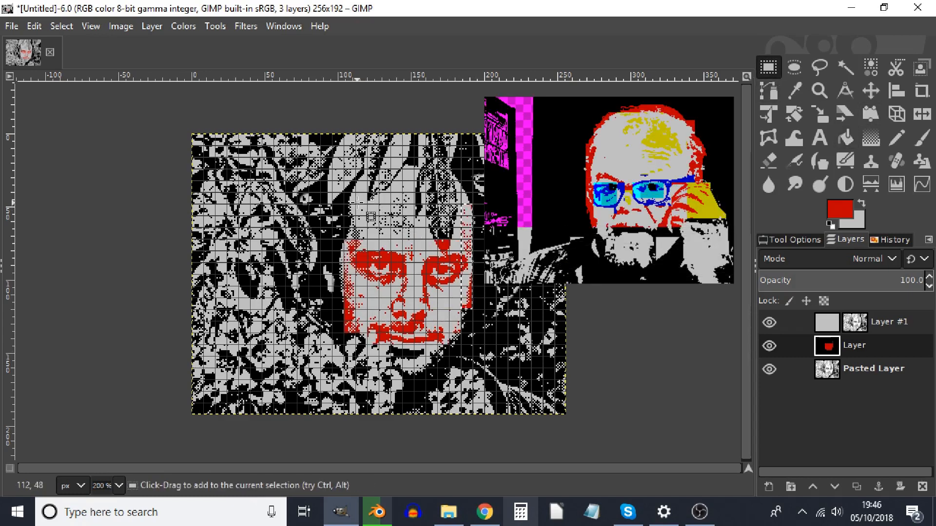
double_click(768, 67)
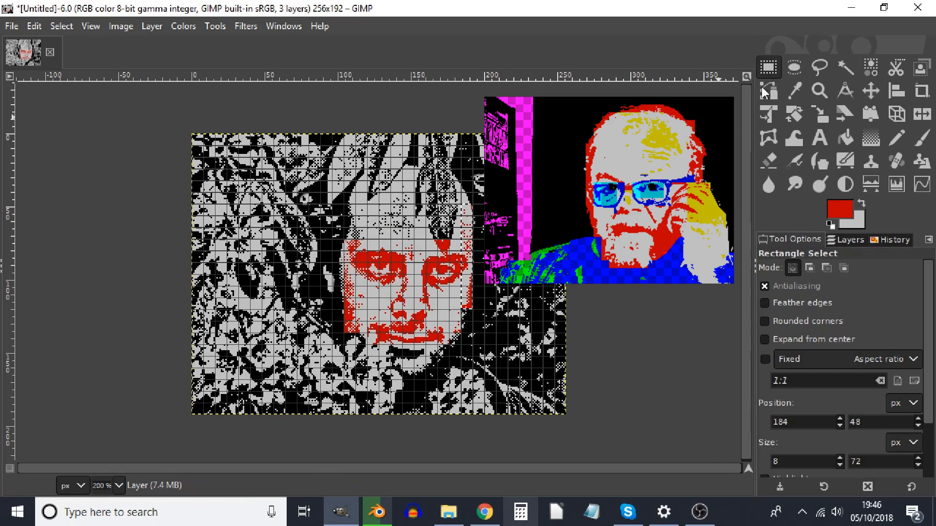
drag(356, 204, 415, 251)
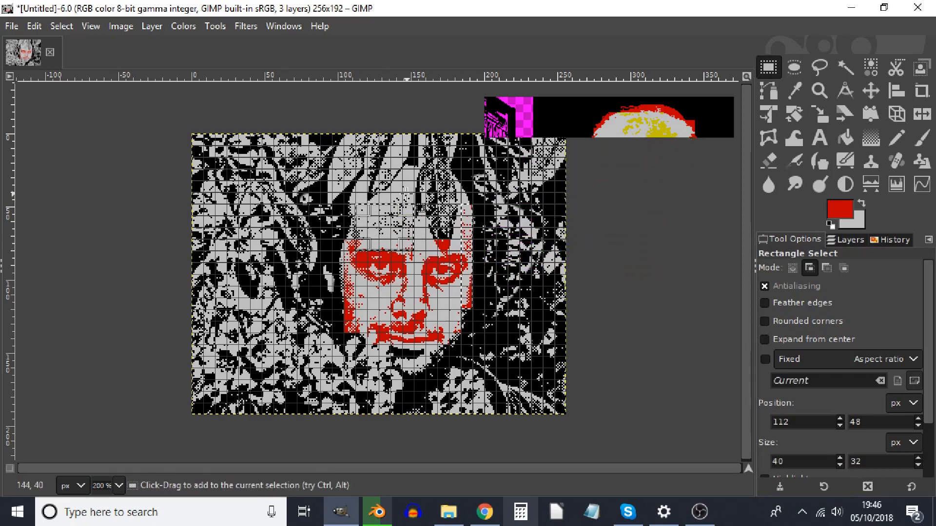
drag(413, 193, 392, 192)
key(shift+b)
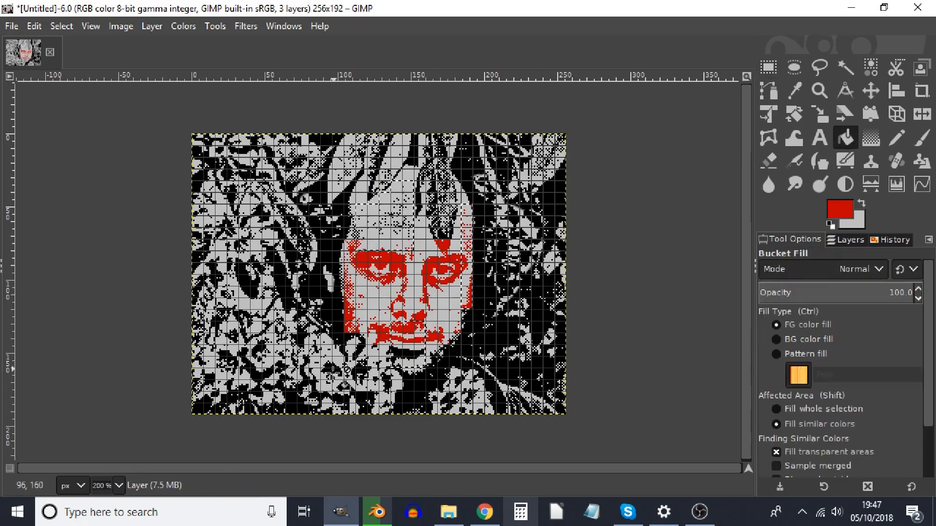
click(397, 209)
- Select a vertical strip along the nose bridge plus a 40 × 8 px brow strip at 128, 72 and fill both white (ffffff) on the grey layer
key(r)
drag(415, 309, 441, 254)
key(shift)
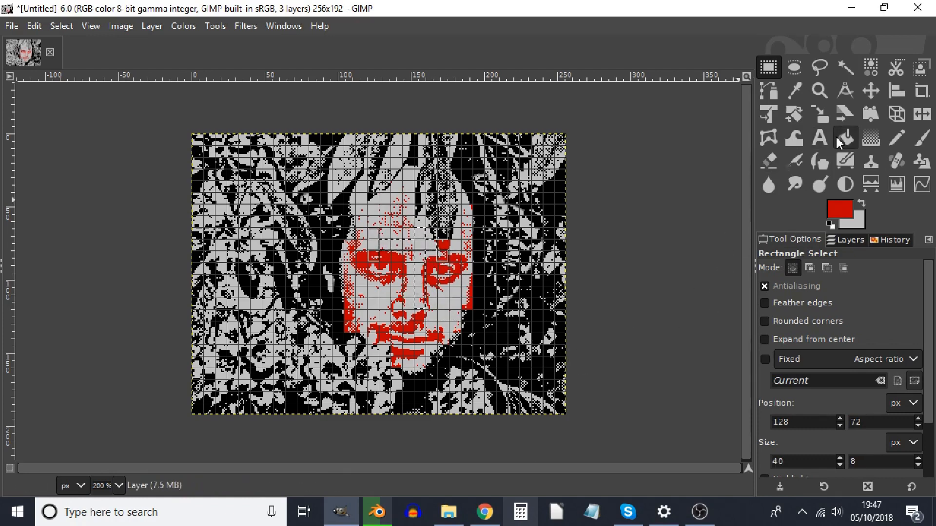
click(848, 241)
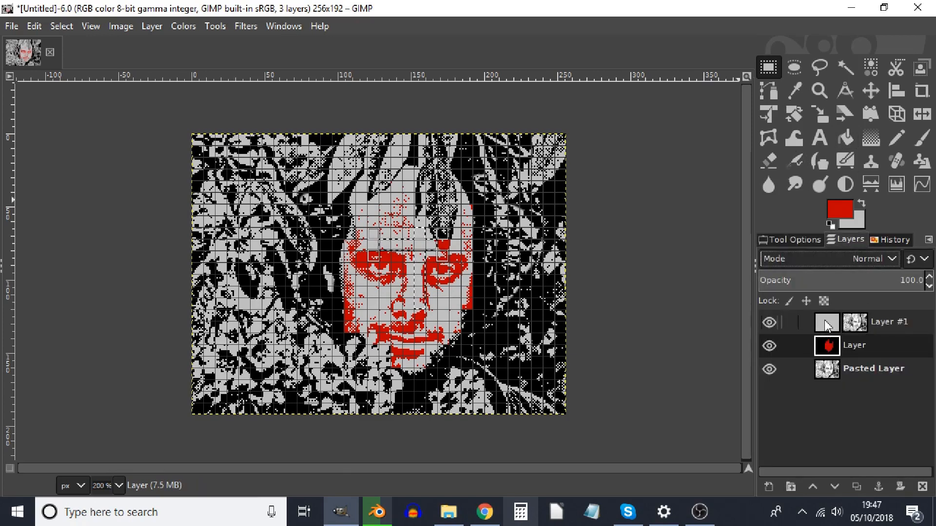
click(830, 330)
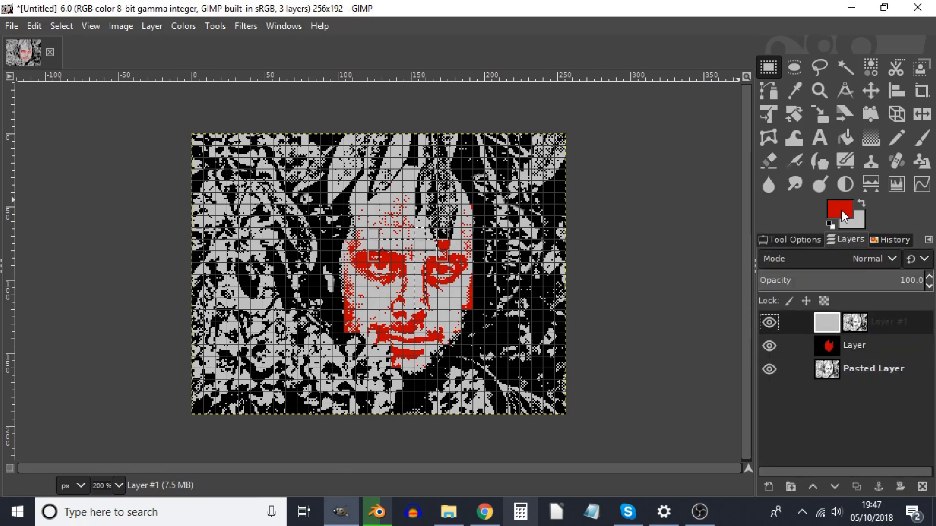
click(843, 215)
drag(260, 298, 155, 173)
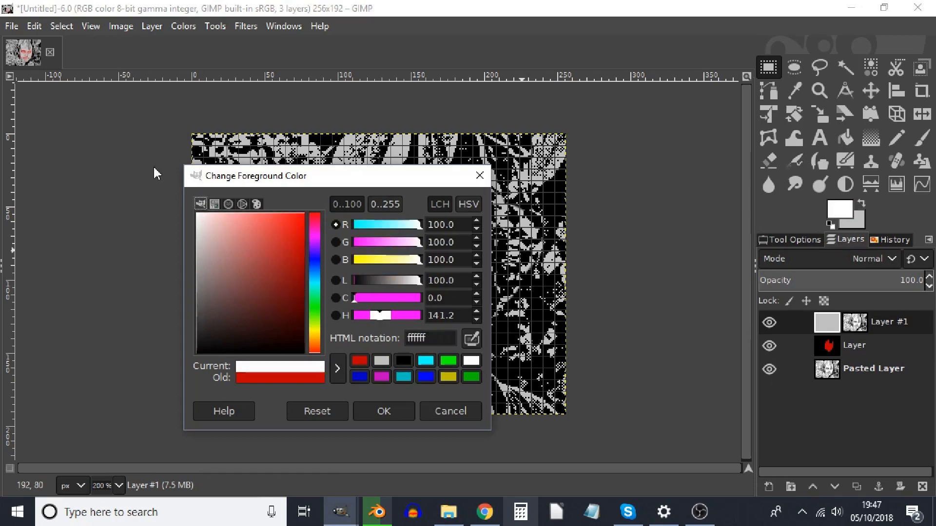
click(384, 411)
click(845, 138)
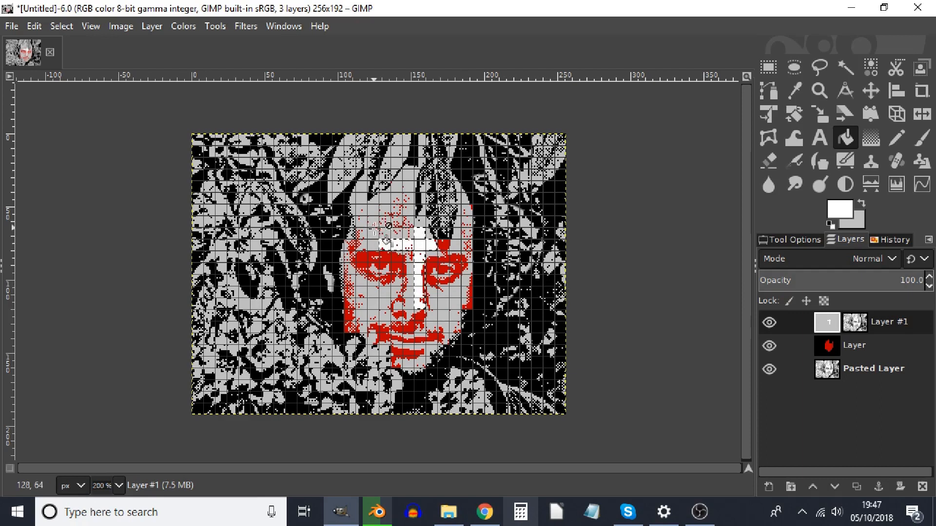
- Select the leaf hanging over the forehead and fill it with green (00c000) on the grey layer
click(768, 67)
drag(367, 228, 449, 251)
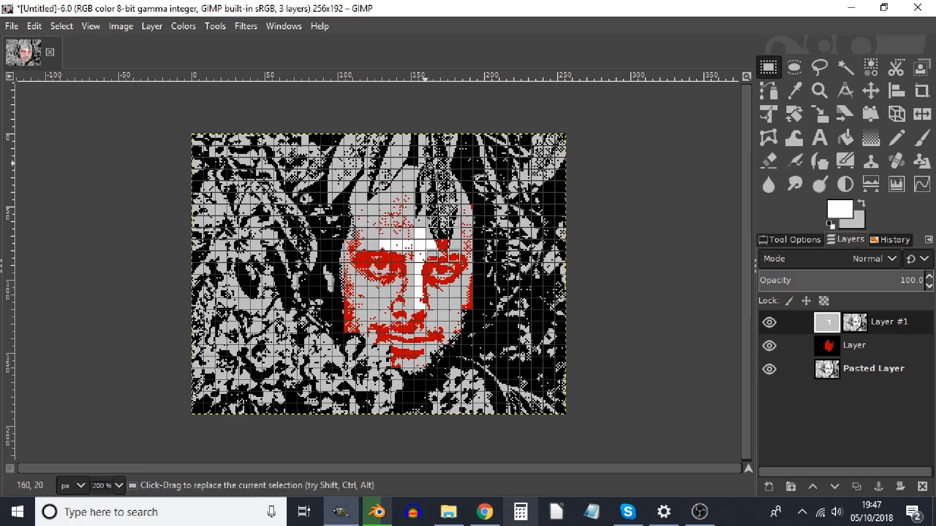
click(840, 210)
text(00)
key(Return)
key(shift+b)
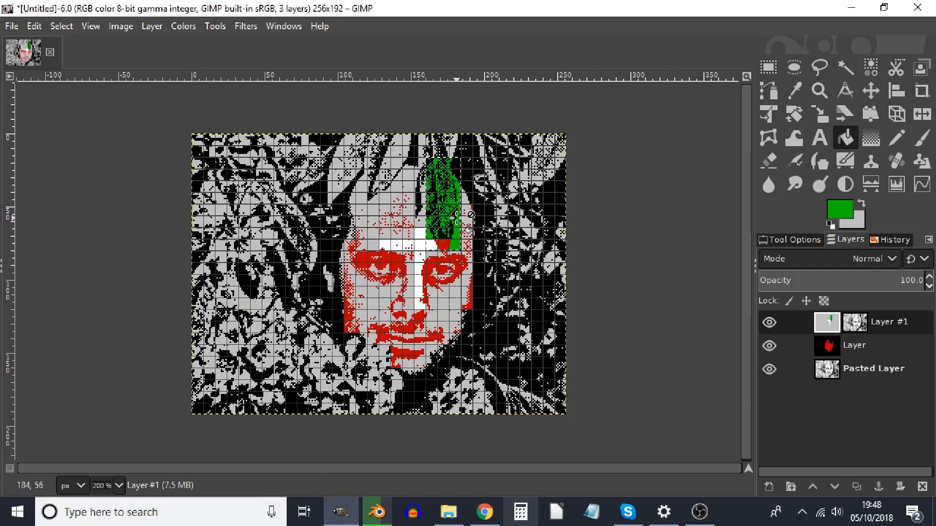
- Try the same green for the leaf on the black layer instead, toggling the grey layer's visibility to compare the fill with its undone state
click(830, 351)
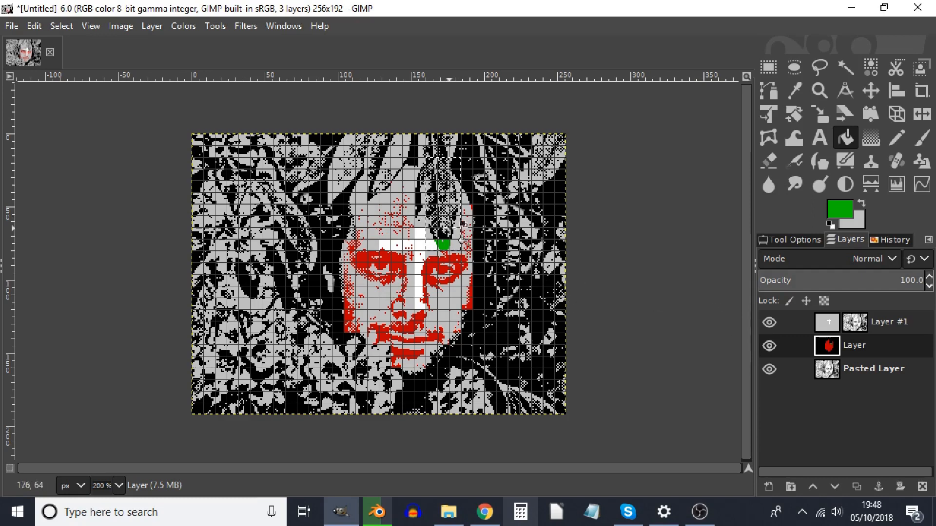
click(769, 322)
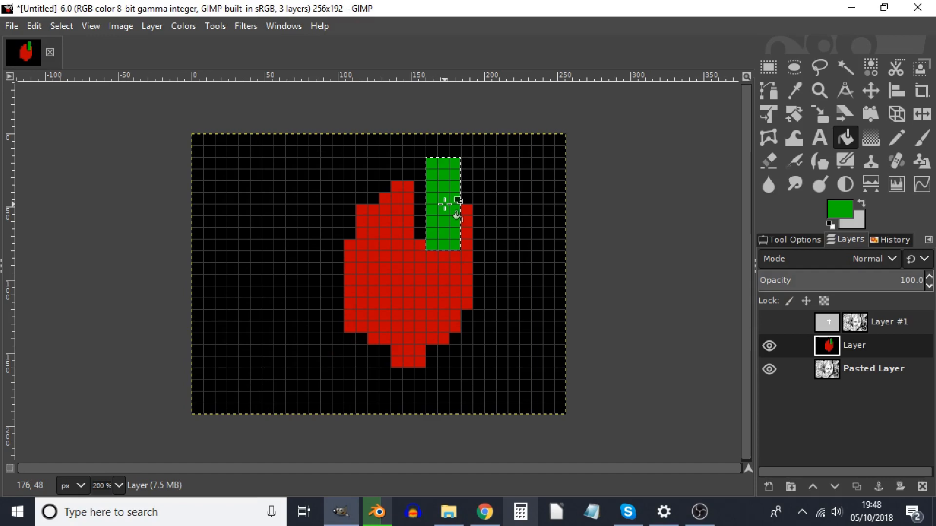
key(ctrl+z)
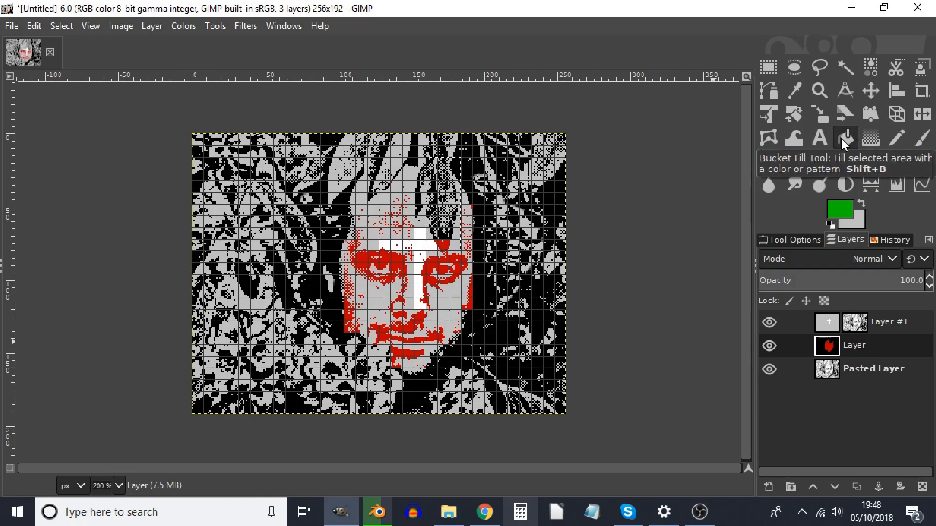
click(770, 322)
click(771, 322)
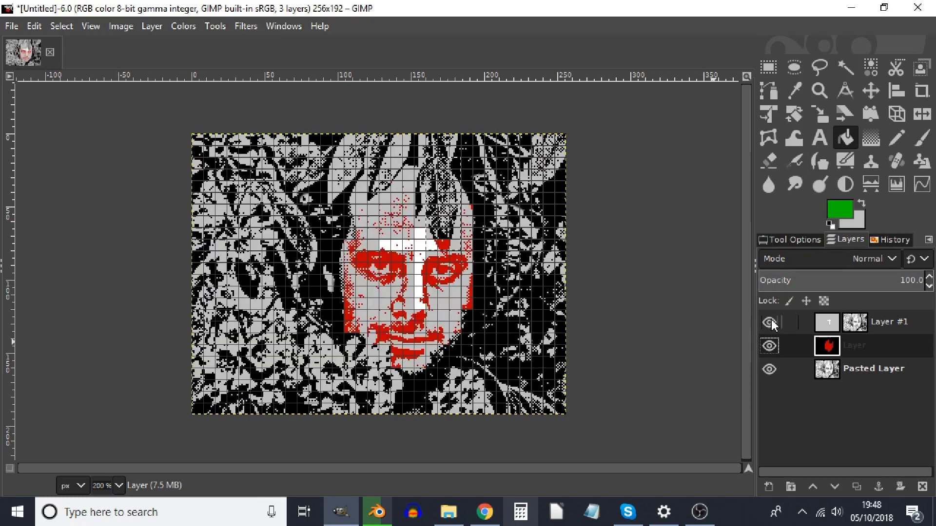
click(770, 322)
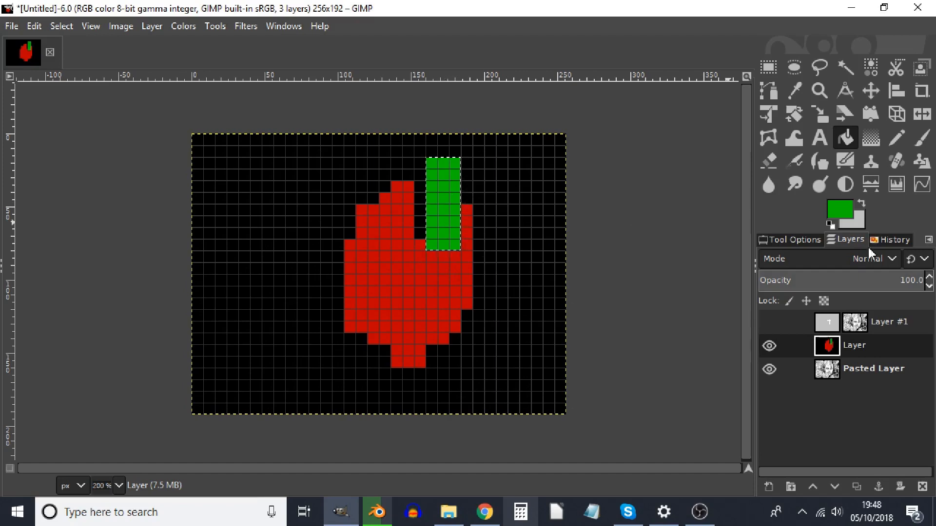
click(770, 323)
- Fill the selected leaf area on the black layer with dark blue
click(839, 209)
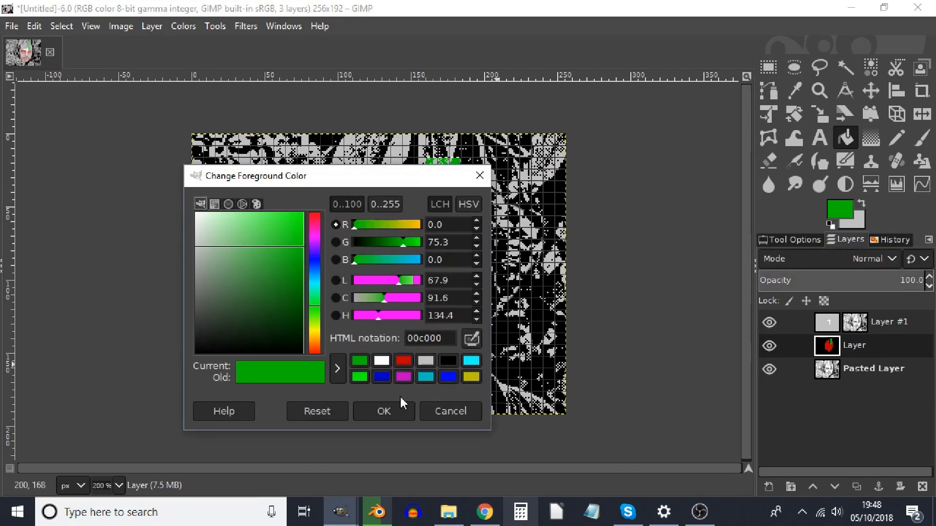
click(382, 375)
click(385, 411)
click(444, 205)
- Extend the leaf selection up to the image's top edge and fill it with green (00c000) on the grey layer
click(768, 67)
drag(426, 135, 457, 194)
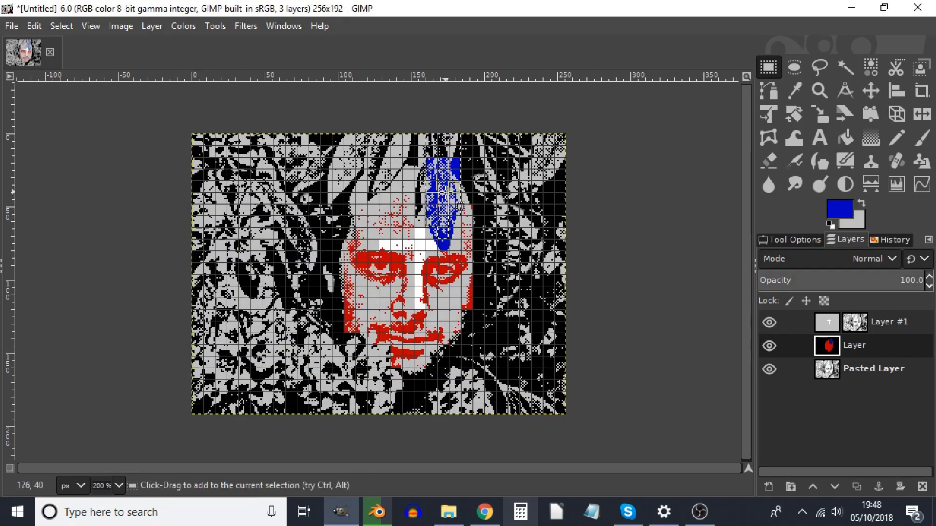
click(839, 210)
click(382, 361)
click(383, 411)
click(846, 137)
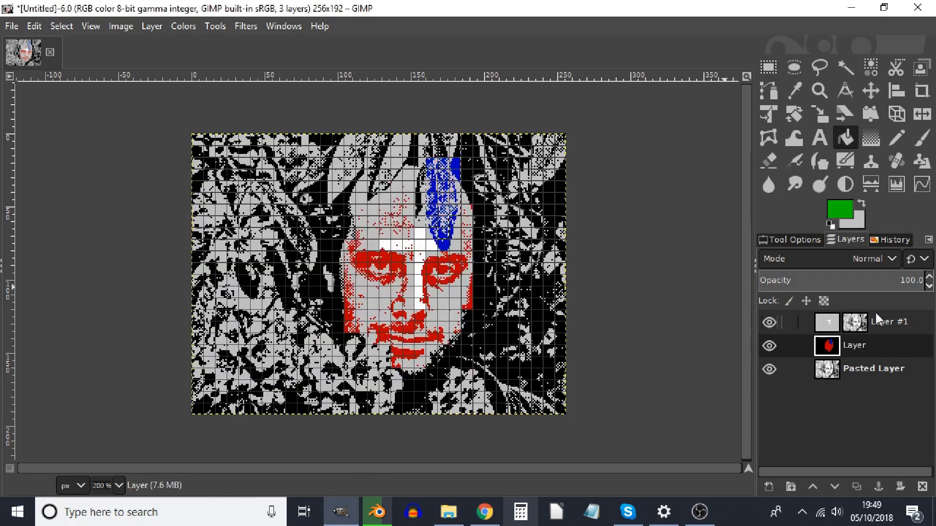
click(883, 322)
click(441, 146)
- Select the background left of the face and the cells below the chin out to the right edge, and fill them green on the grey layer
click(768, 67)
drag(191, 134, 335, 415)
drag(367, 333, 320, 414)
drag(390, 345, 356, 414)
drag(402, 368, 380, 414)
drag(437, 356, 566, 414)
click(845, 138)
click(517, 383)
- Select the leaf cells above the forehead along the image's top edge and fill them with the same green on the grey layer
click(769, 67)
drag(333, 134, 343, 203)
drag(426, 134, 414, 216)
drag(367, 134, 390, 192)
drag(414, 134, 392, 168)
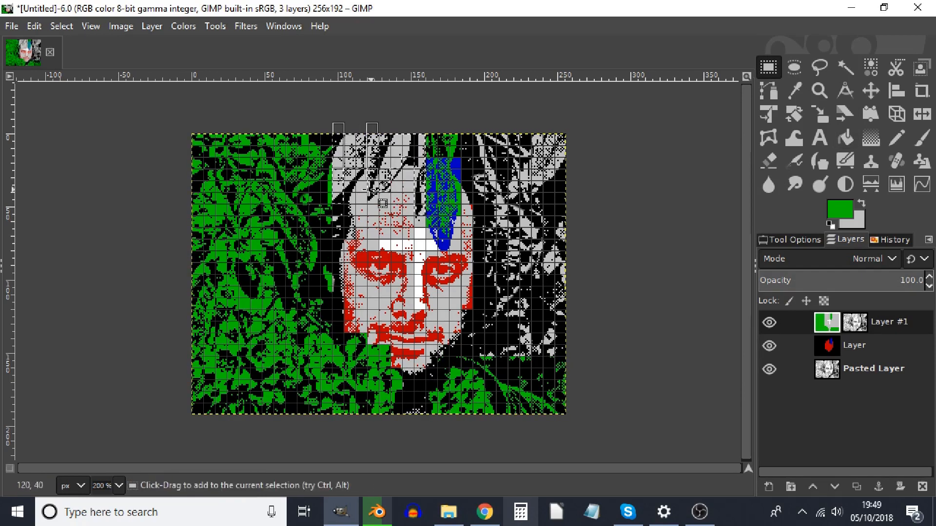
drag(366, 134, 355, 169)
drag(355, 134, 343, 192)
click(846, 138)
click(400, 146)
- Select the cells of the flower beside the chin and fill them with bright magenta on the grey layer
click(769, 67)
drag(309, 333, 367, 391)
drag(390, 344, 367, 391)
drag(402, 368, 367, 414)
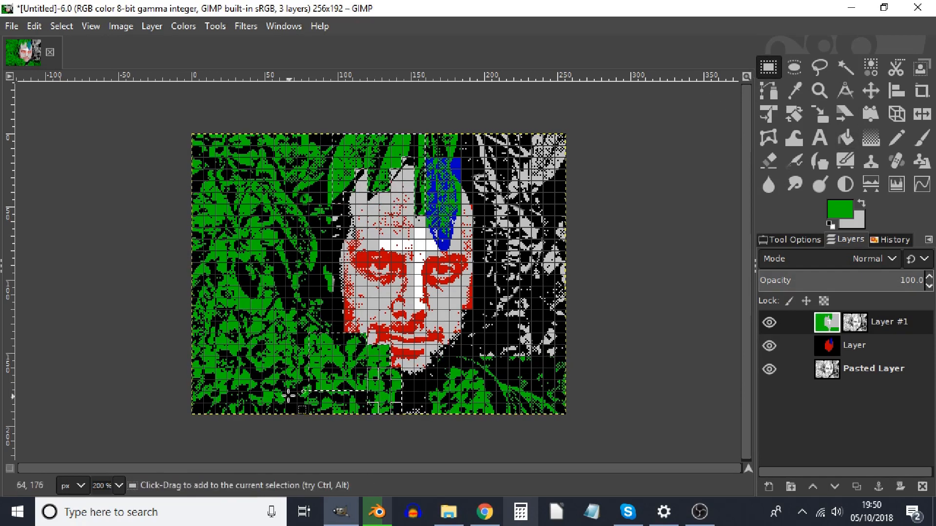
click(840, 209)
click(389, 392)
click(471, 421)
click(845, 138)
click(769, 67)
drag(298, 333, 390, 345)
drag(402, 368, 367, 414)
click(846, 138)
click(370, 368)
- Select the cells of the large flower near the image's left edge and fill them with the same magenta on the grey layer
click(769, 68)
drag(239, 193, 263, 263)
drag(274, 251, 250, 204)
drag(216, 274, 215, 192)
drag(192, 228, 216, 193)
click(845, 138)
click(228, 222)
- Select the flower cells at the image's bottom edge below the face and fill them with the same magenta
click(769, 67)
drag(484, 414, 426, 392)
click(846, 138)
click(461, 395)
- Select the remaining grey background right of the face out to the image edge and fill it with green (00c000) on the grey layer
click(768, 67)
drag(472, 134, 554, 356)
click(840, 210)
click(380, 361)
drag(566, 134, 531, 356)
click(846, 138)
click(561, 271)
- Select the leaf cells at the upper left of the forehead and fill them with bright green (00ff00) on the grey layer
click(768, 67)
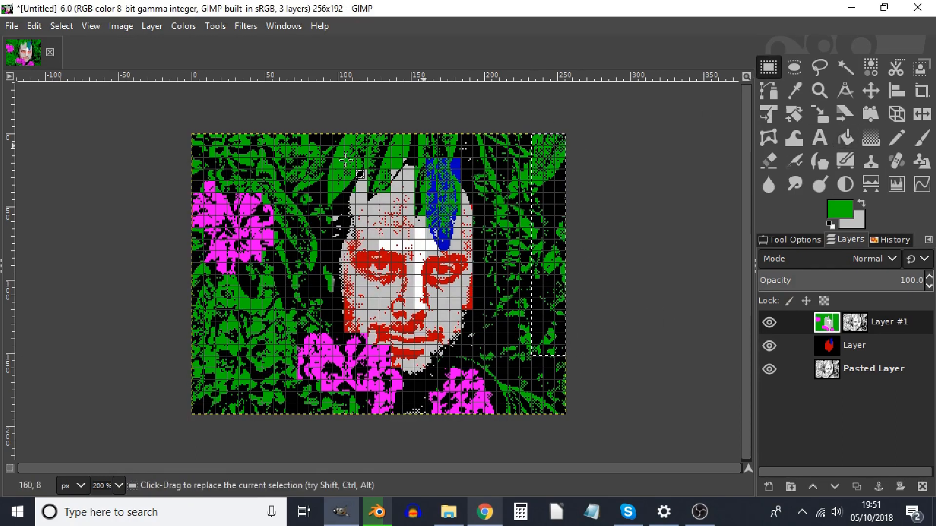
drag(426, 134, 344, 204)
click(840, 210)
drag(295, 229, 309, 208)
click(314, 294)
drag(439, 339, 382, 337)
text(00ff00)
click(383, 411)
click(845, 138)
click(336, 176)
- Fill the cells in the image's lower-right corner and the leaf near its upper-right edge with the same bright green
click(769, 67)
drag(520, 391, 566, 414)
click(845, 137)
drag(553, 188, 564, 205)
click(845, 138)
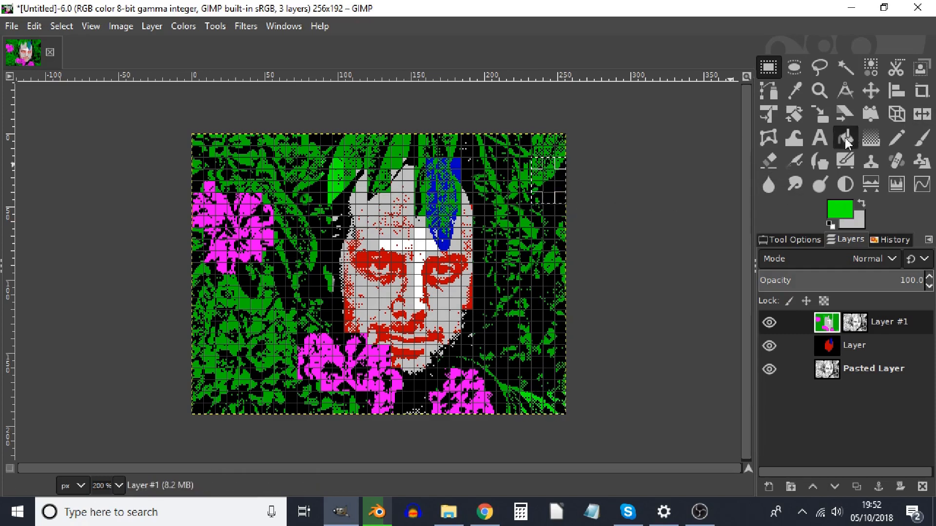
click(846, 138)
click(551, 183)
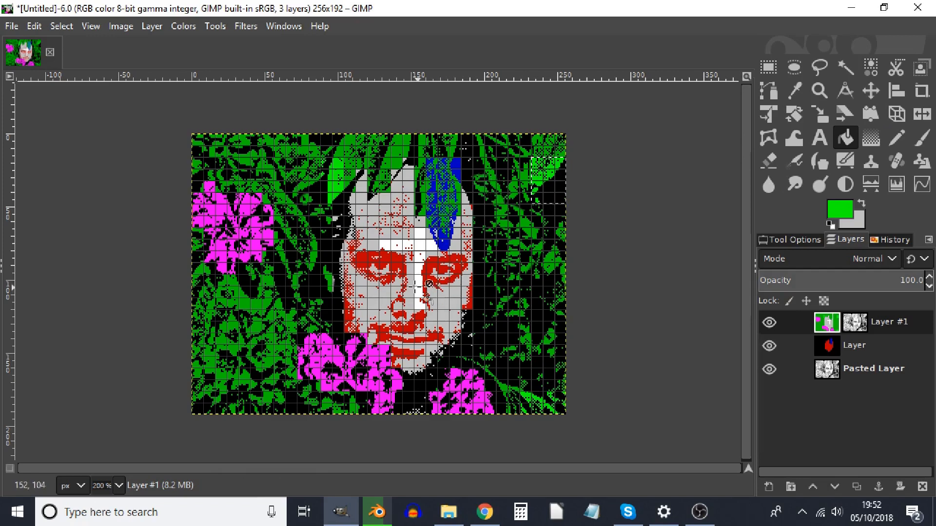
- Select the white brow and nose-bridge cells and fill them with bright red (ff0000) on the black layer
click(768, 66)
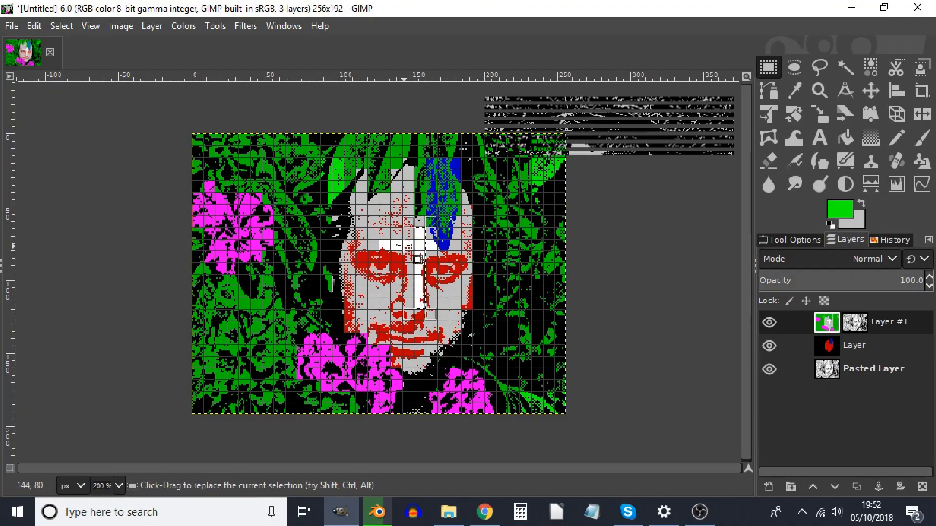
drag(378, 242, 437, 252)
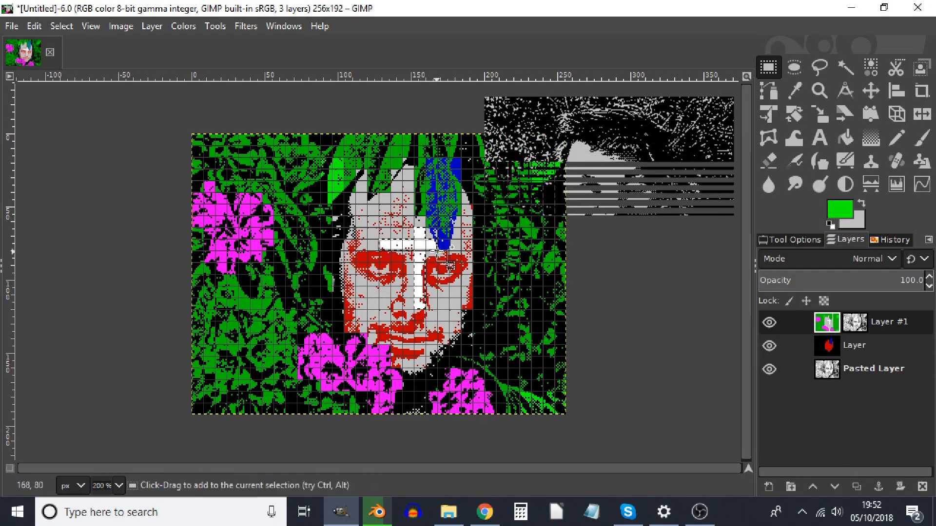
click(839, 210)
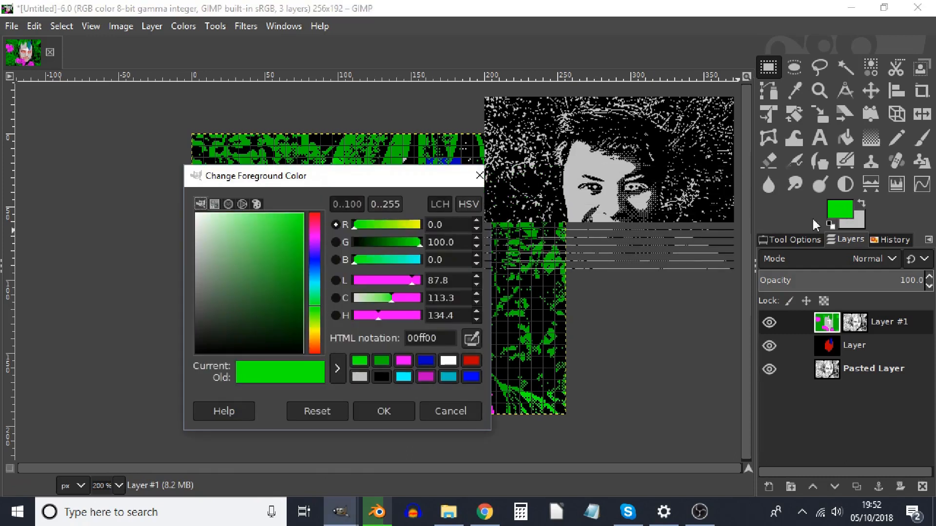
click(472, 361)
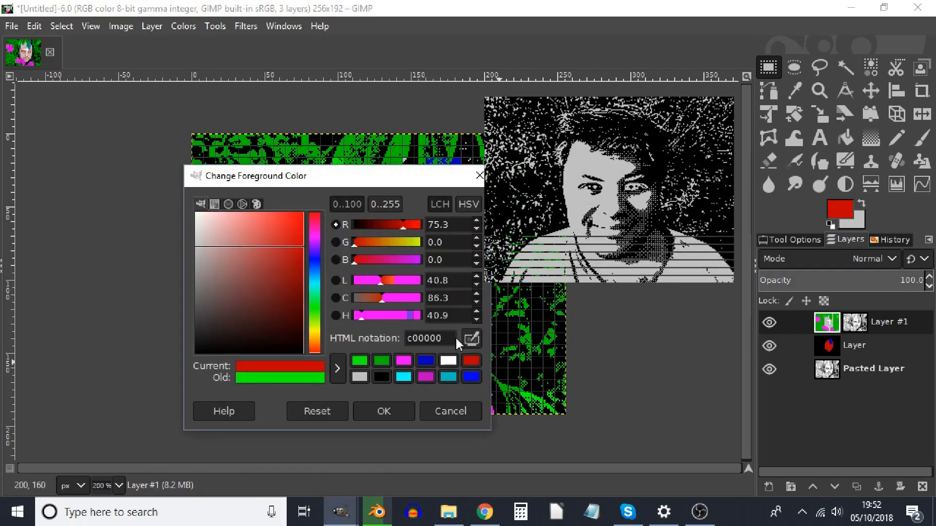
double_click(449, 338)
text(ff)
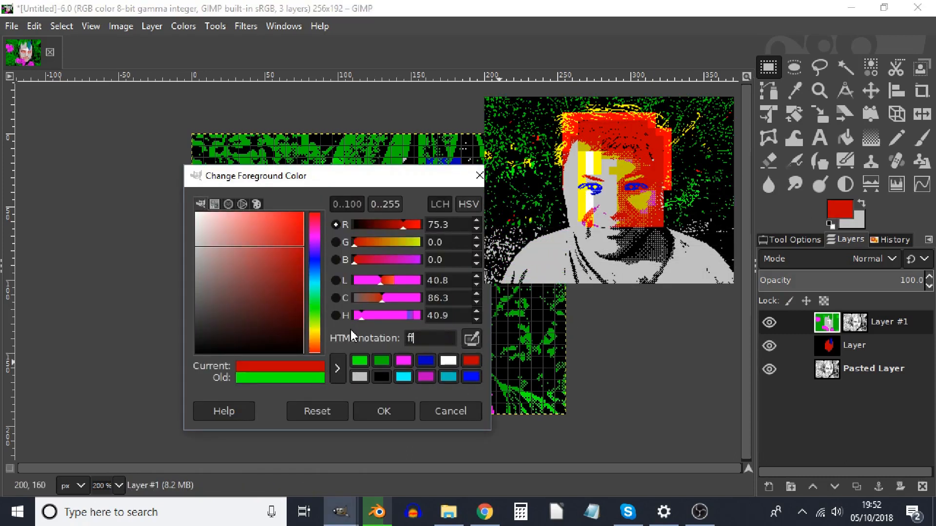
text(0000)
key(Return)
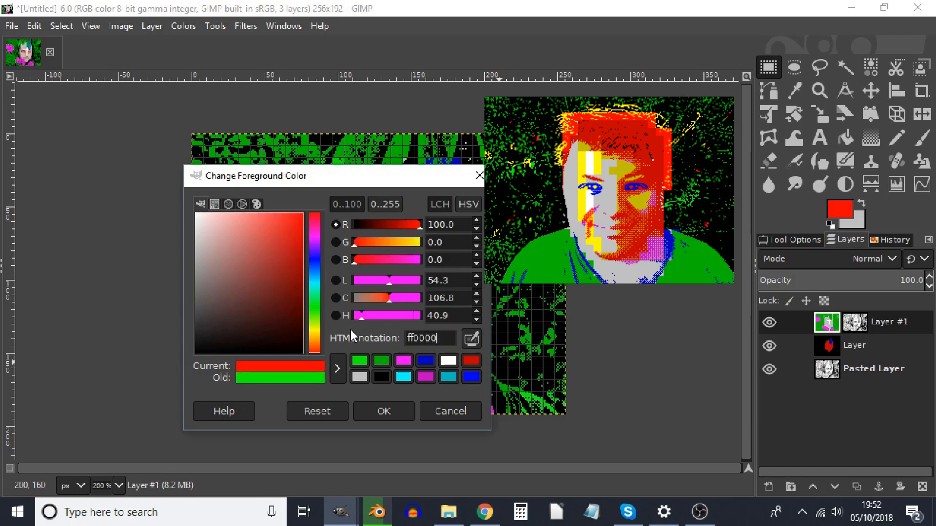
click(384, 411)
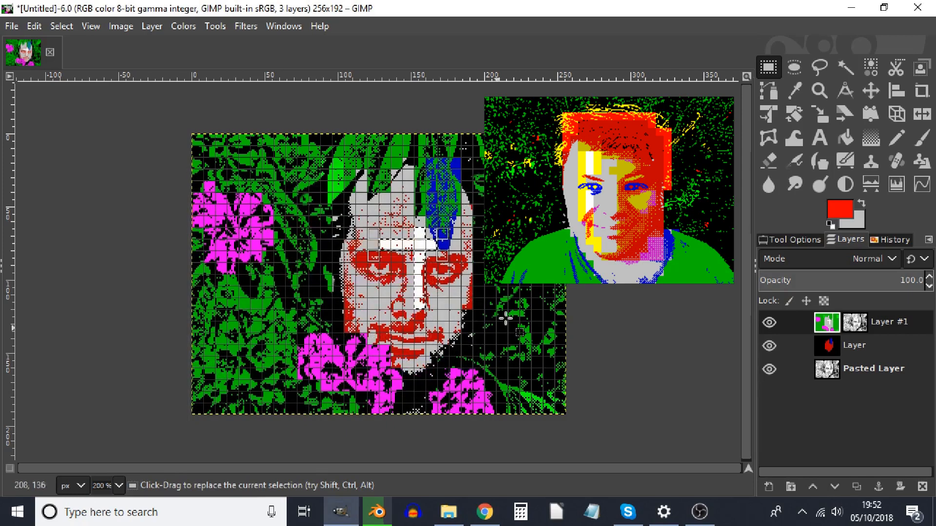
click(826, 347)
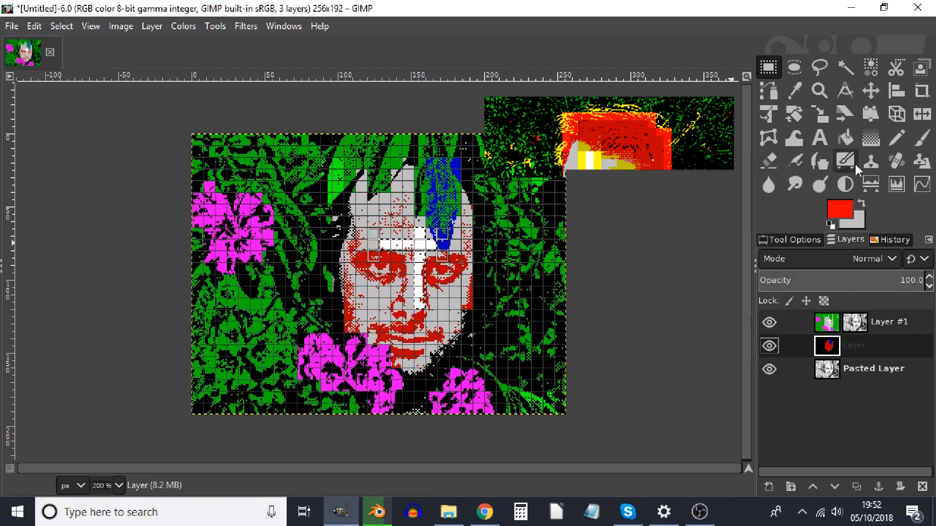
click(846, 139)
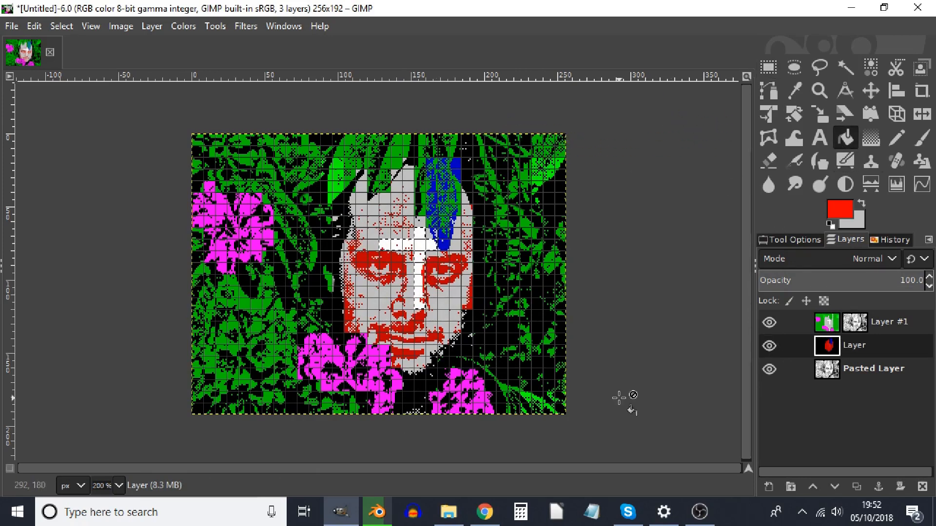
- Select the cells at the centres of both eyes and fill them with bright green on the grey layer
click(768, 67)
drag(449, 263, 367, 274)
click(839, 210)
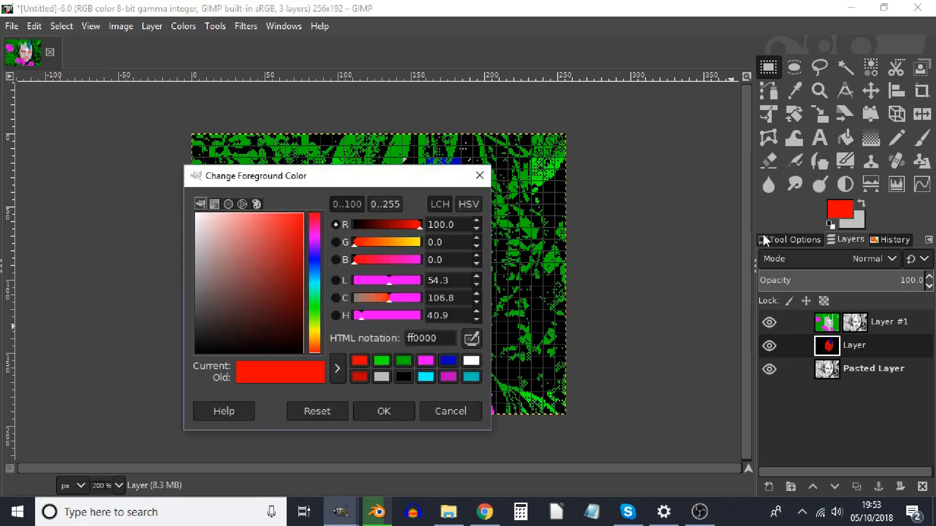
click(381, 362)
click(383, 410)
click(827, 322)
click(846, 138)
click(383, 271)
click(796, 239)
click(847, 240)
- Fill the selected eye cells with bright blue (0000ff) on the black layer
click(834, 345)
click(839, 209)
click(447, 361)
drag(445, 337, 231, 326)
text(0000ff)
click(382, 411)
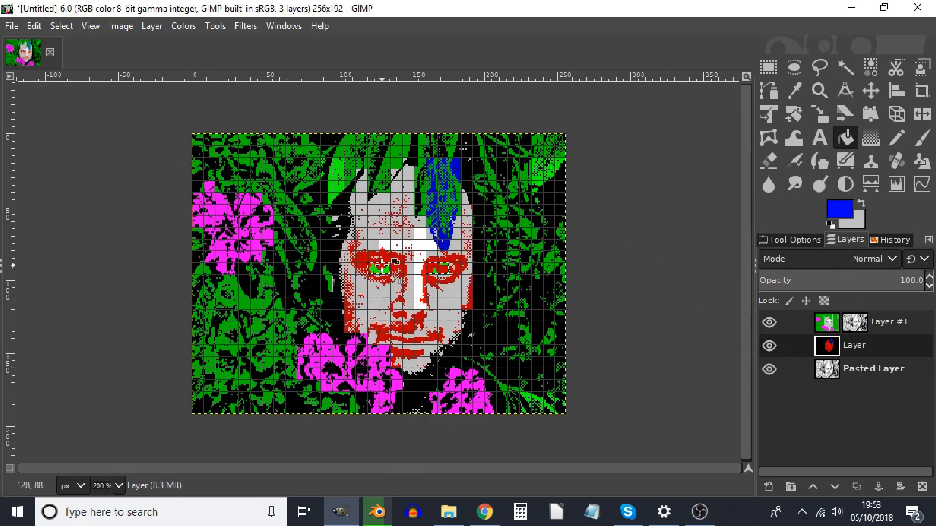
click(380, 268)
- Select the cheek cells beneath both eyes and target the grey layer
click(769, 67)
drag(472, 287, 440, 306)
drag(391, 275, 359, 296)
click(827, 322)
- Try filling the selected cheek cells with cyan (00ffff) on the grey layer
click(839, 210)
text(00ffff)
click(383, 412)
click(846, 138)
click(382, 298)
- Fill the selected cheek cells with yellow (ffff00) on the grey layer and bright red on the black layer
click(838, 210)
drag(441, 338, 340, 337)
text(ffff00)
click(383, 413)
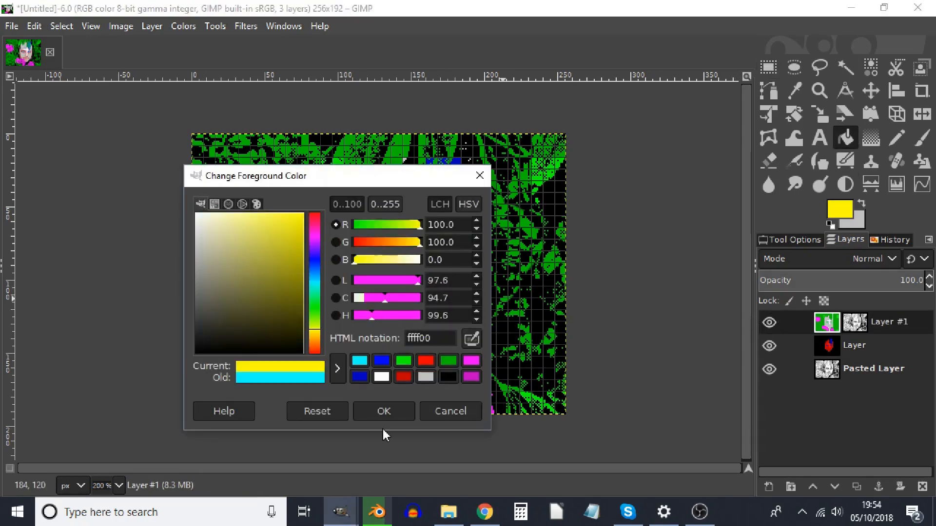
click(448, 362)
click(384, 411)
click(379, 298)
- Select the centre cells of the upper-left flower, the two flowers below the face and the flower at the bottom edge
click(769, 68)
scroll(341, 341, up, 1)
scroll(419, 363, down, 1)
drag(384, 364, 407, 387)
drag(349, 364, 372, 387)
drag(244, 223, 267, 246)
drag(479, 386, 502, 411)
- Fill the selected flower centres with darker magenta (c000c0) on the grey layer
click(840, 210)
drag(441, 338, 328, 340)
text(c000c0)
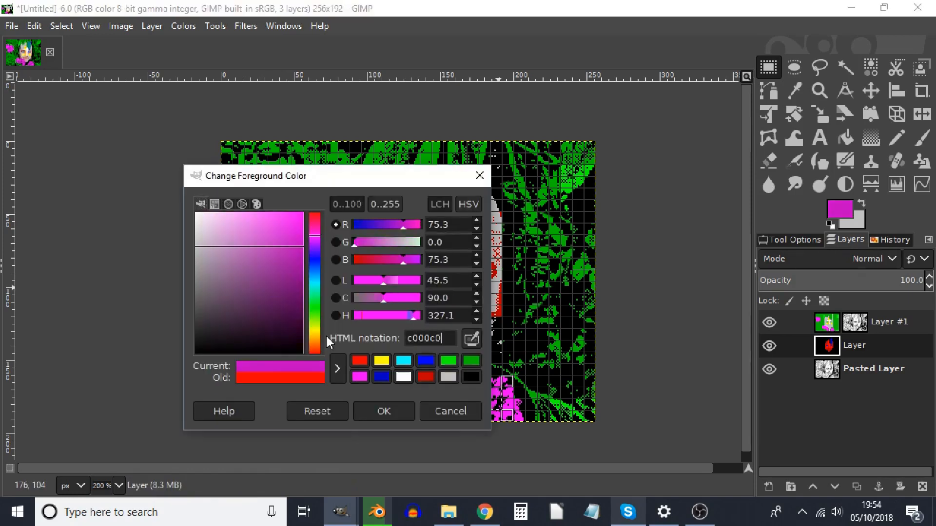
click(383, 411)
click(845, 138)
click(824, 332)
click(397, 379)
- Select a small cross-shaped group of foliage cells at the lower left and fill it with the same darker magenta
click(769, 68)
drag(255, 317, 267, 363)
shift+drag(279, 329, 244, 352)
click(846, 138)
click(262, 341)
- Select the cells along the right edge of the blue leaf's upper end and fill them with black on the black layer
click(769, 67)
drag(478, 165, 490, 188)
click(839, 210)
drag(248, 298, 194, 354)
click(383, 412)
click(845, 138)
click(827, 346)
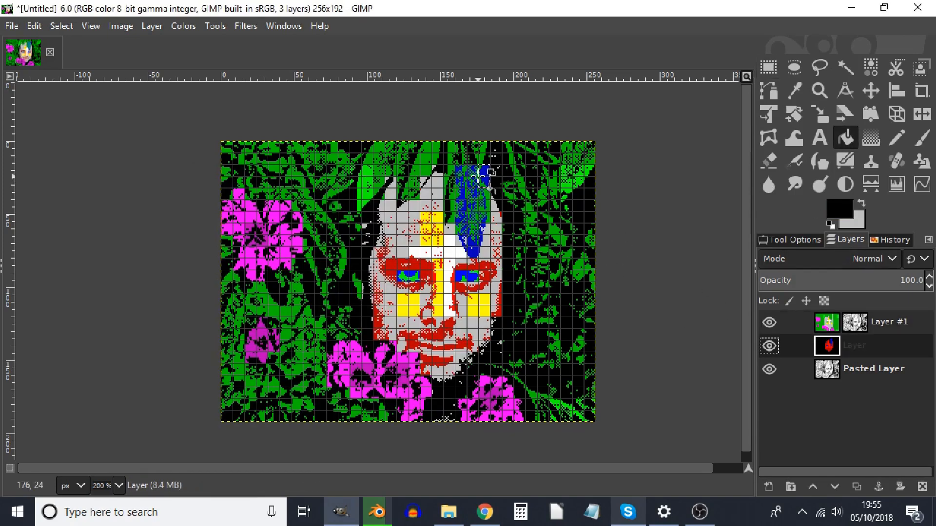
click(485, 178)
- Select the leaf cells above the forehead and in the upper-right corner and fill them with dark blue on the black layer
click(768, 67)
drag(572, 142, 583, 176)
shift+drag(385, 142, 432, 176)
shift+drag(420, 188, 372, 153)
shift+drag(361, 165, 385, 188)
click(839, 209)
click(389, 376)
click(383, 411)
click(846, 137)
click(414, 166)
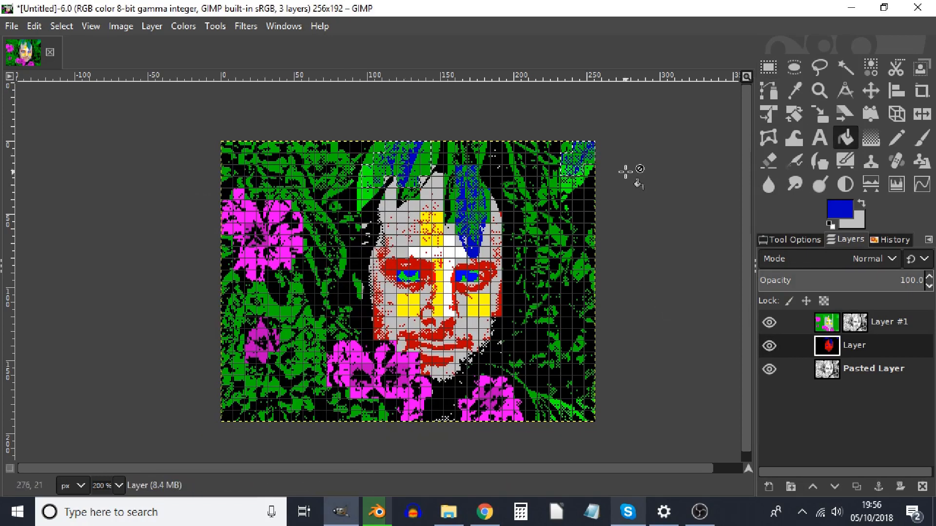
- Select the cells of the curved leaf between the upper-left flower and the face
click(769, 67)
click(839, 209)
click(382, 412)
mouse_move(361, 292)
mouse_down()
mouse_move(326, 223)
mouse_move(326, 246)
mouse_up()
shift+drag(326, 223, 314, 200)
- Try a bucket fill on the selected curved-leaf cells and undo it
click(839, 210)
click(383, 411)
click(846, 138)
click(343, 256)
key(ctrl+z)
- Recolour the selected curved leaf with bright green on the grey layer
click(843, 214)
click(382, 376)
click(383, 411)
click(827, 322)
- Select the inner cells of the curved leaf and fill them with dark blue on the black layer
click(769, 67)
drag(314, 223, 326, 259)
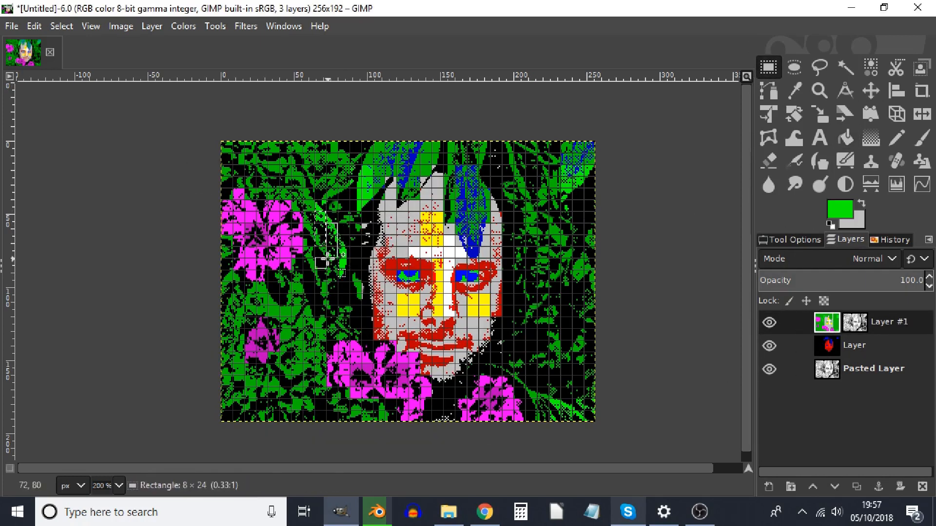
click(827, 345)
click(840, 210)
click(404, 361)
click(387, 409)
click(845, 137)
click(320, 242)
- Select edge cells of the upper-left flower and the flower below the face, and pick a new fill colour for the grey layer
click(769, 67)
drag(326, 340, 338, 364)
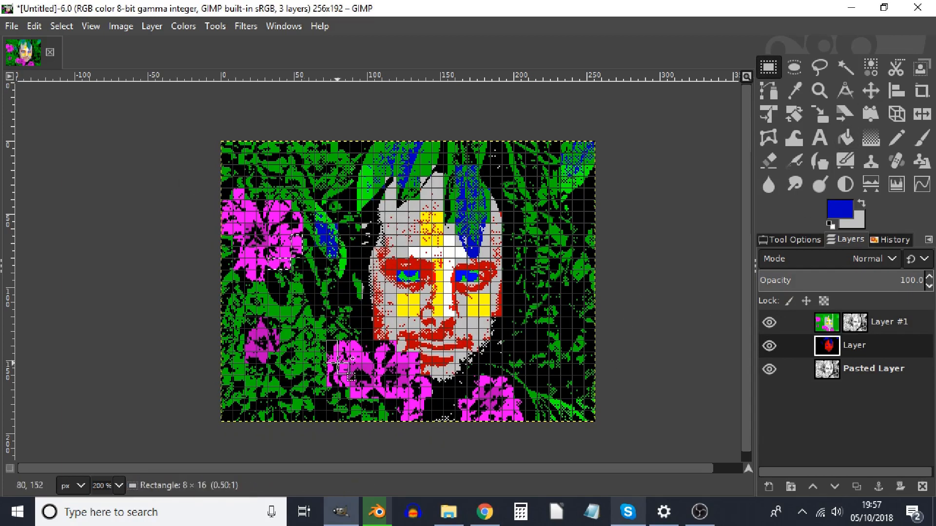
click(839, 210)
click(359, 376)
click(383, 412)
click(827, 322)
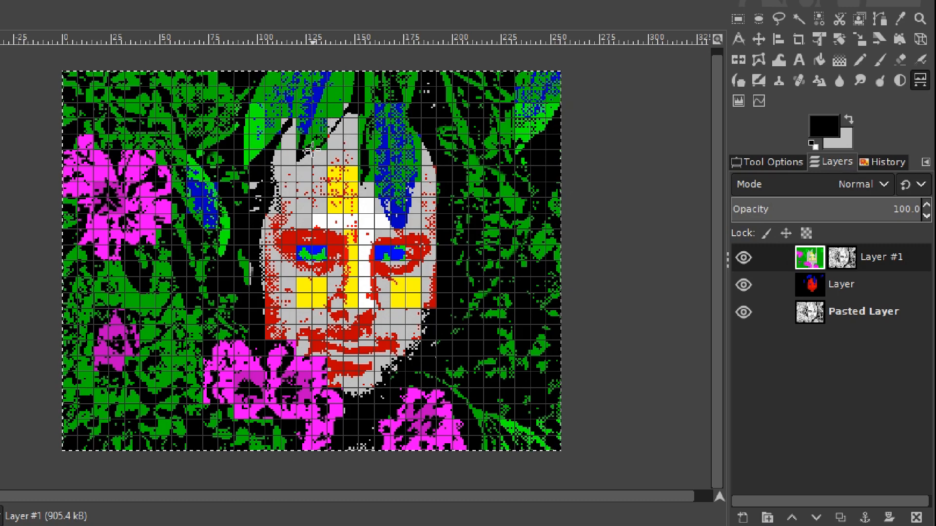
- Activate the grey layer's mask and select the 8 × 8 forehead cell crossed by the leaf's diagonal black edge
scroll(344, 154, up, 3)
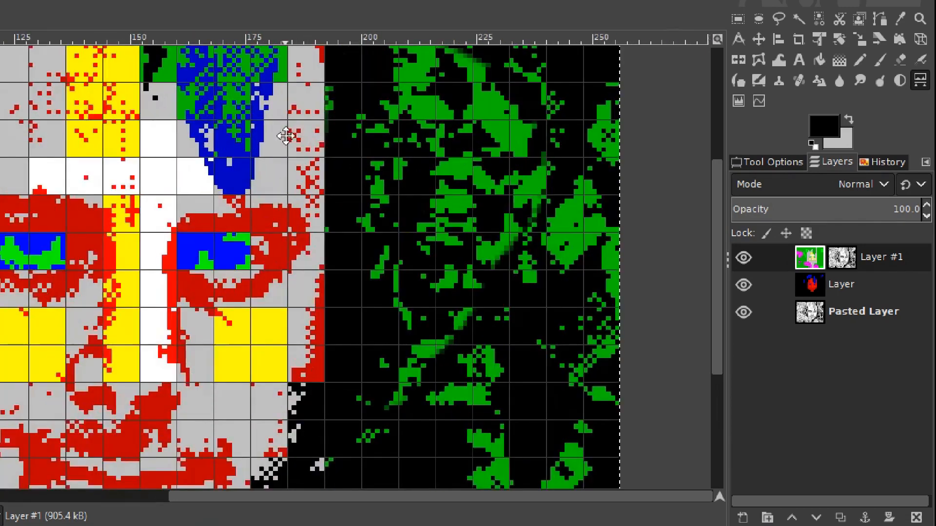
drag(287, 136, 501, 410)
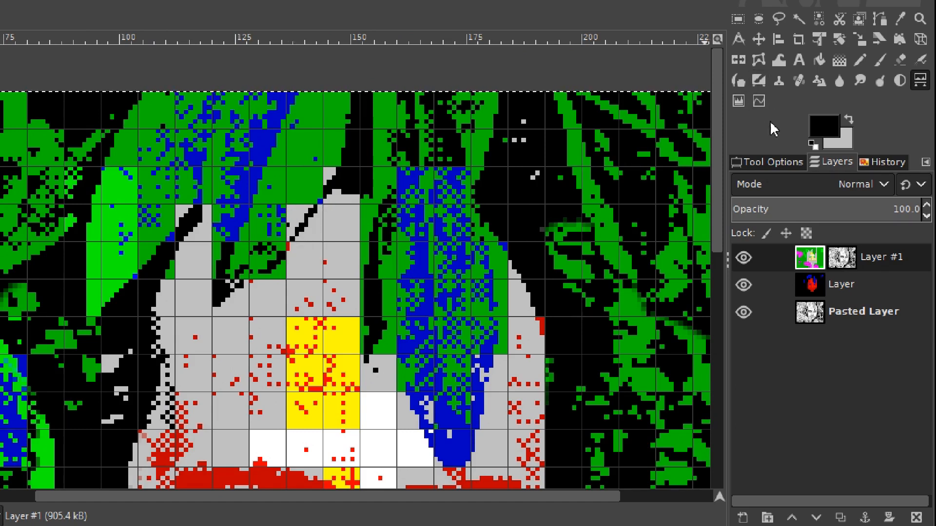
click(841, 259)
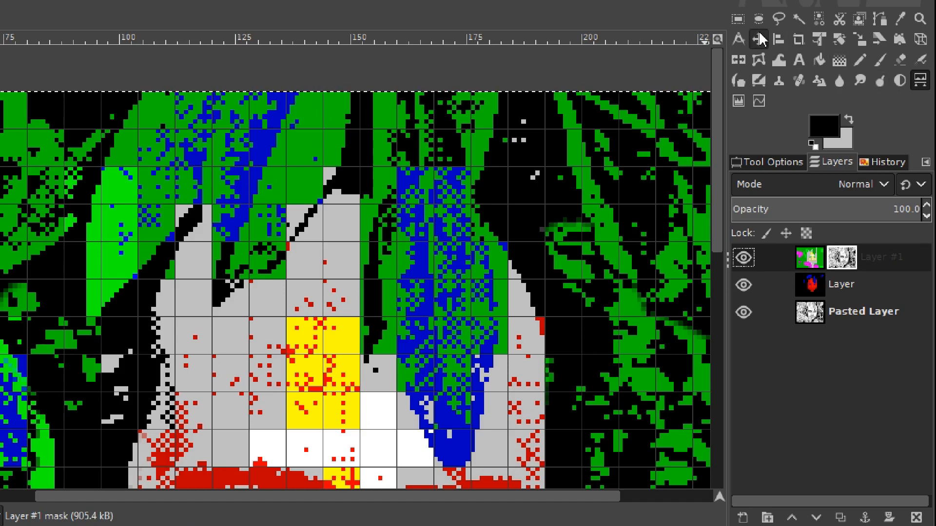
click(738, 18)
drag(287, 204, 324, 242)
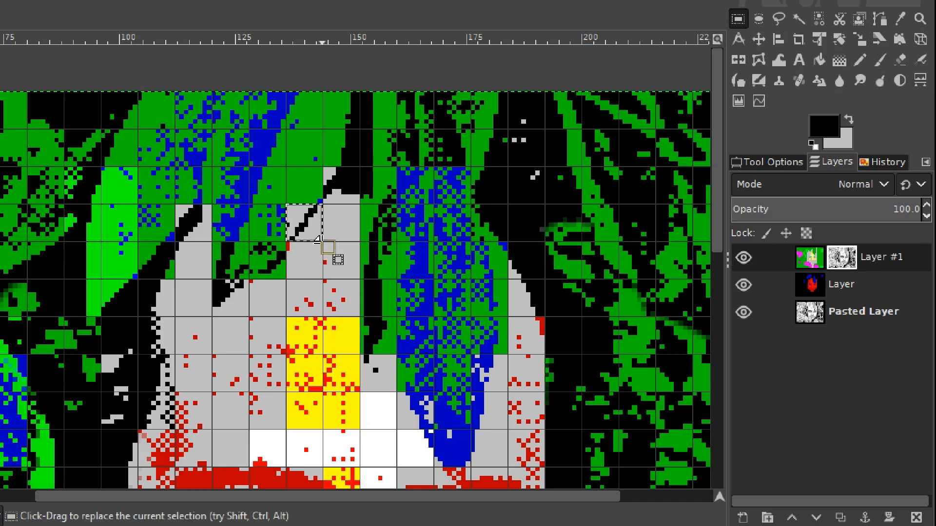
- Paint out the grey above the diagonal in the selected cell on the mask, using a black size 1 Pencil
click(859, 59)
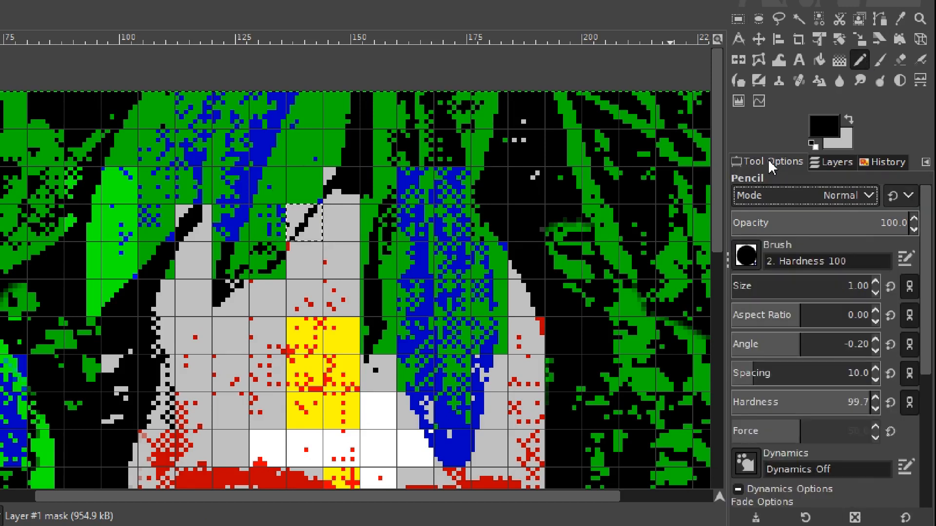
scroll(828, 288, down, 5)
drag(926, 363, 931, 482)
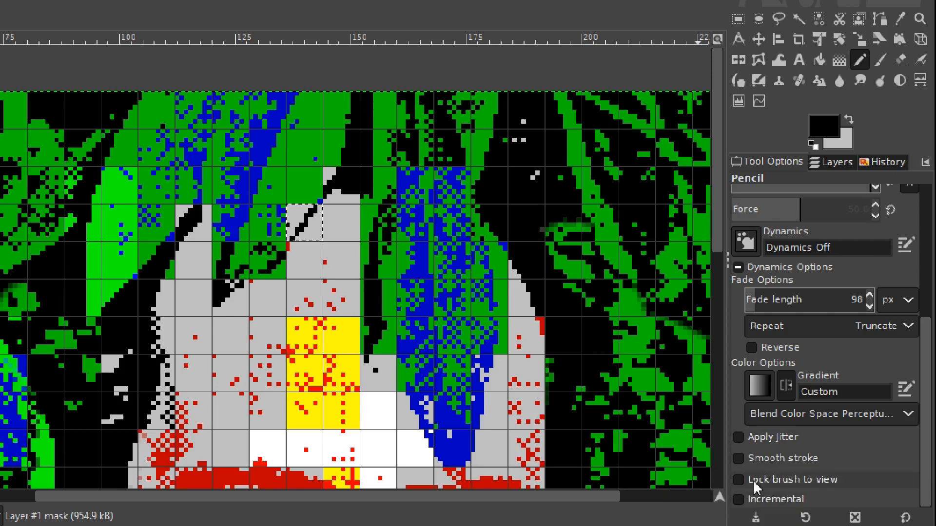
scroll(809, 441, up, 5)
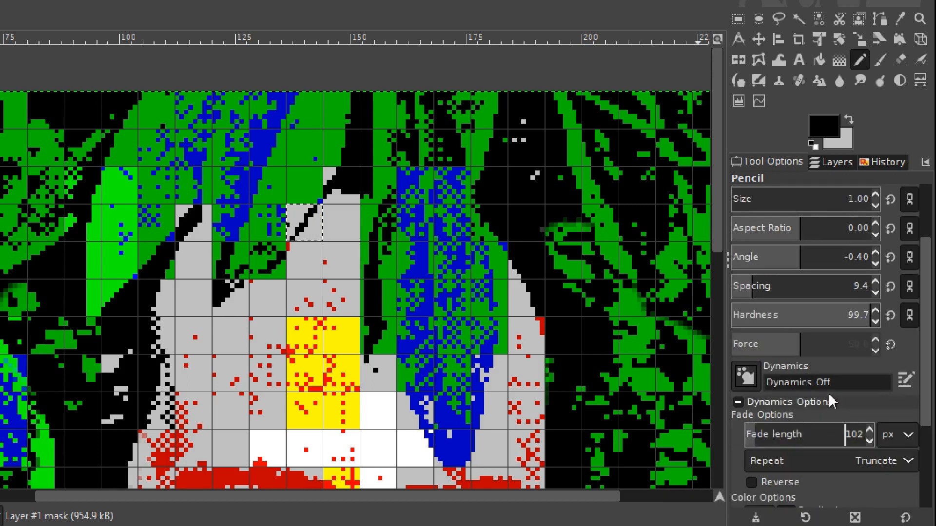
scroll(829, 397, up, 1)
scroll(930, 210, up, 1)
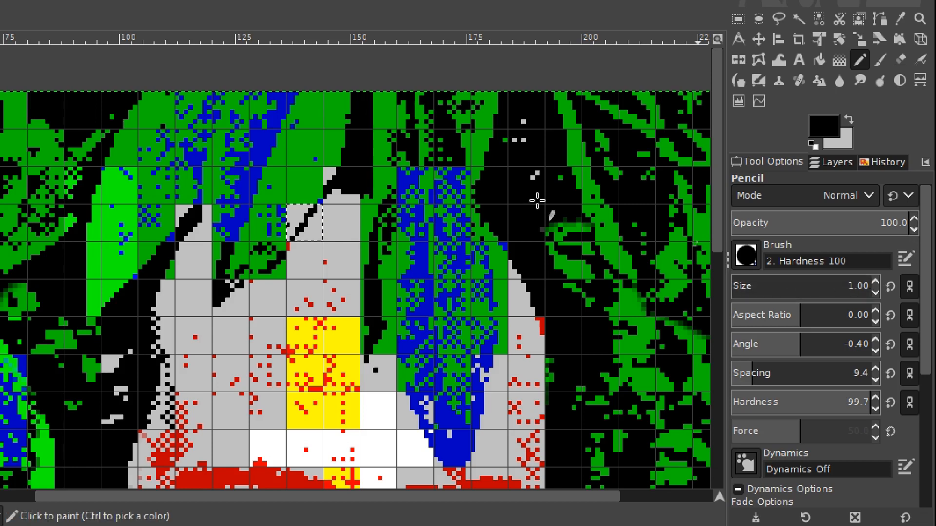
click(289, 205)
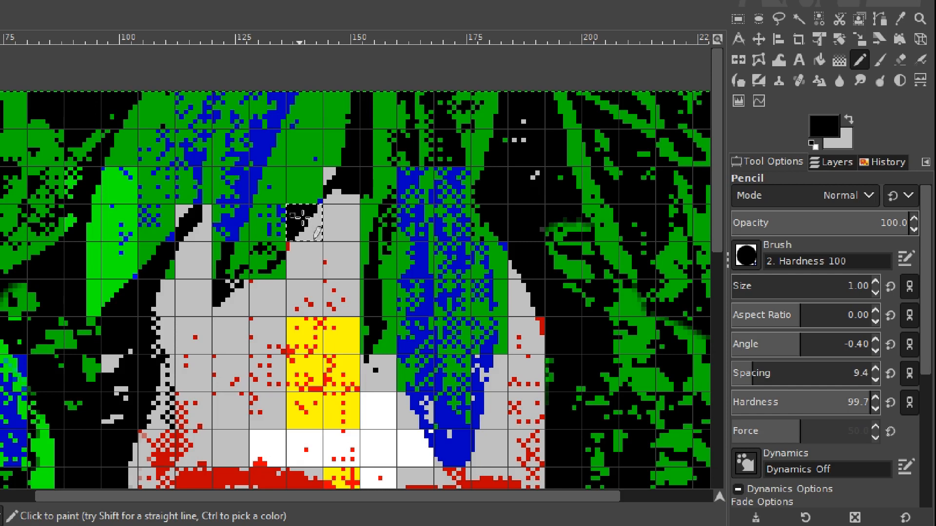
- Fill the selected forehead cell with green (00c000) on the black layer
click(737, 19)
click(832, 163)
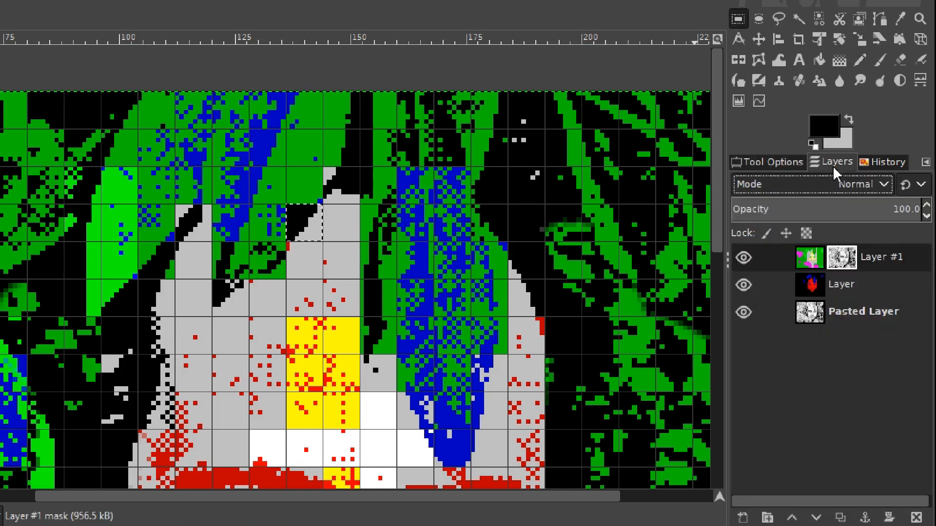
click(815, 285)
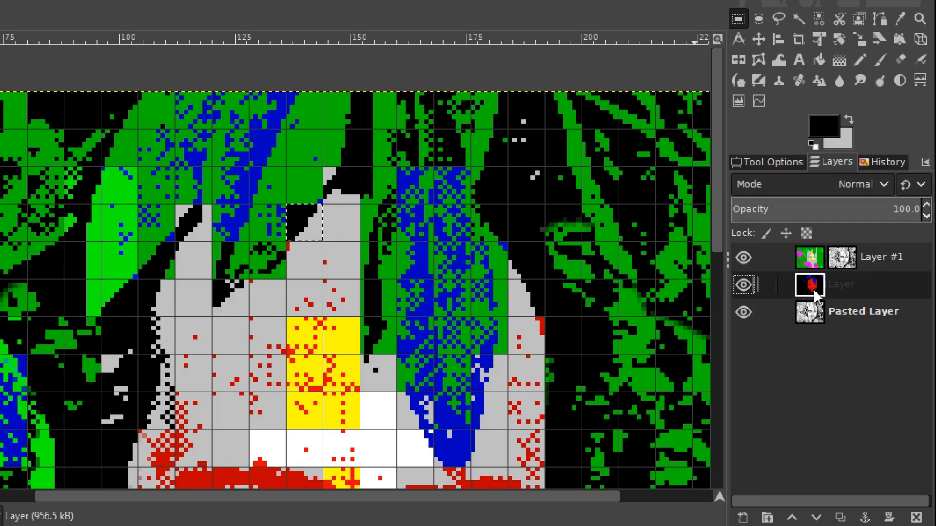
click(821, 129)
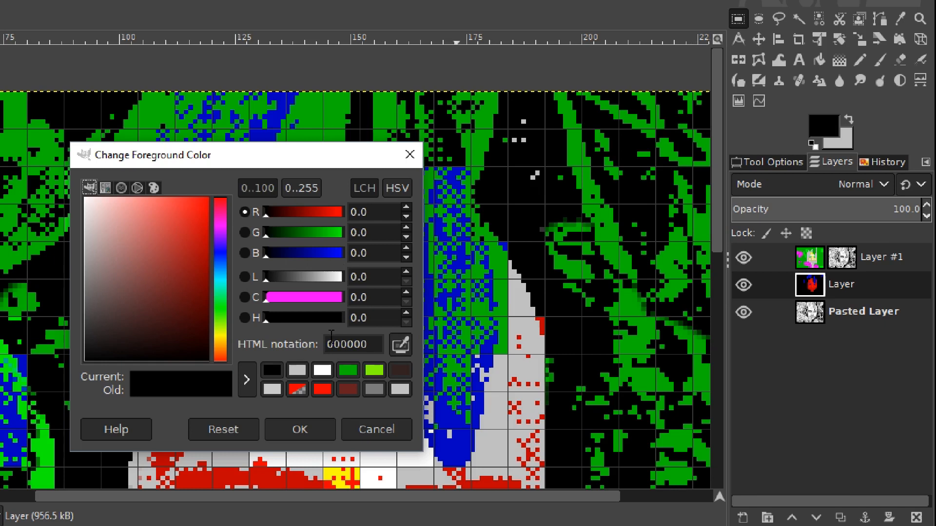
click(369, 346)
text(00c000)
key(Return)
click(294, 429)
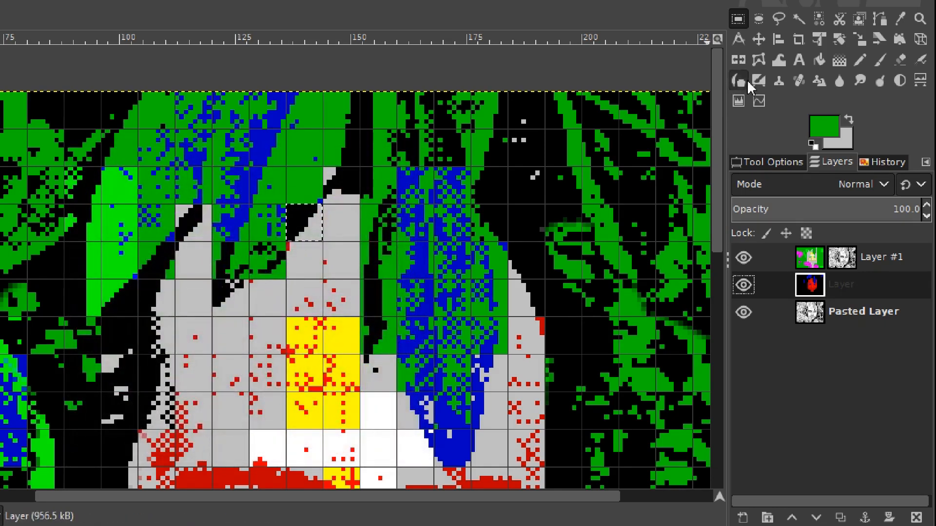
click(819, 59)
click(292, 225)
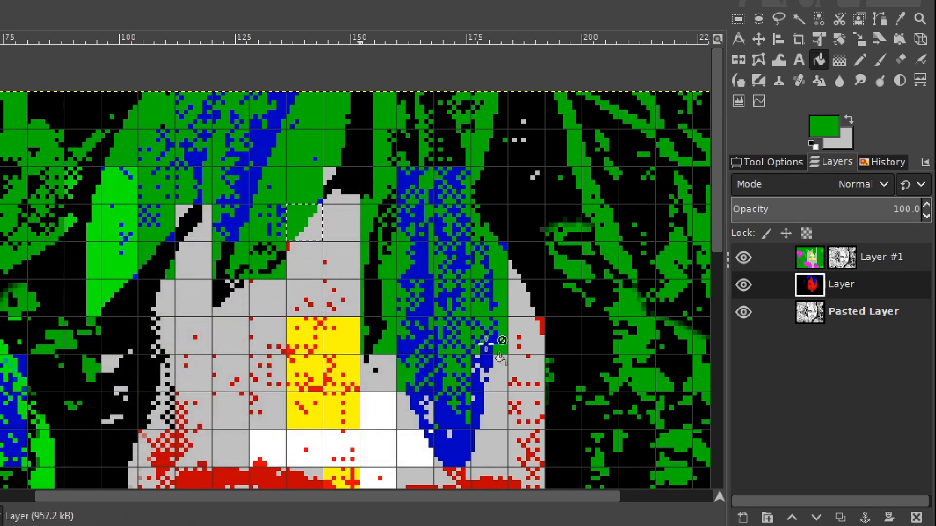
- Select the 8 × 8 cell at the leaf's tip on the forehead and fill its black area with green on the black layer
click(738, 19)
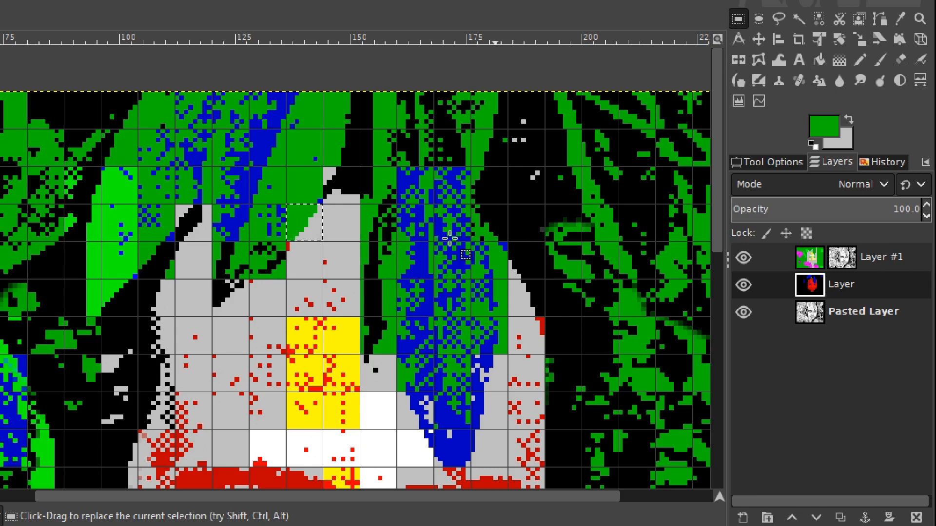
drag(213, 279, 248, 316)
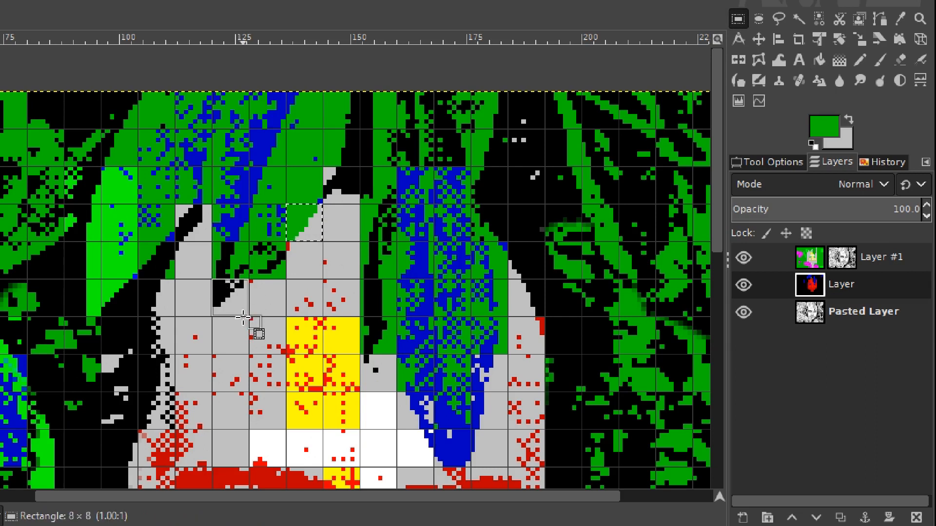
click(819, 60)
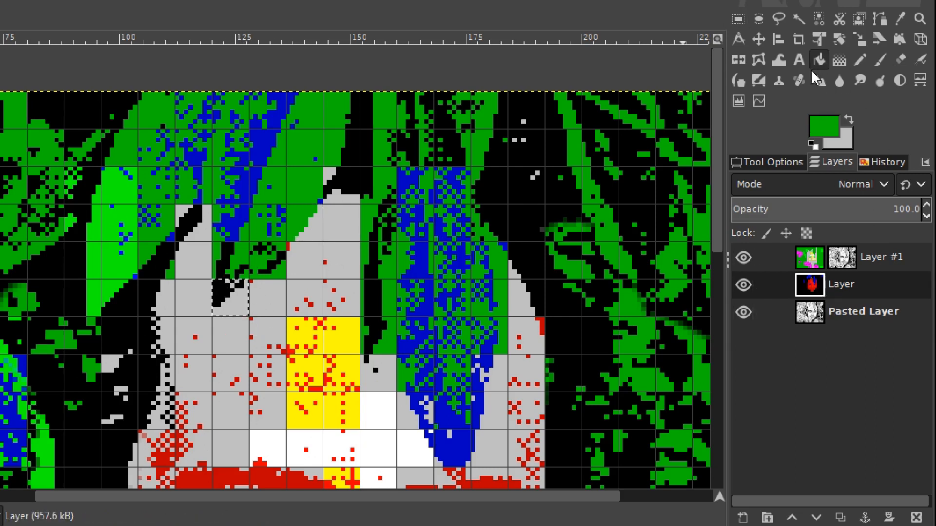
click(217, 294)
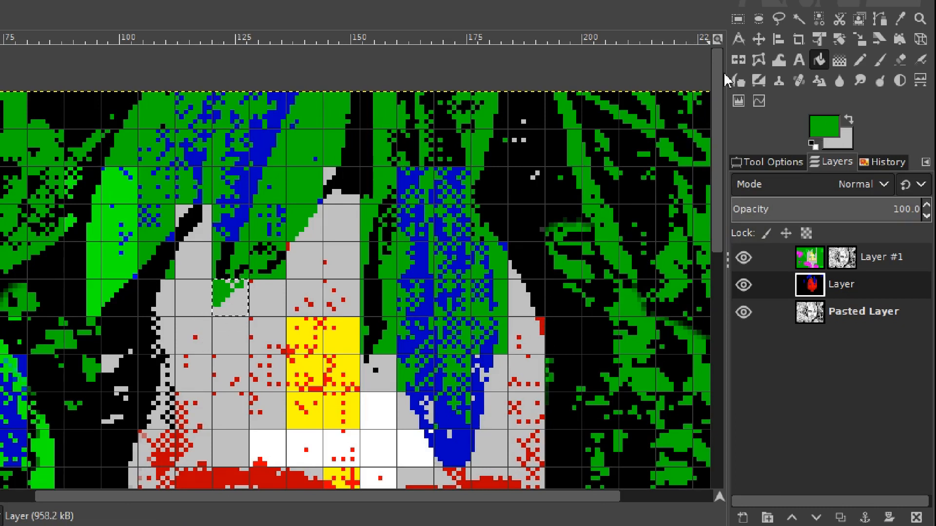
- Select the 8 × 8 cell diagonally above the leaf tip and blank it to black (000000) on the grey layer's mask
click(738, 18)
drag(250, 242, 286, 279)
click(850, 263)
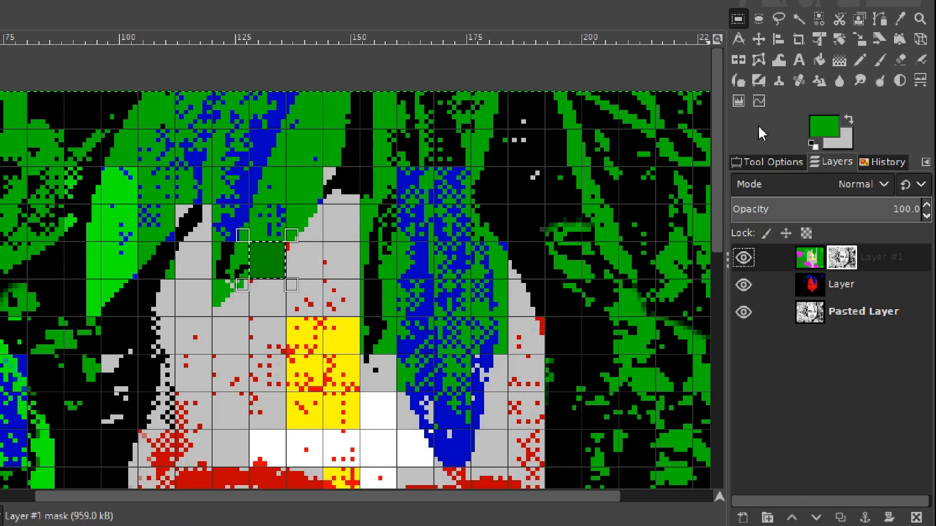
click(851, 139)
drag(170, 289, 241, 411)
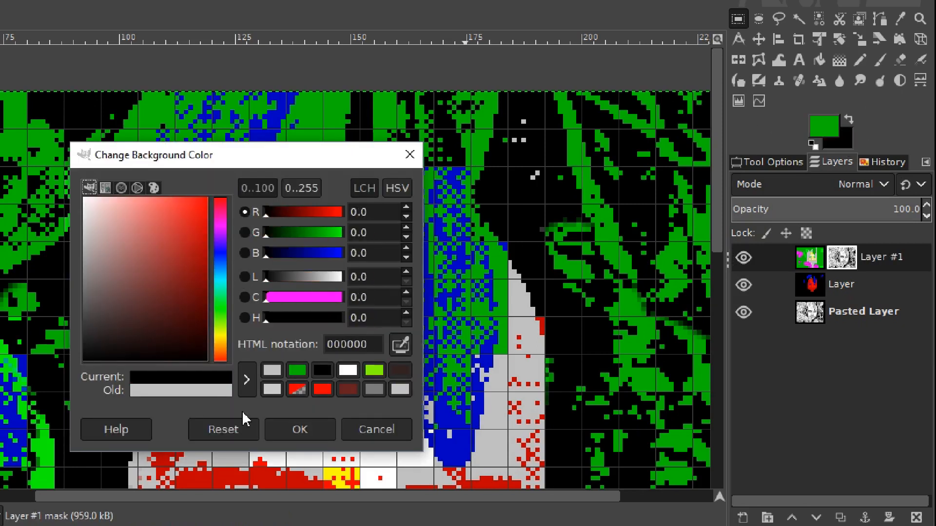
click(298, 430)
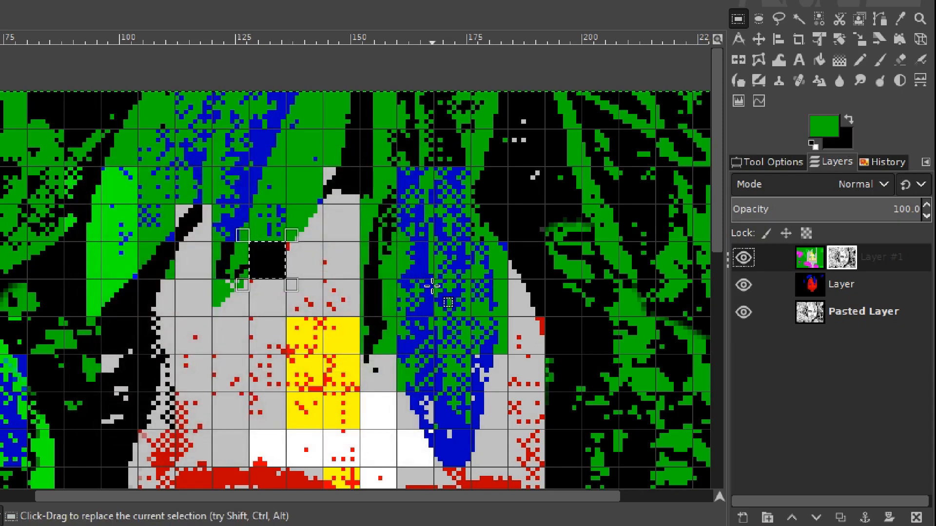
- Paint the area below the diagonal of the blanked cell white on the mask, using a size 1 Pencil
click(831, 132)
drag(125, 251, 84, 199)
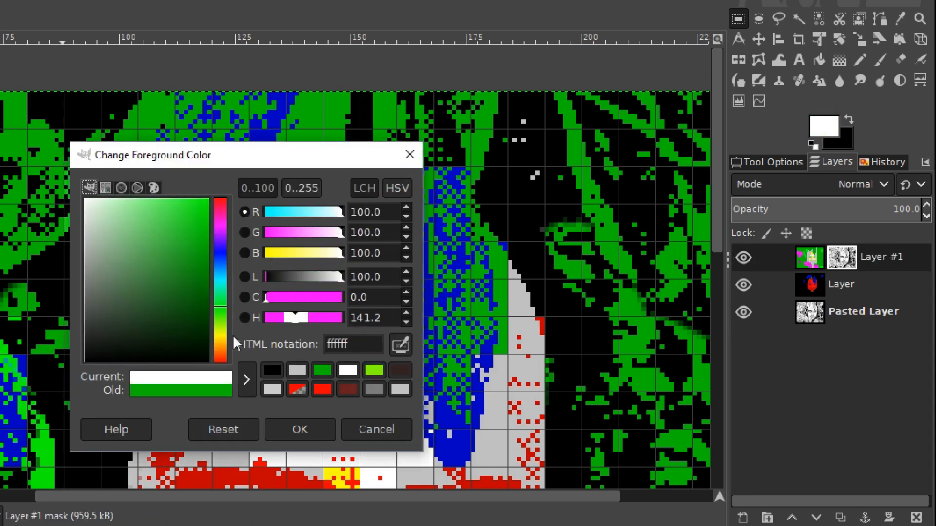
click(298, 431)
drag(249, 242, 286, 279)
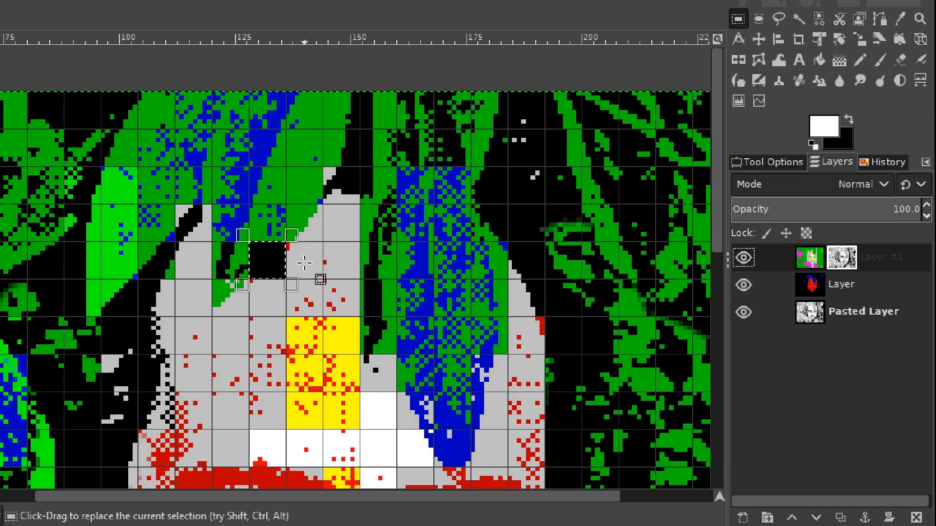
ctrl+scroll(295, 282, up, 4)
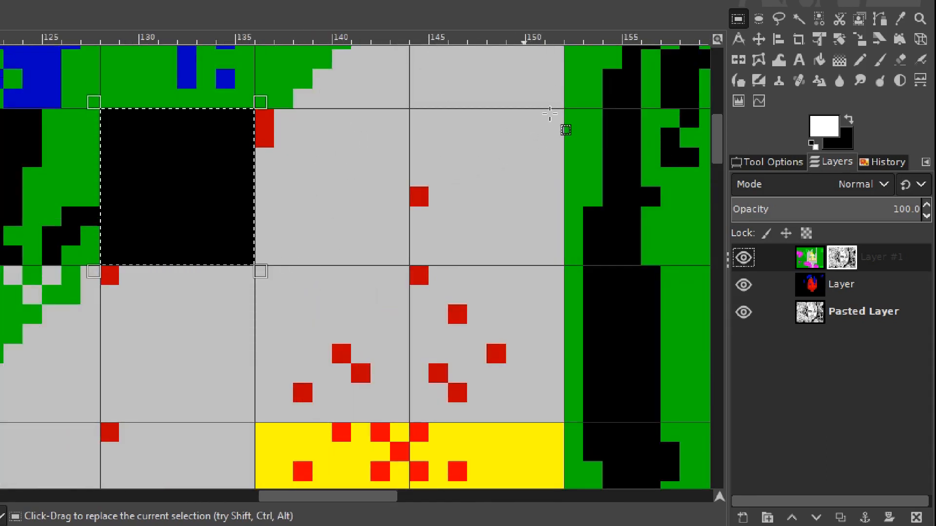
click(859, 60)
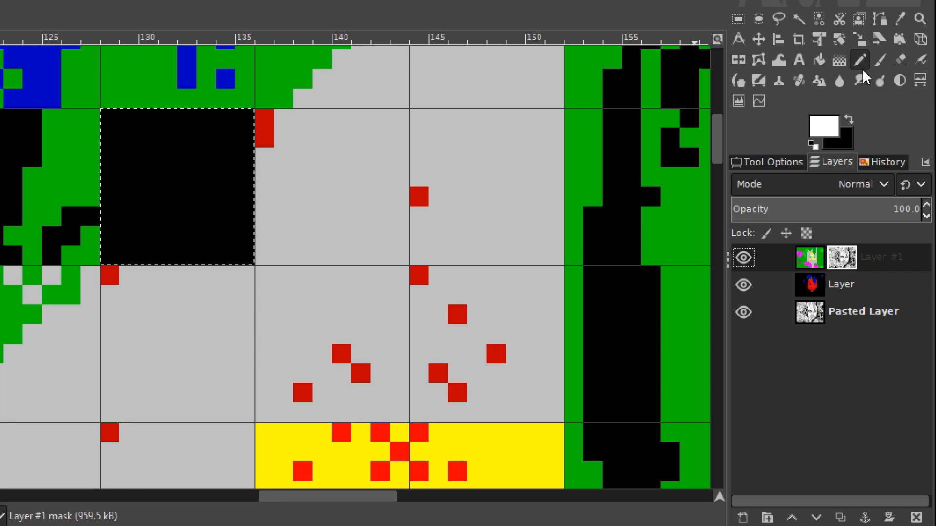
click(762, 164)
mouse_move(246, 138)
mouse_down()
mouse_move(236, 181)
mouse_move(231, 163)
mouse_move(193, 220)
mouse_move(192, 205)
mouse_move(132, 249)
mouse_move(235, 250)
mouse_up()
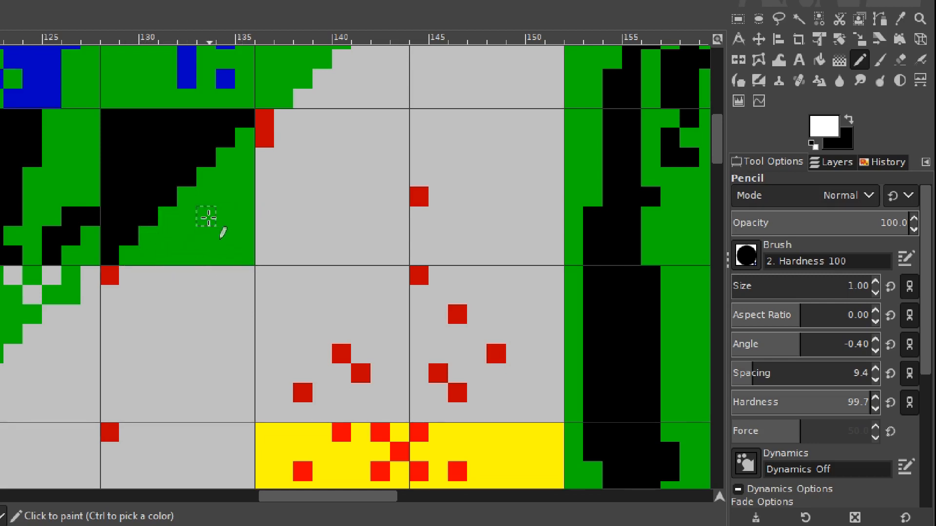
- Fill the revealed lower part of the selected cell with grey (c0c0c0) on Layer #1's image
click(846, 166)
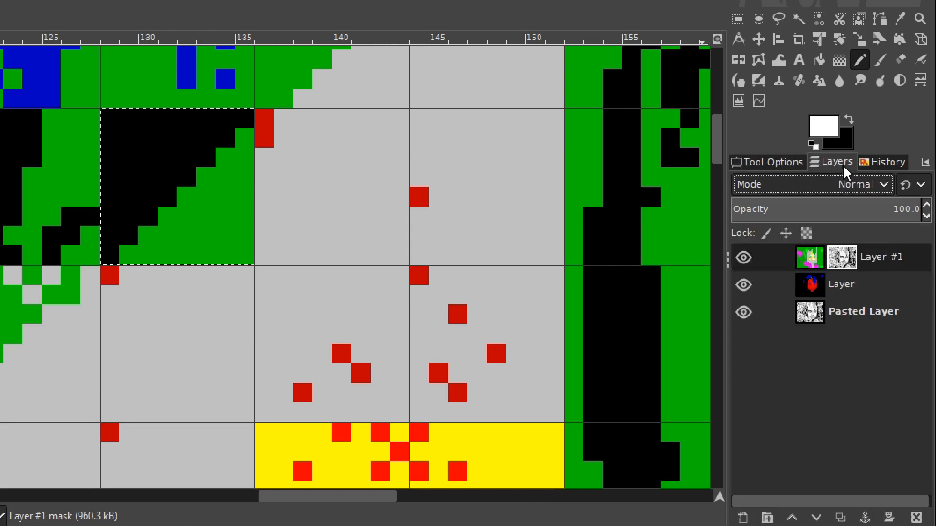
click(811, 255)
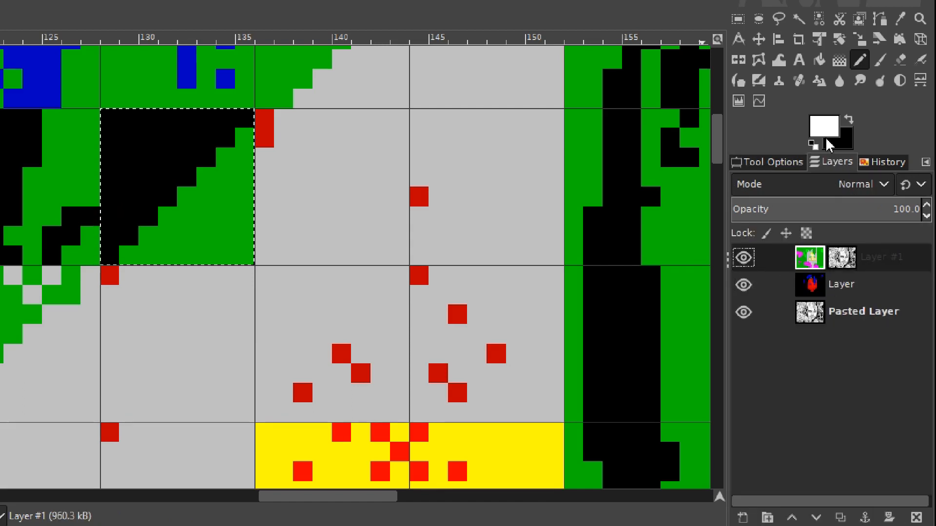
click(827, 133)
double_click(359, 345)
text(c0c0c)
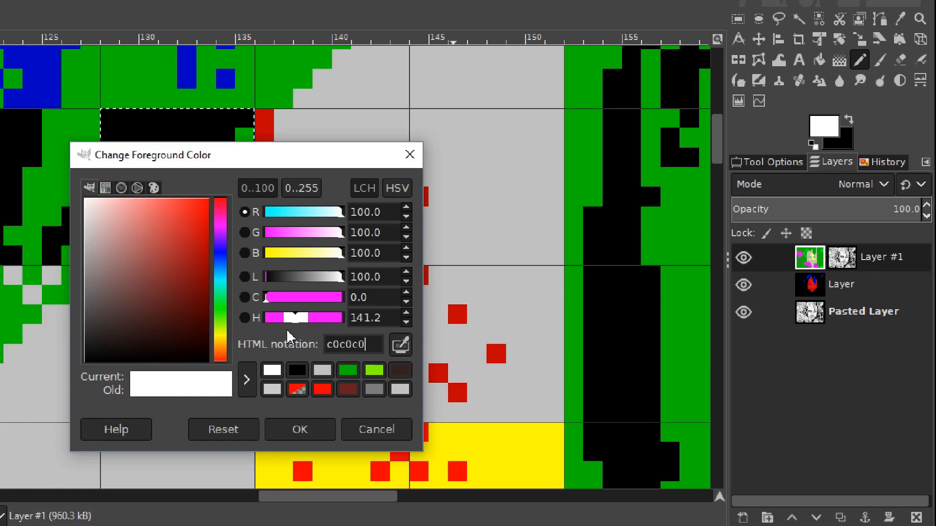
text(0)
click(300, 429)
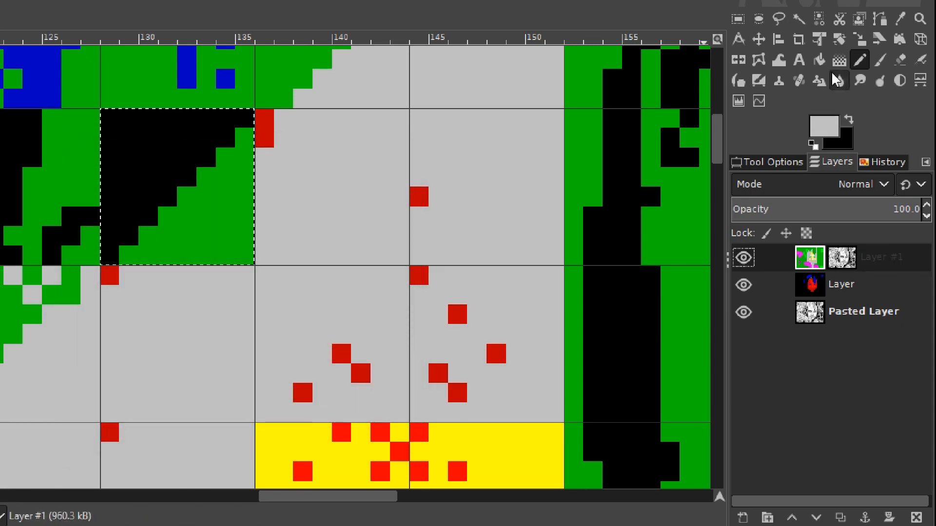
click(819, 59)
click(194, 204)
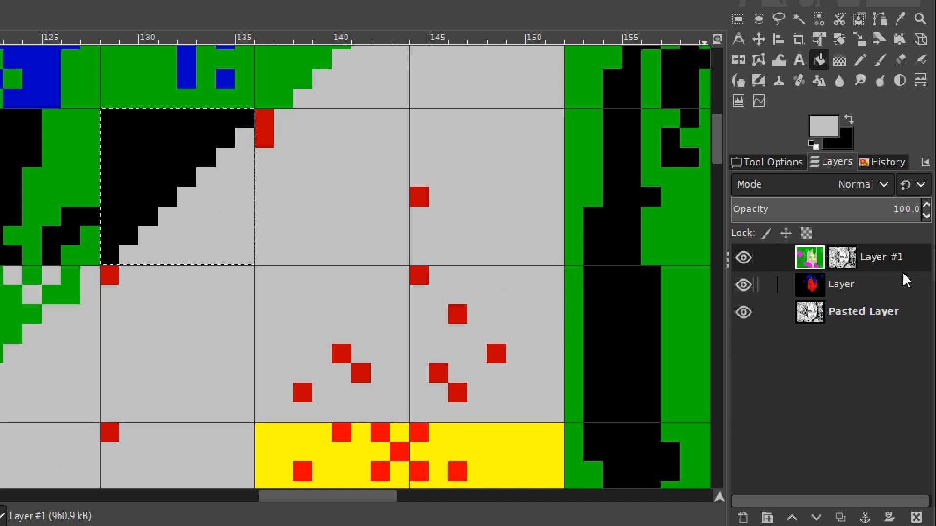
- Fill the black part above the cell's diagonal with green (00c000) on the layer beneath Layer #1
click(837, 294)
click(823, 126)
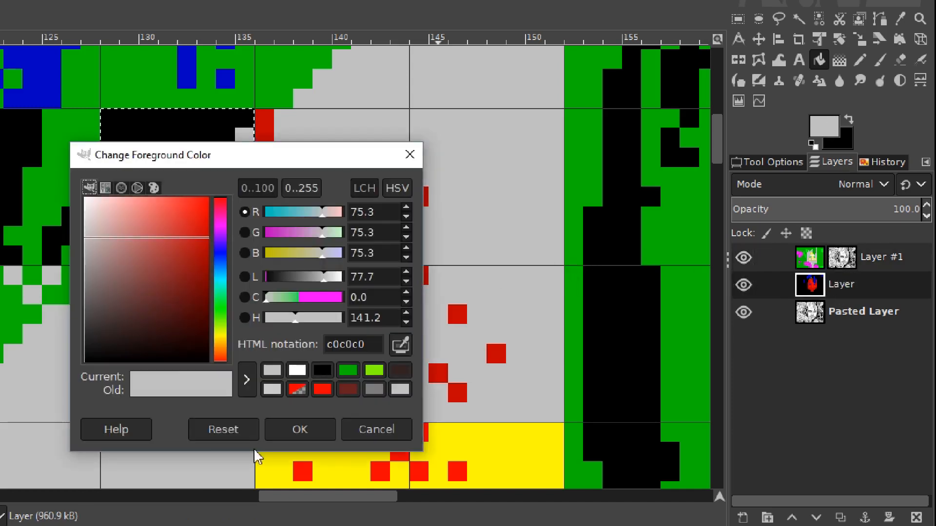
click(348, 371)
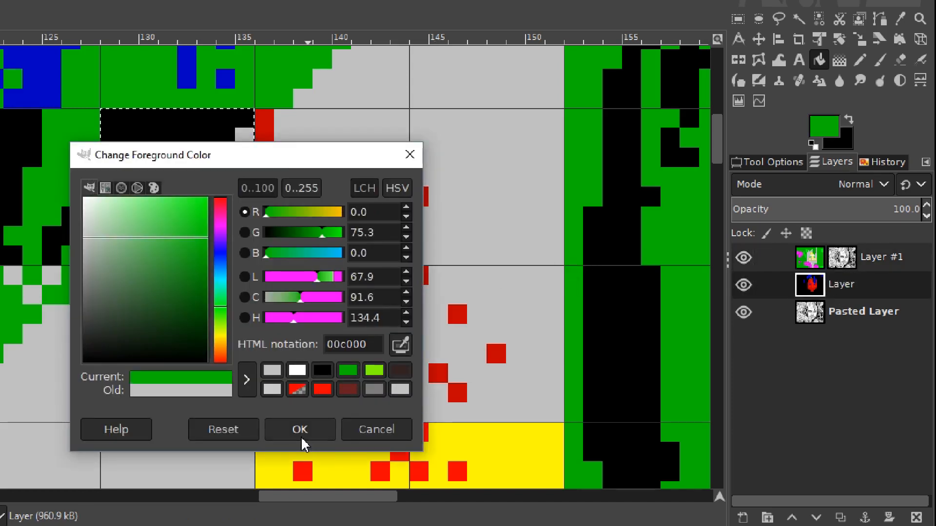
click(300, 435)
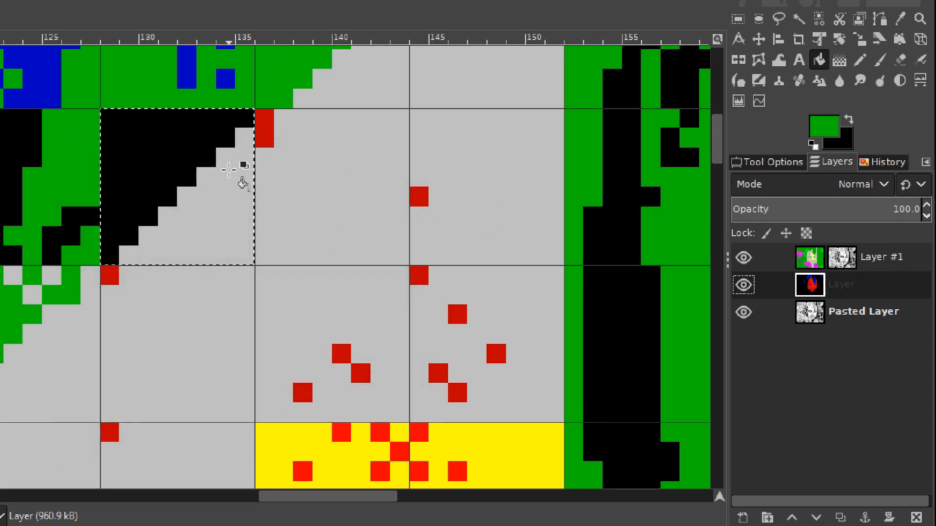
click(181, 160)
scroll(446, 251, down, 5)
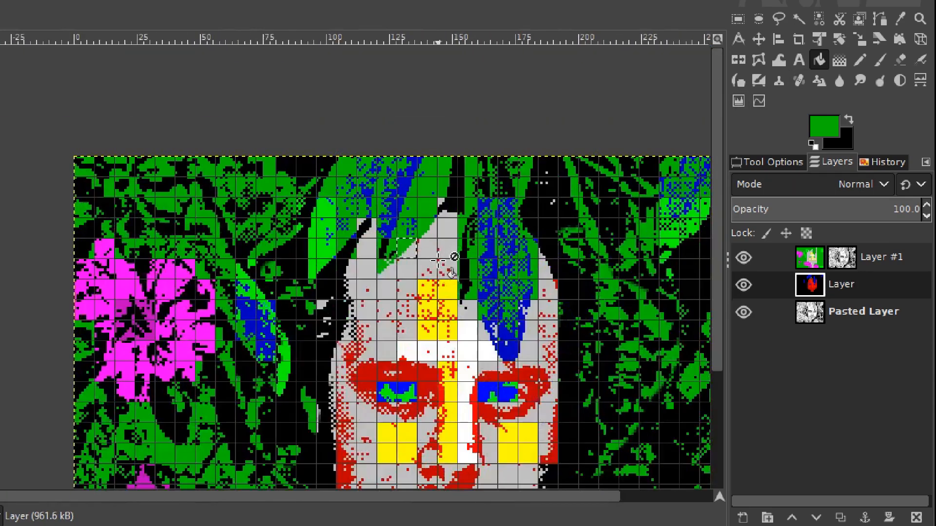
scroll(443, 260, down, 4)
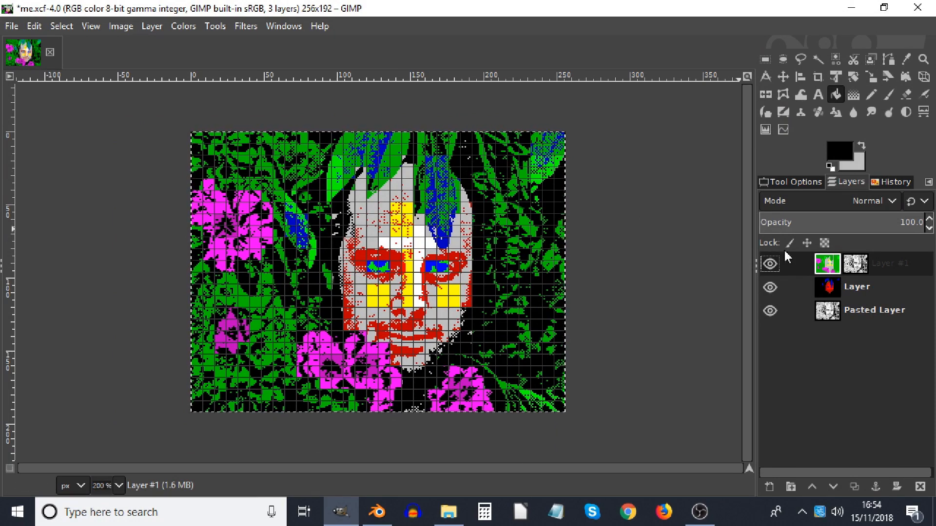
- Apply a Threshold of 113 to Layer #1's mask to make it purely black and white
click(856, 266)
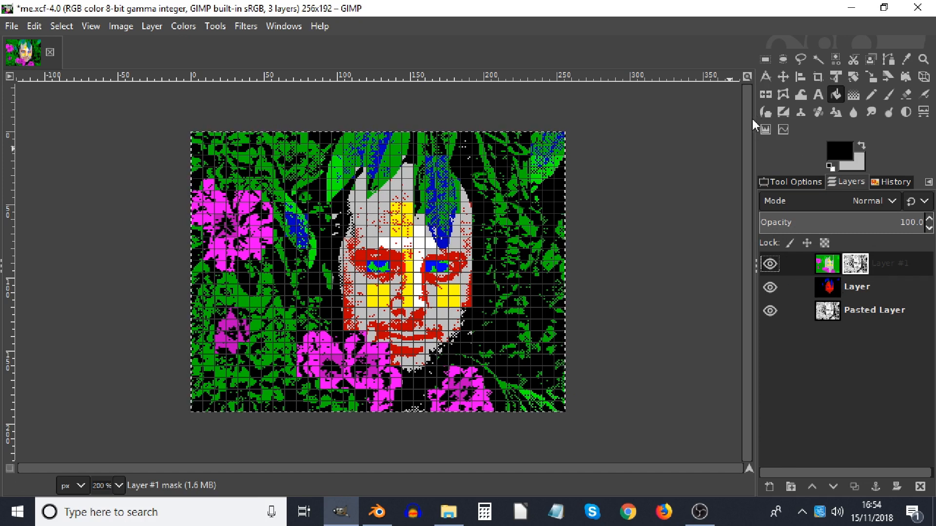
click(765, 58)
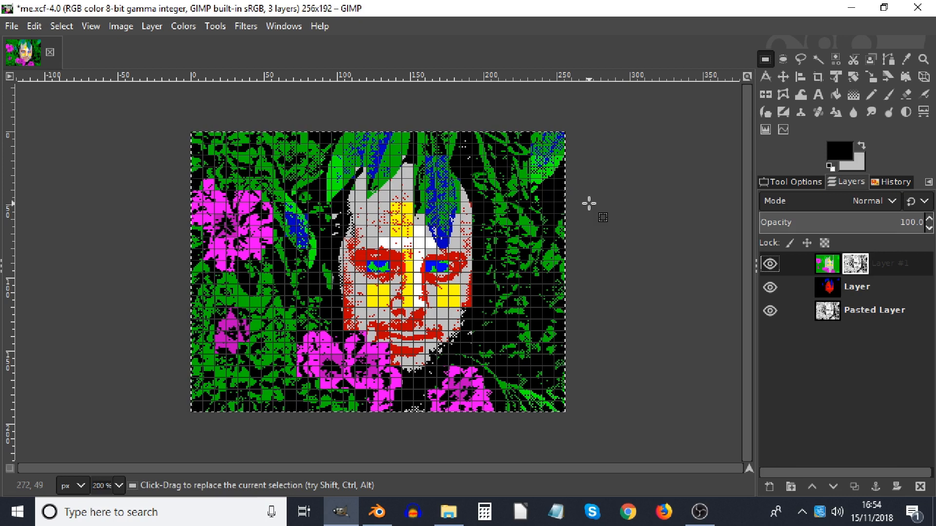
click(121, 26)
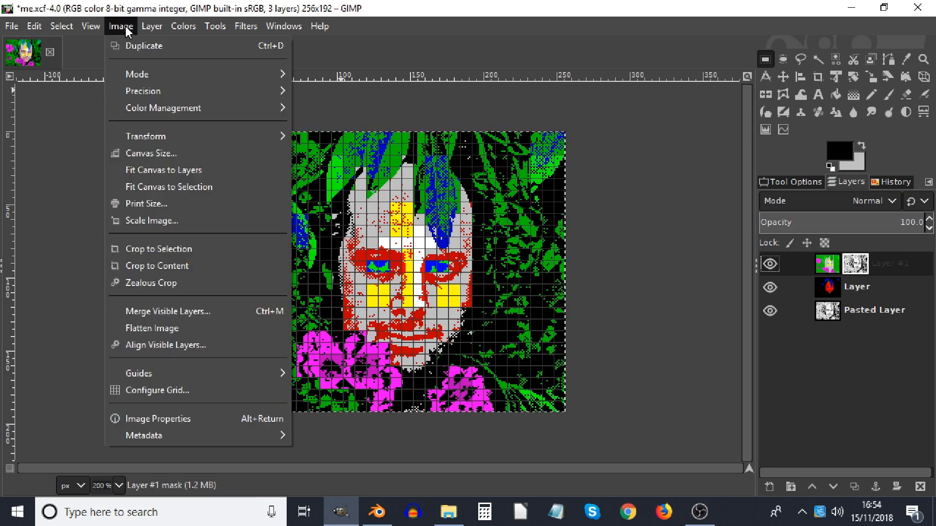
mouse_move(183, 26)
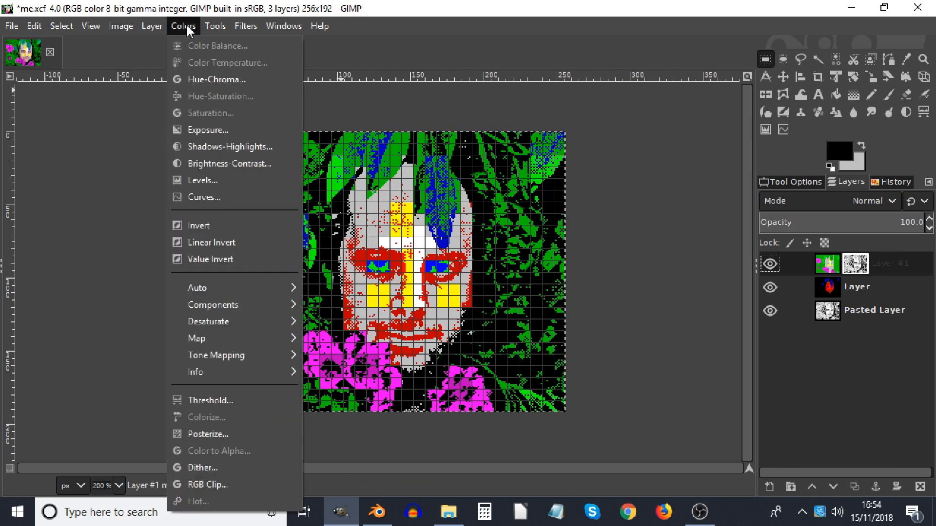
click(223, 401)
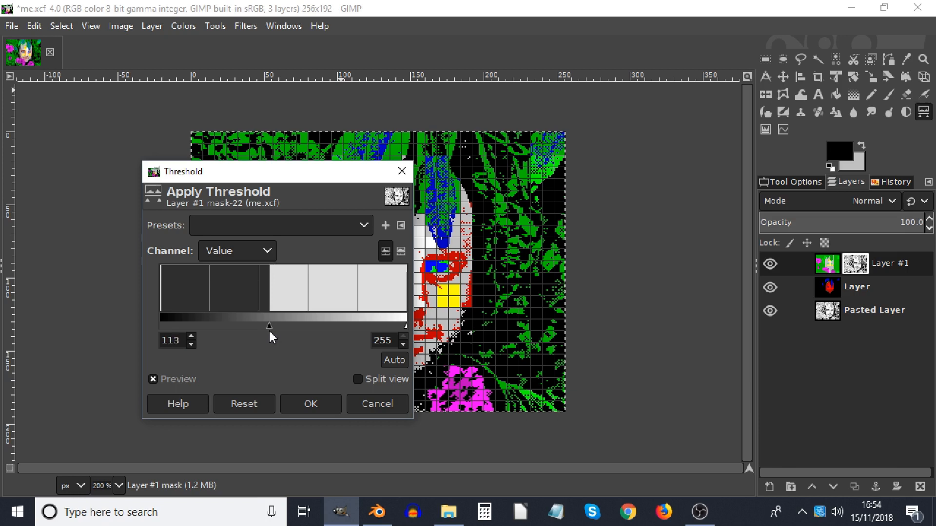
click(307, 404)
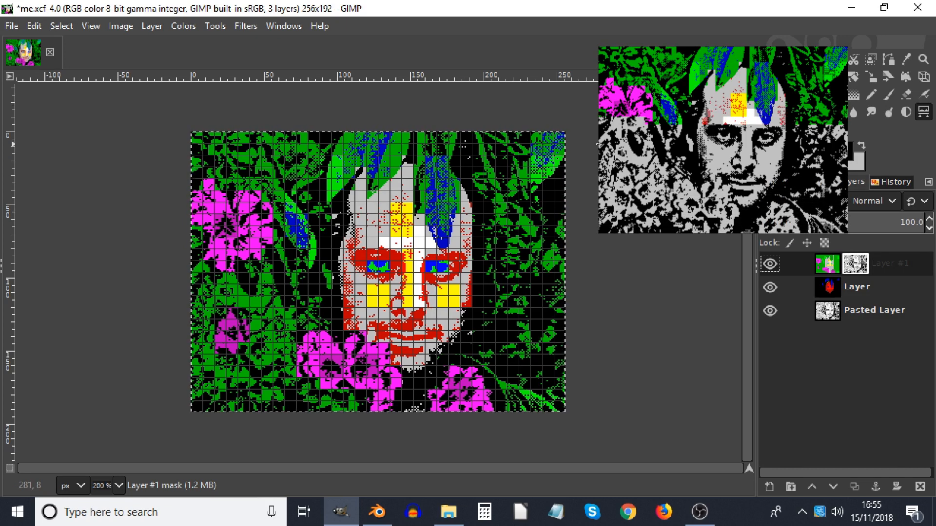
- Export the coloured image as me-zx-col.png in the pixelogo folder
click(12, 26)
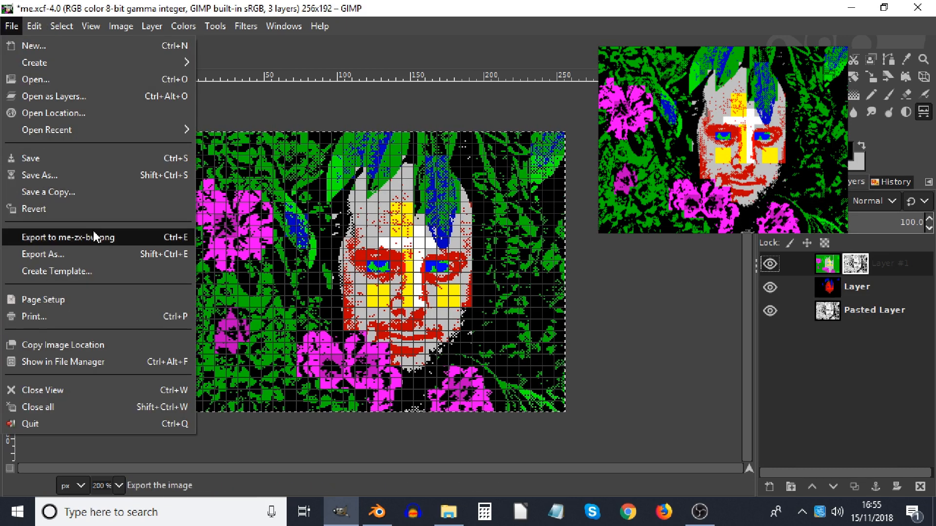
click(43, 254)
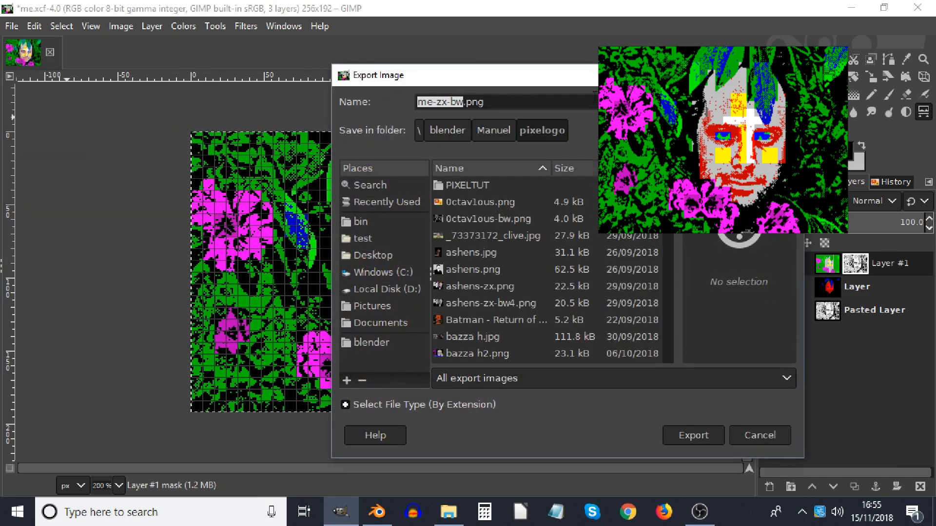
key(Right)
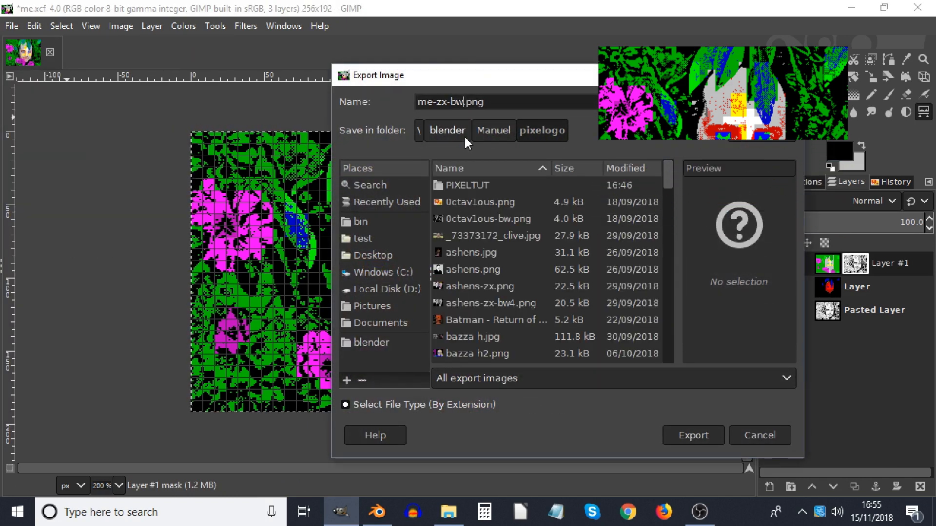
key(BackSpace)
key(BackSpace)
text(col)
key(Return)
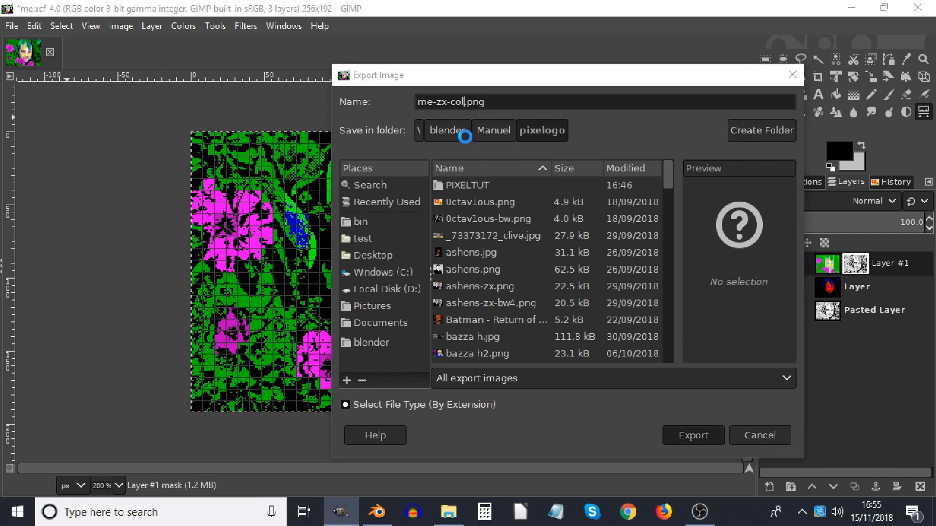
click(595, 329)
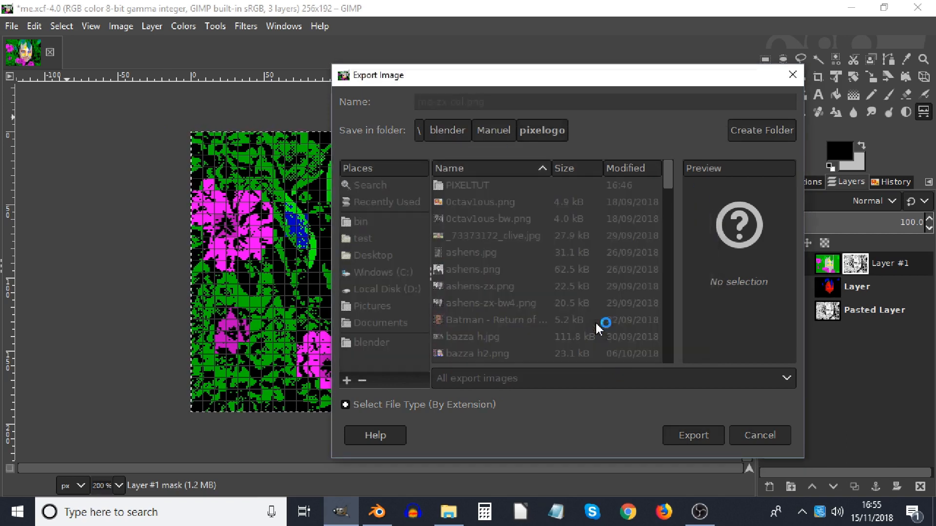
click(480, 404)
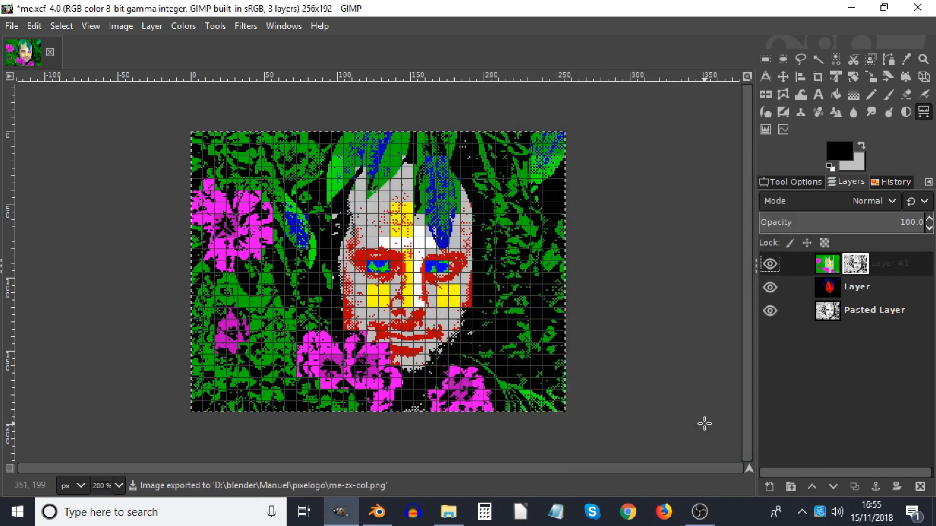
- Remove the alpha channel from the layer beneath Layer #1 and fill that whole layer with black (000000)
click(830, 291)
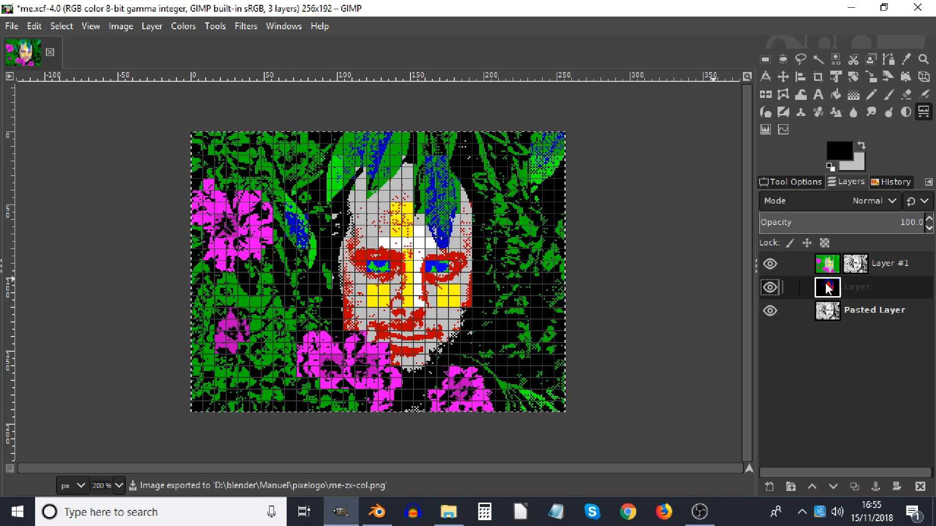
key(Up)
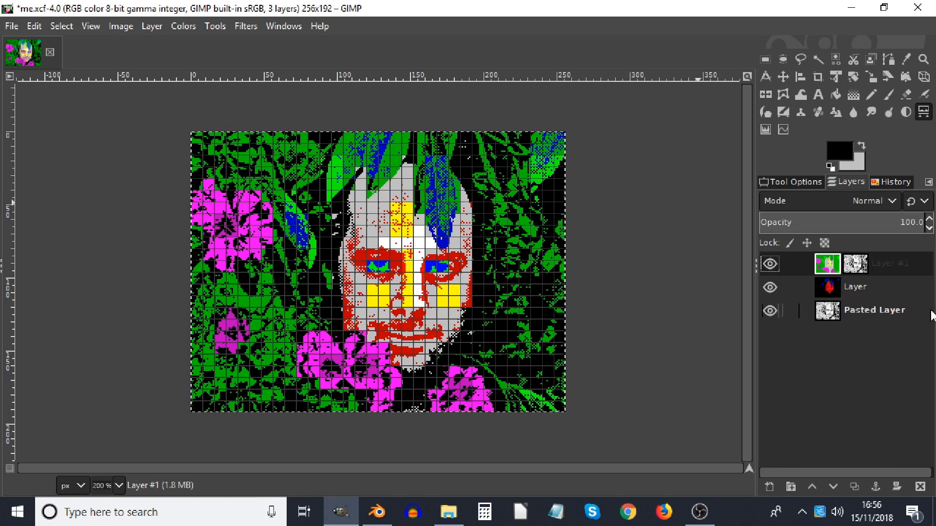
right_click(829, 292)
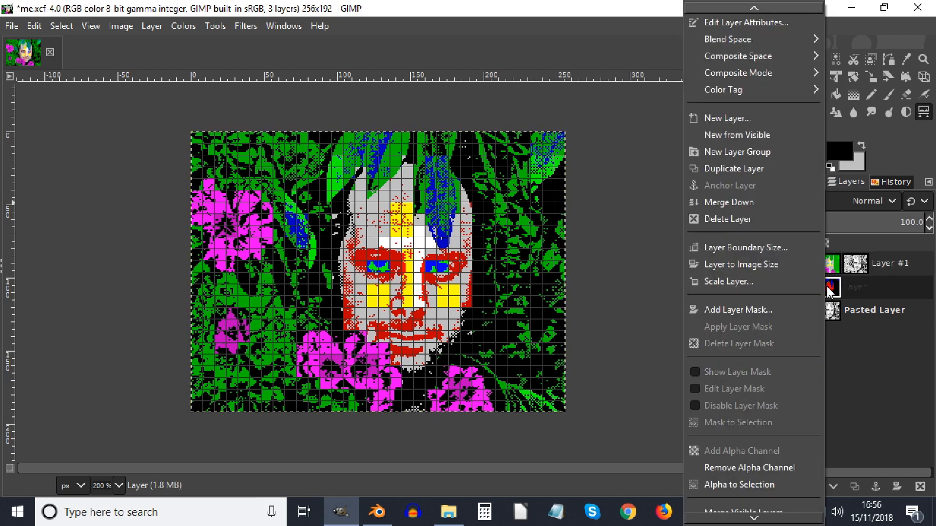
click(785, 468)
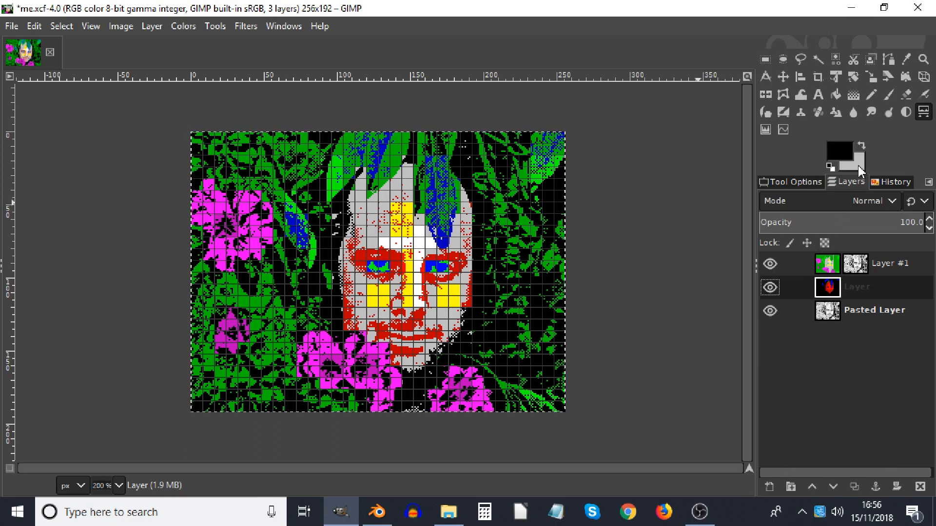
click(859, 170)
drag(244, 280, 127, 450)
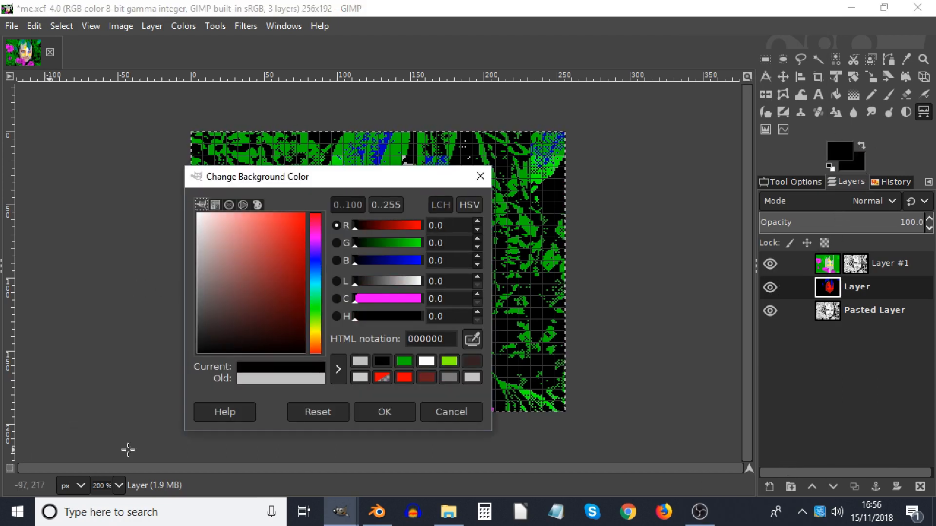
click(361, 418)
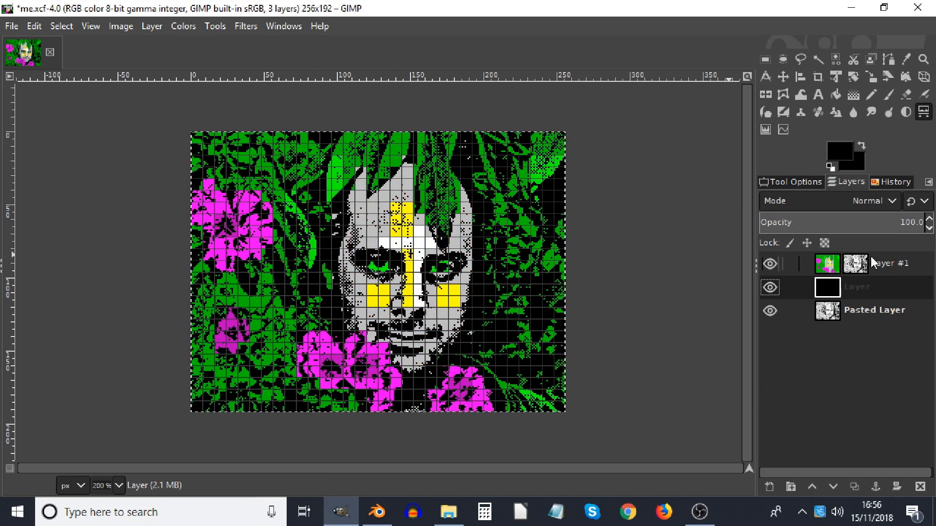
- Remove the alpha channel from Layer #1 and fill its whole image with grey (c0c0c0), leaving the mask alone
click(829, 268)
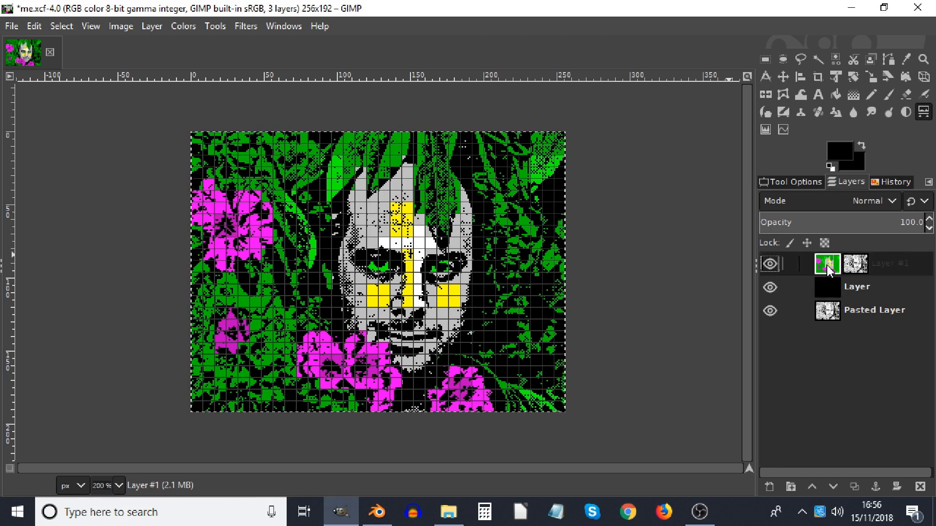
right_click(828, 267)
click(768, 468)
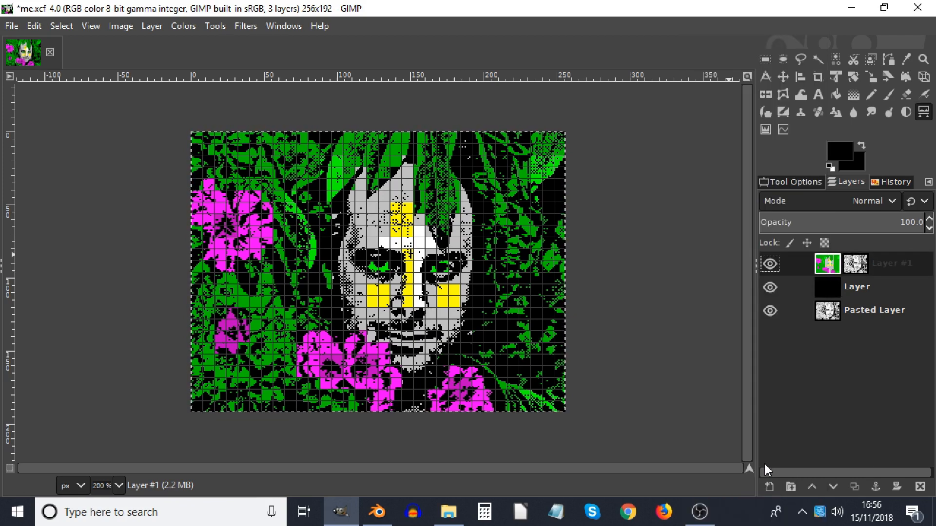
click(862, 164)
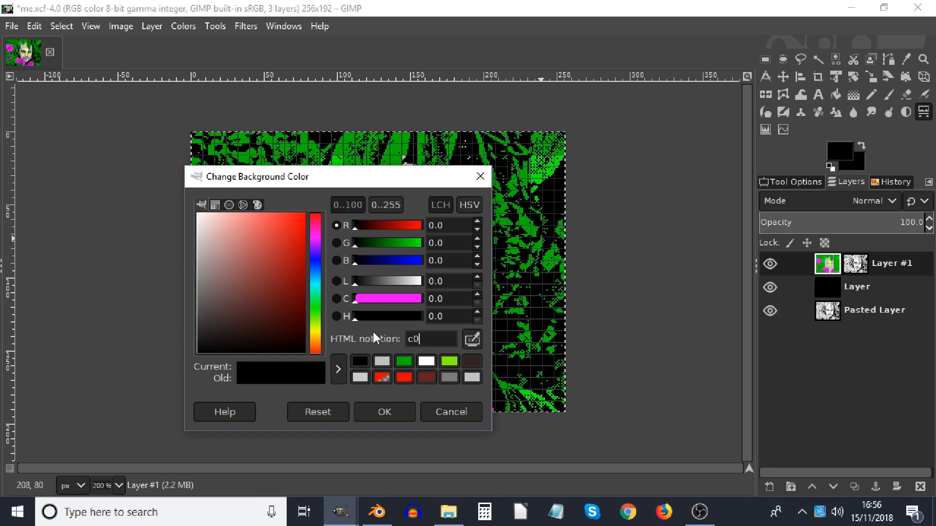
key(Return)
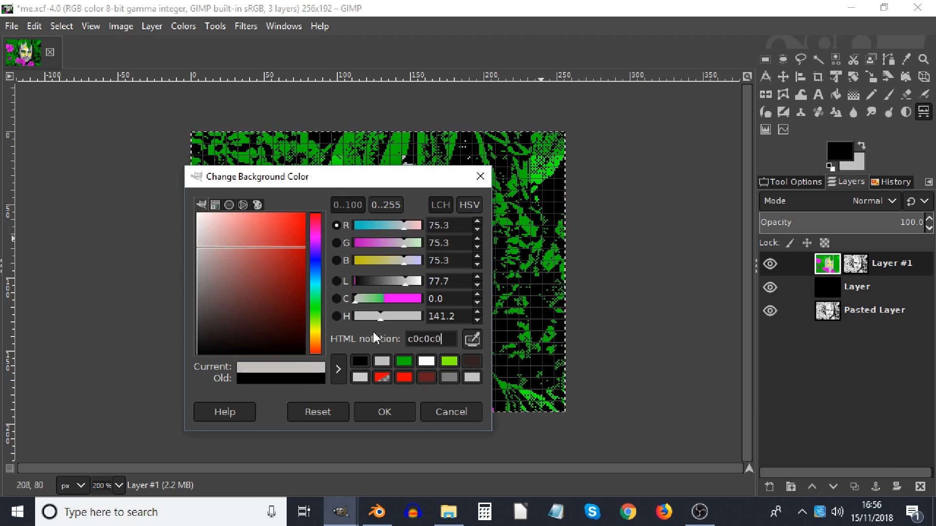
click(378, 413)
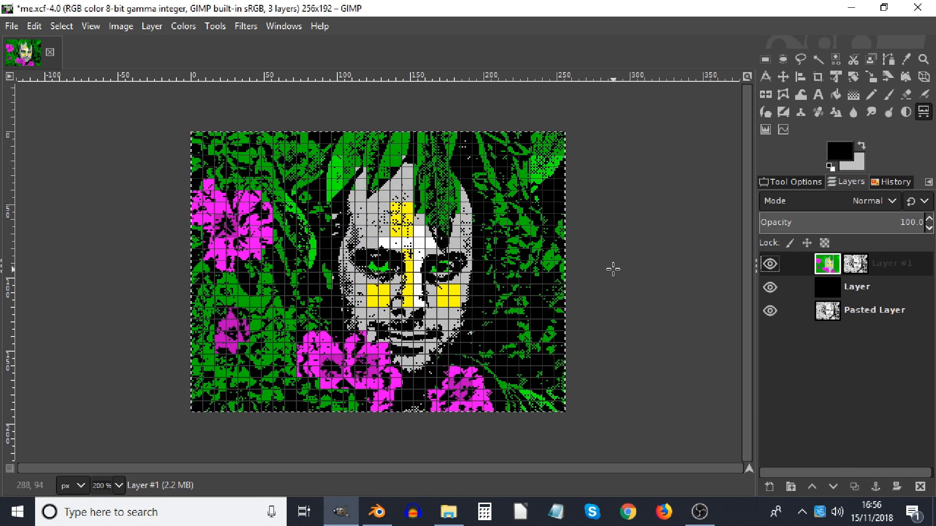
key(ctrl+period)
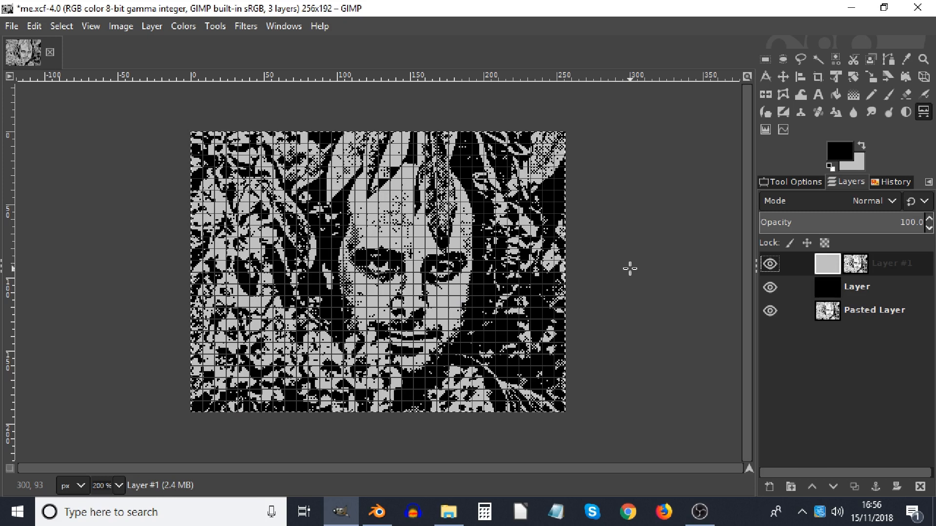
- Export the two-tone image as me-zx-bw.png in the pixelogo folder, replacing the existing file and using the default PNG options
click(12, 27)
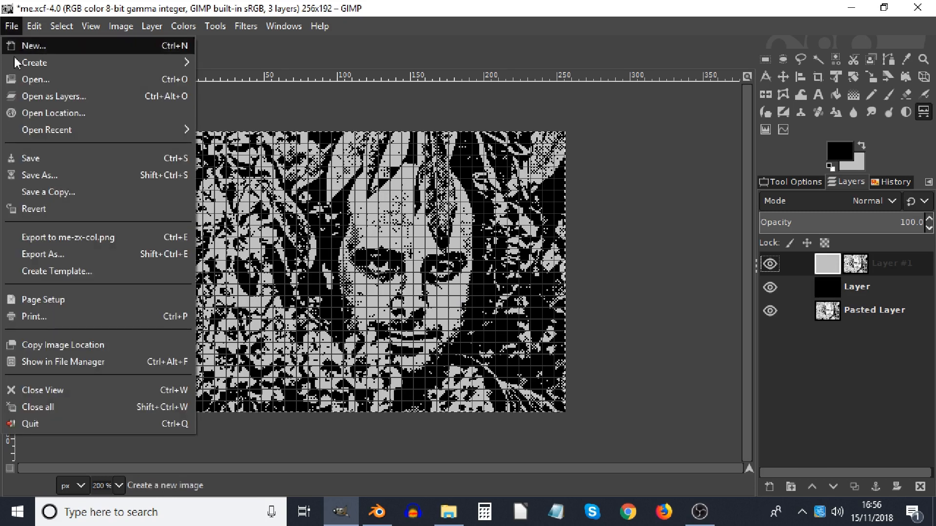
click(94, 263)
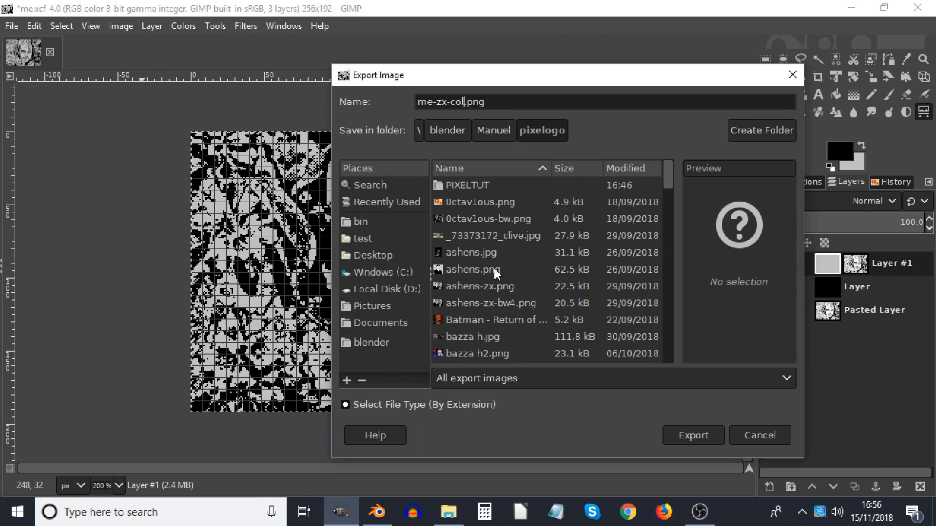
key(BackSpace)
text(b)
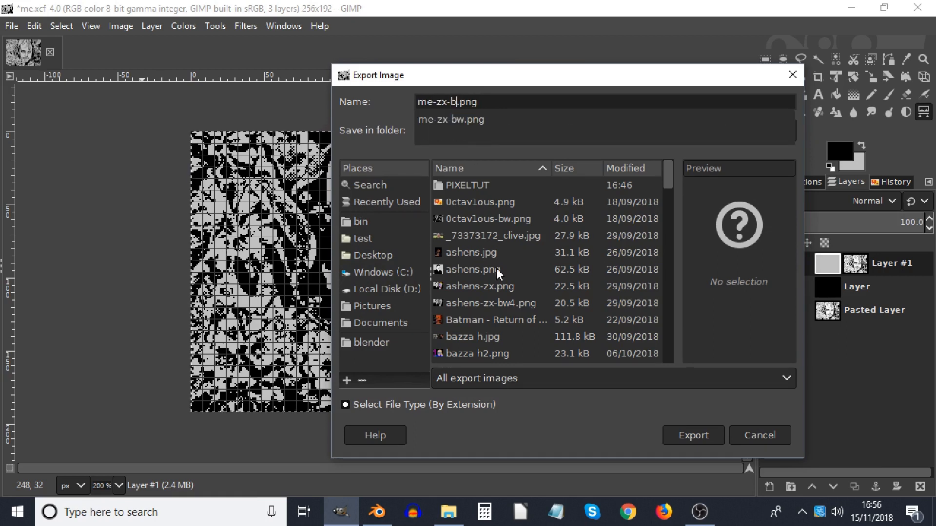
text(w)
key(Return)
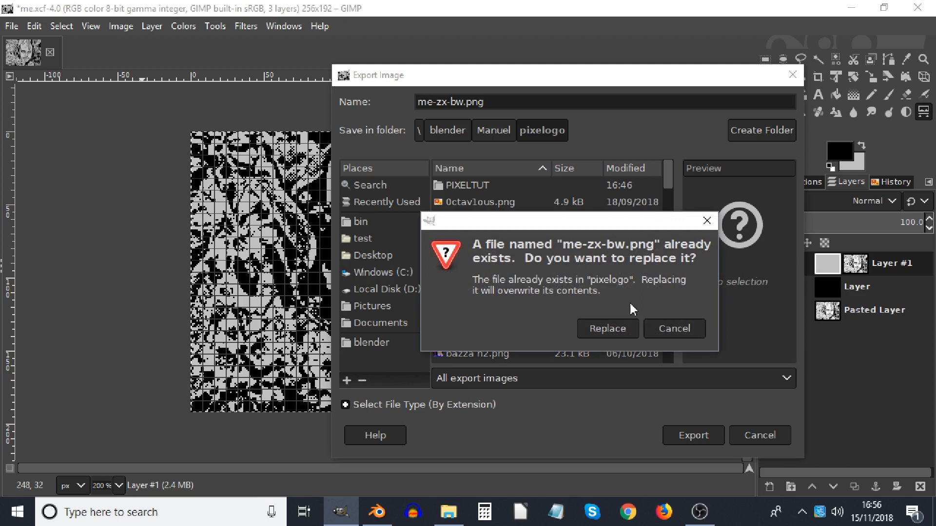
click(609, 330)
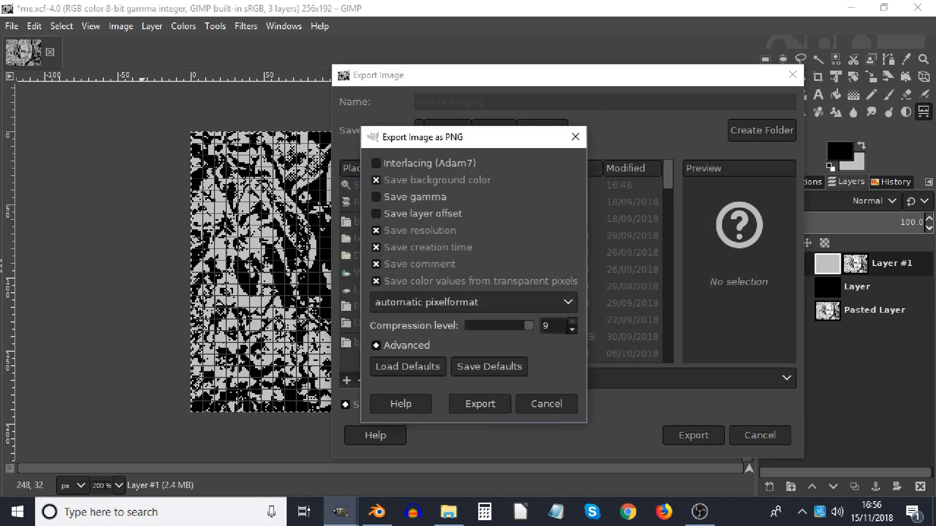
click(482, 408)
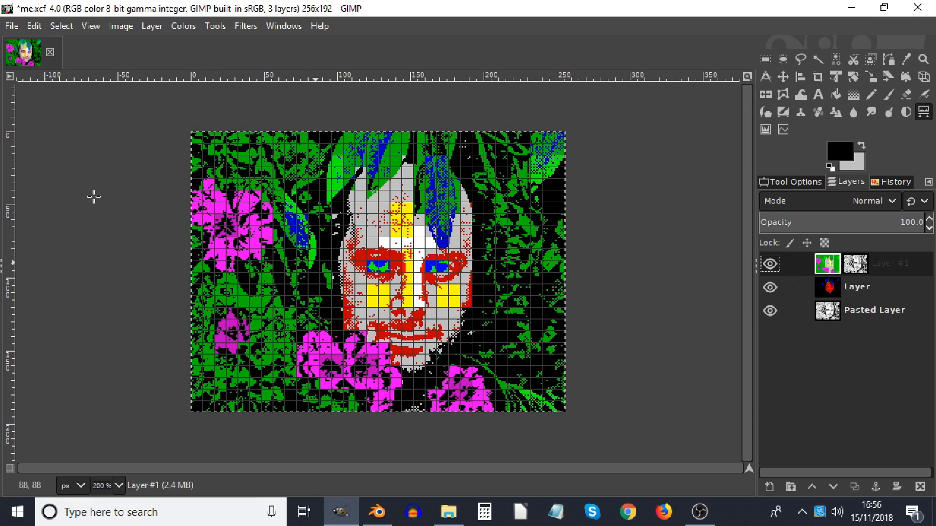
- Save the coloured project to me.xcf and save it again under the name me-zx.xcf in the pixelogo folder
click(11, 27)
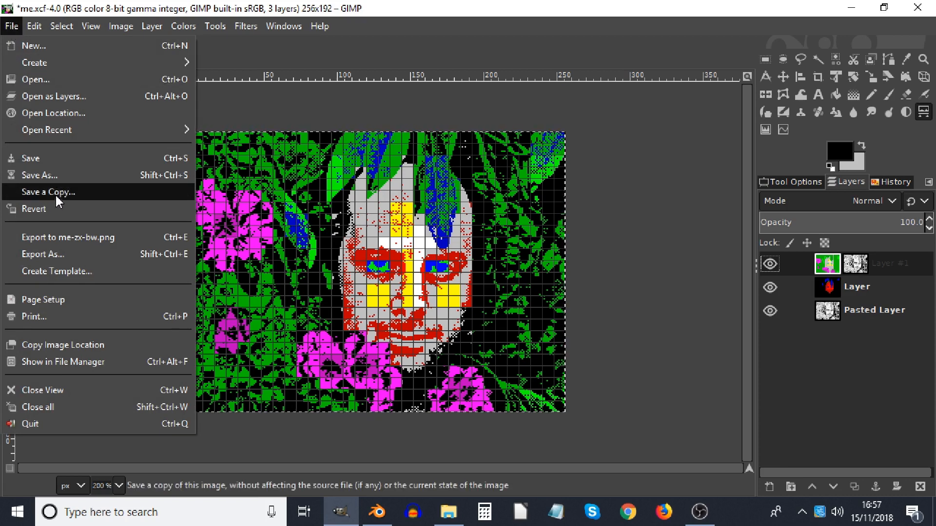
click(31, 159)
key(shift+ctrl+s)
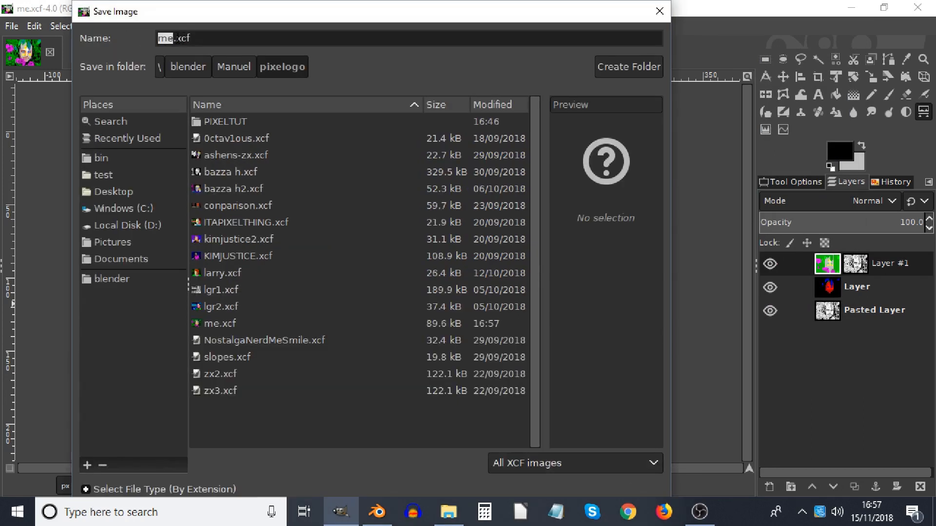
text(-zx)
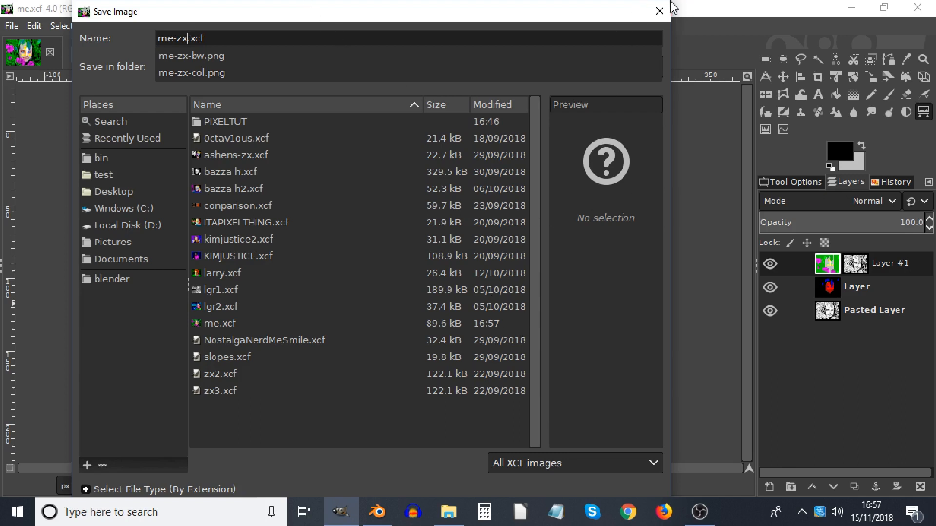
drag(443, 6, 472, 35)
click(585, 407)
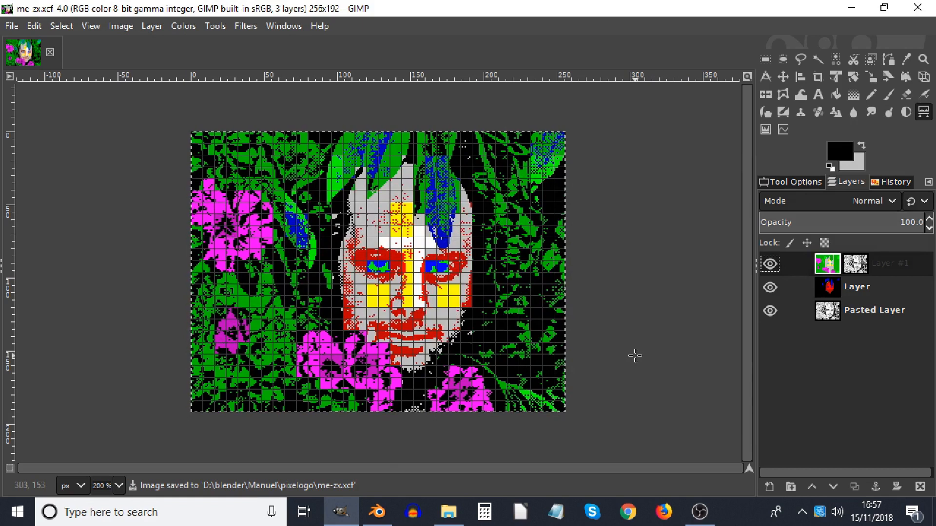